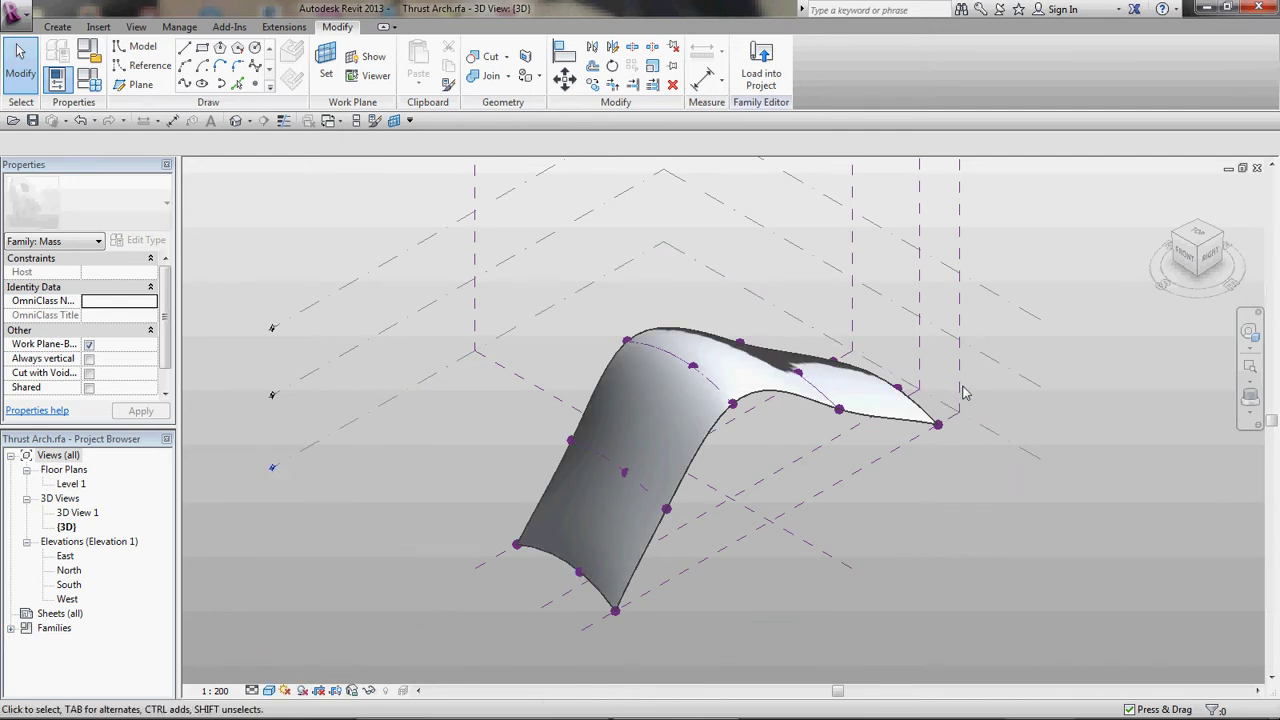
Examine the vault in the right side view, checking its Vault Mid Height parameter and the elevation of Level 3
left_click(1210, 256)
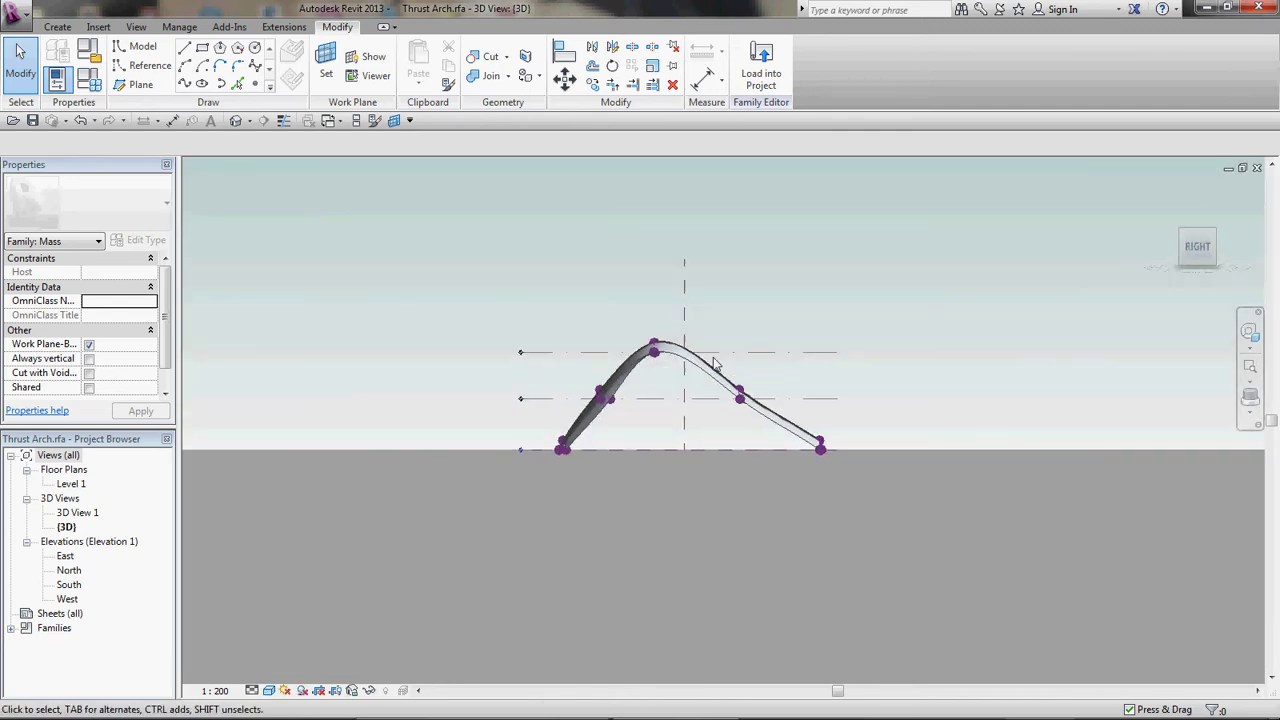
scroll(690, 352, "up", 4)
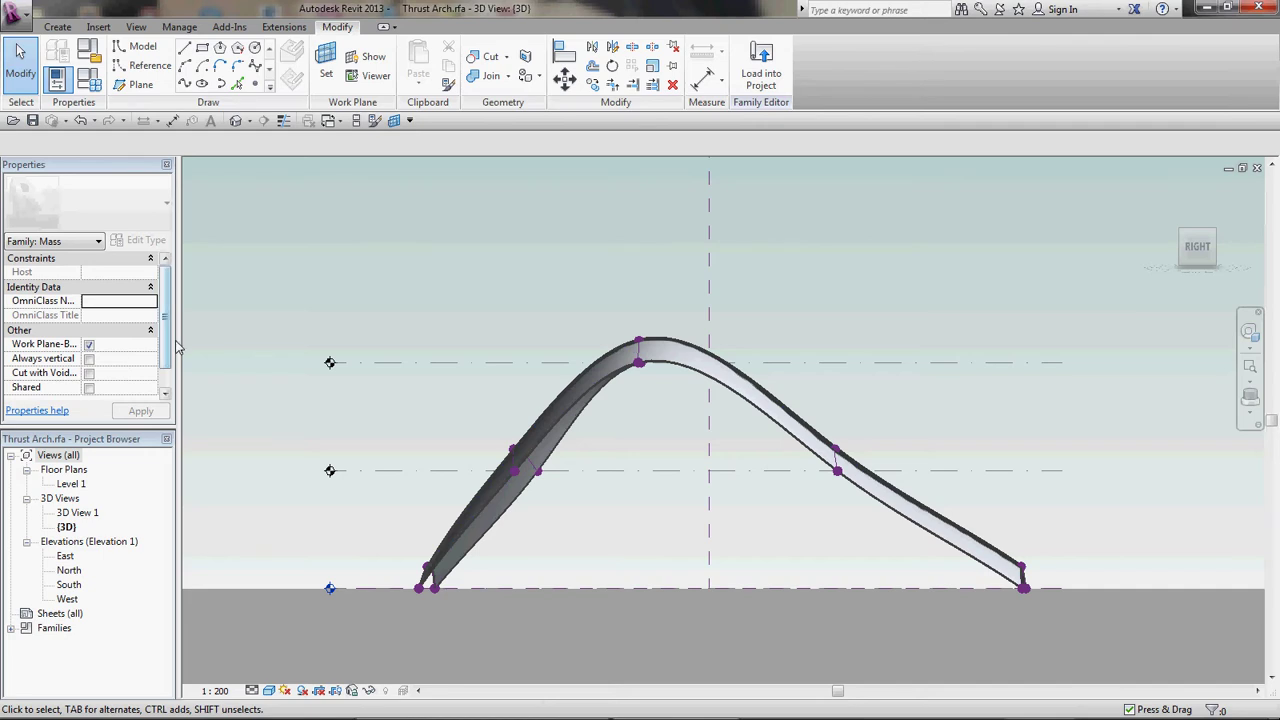
left_click_drag(167, 345, 167, 378)
left_click(90, 82)
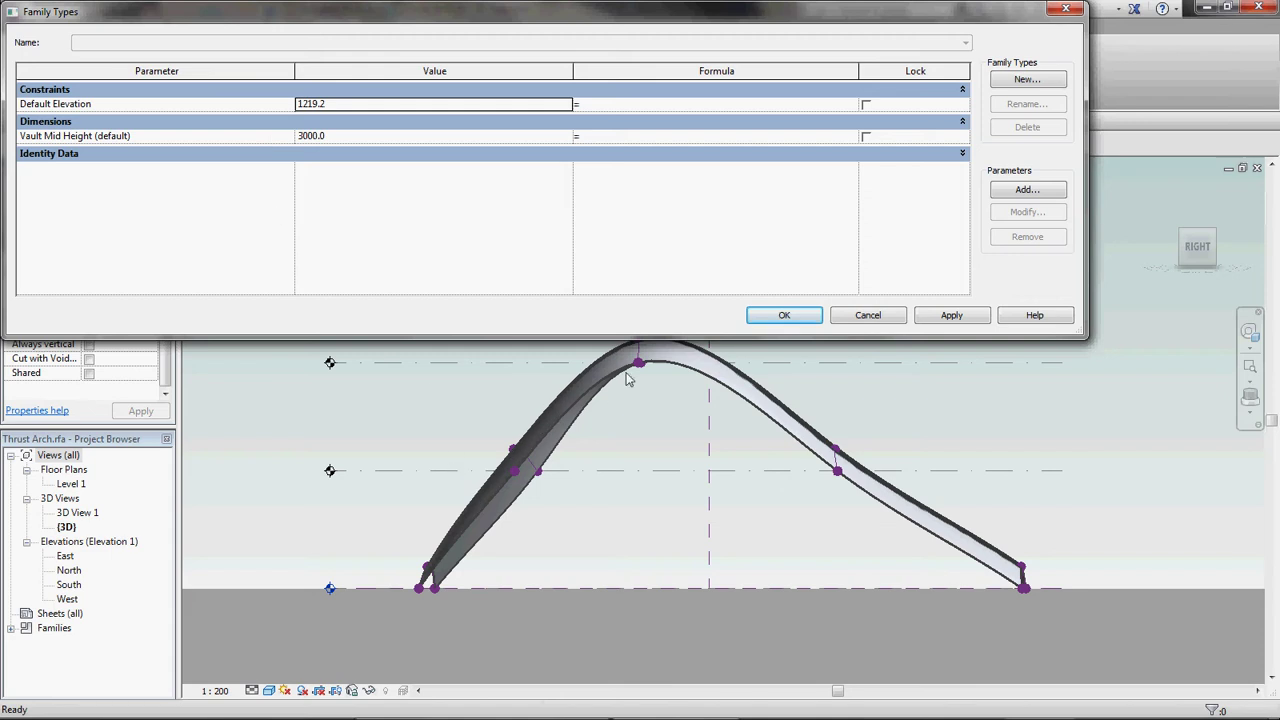
left_click(329, 137)
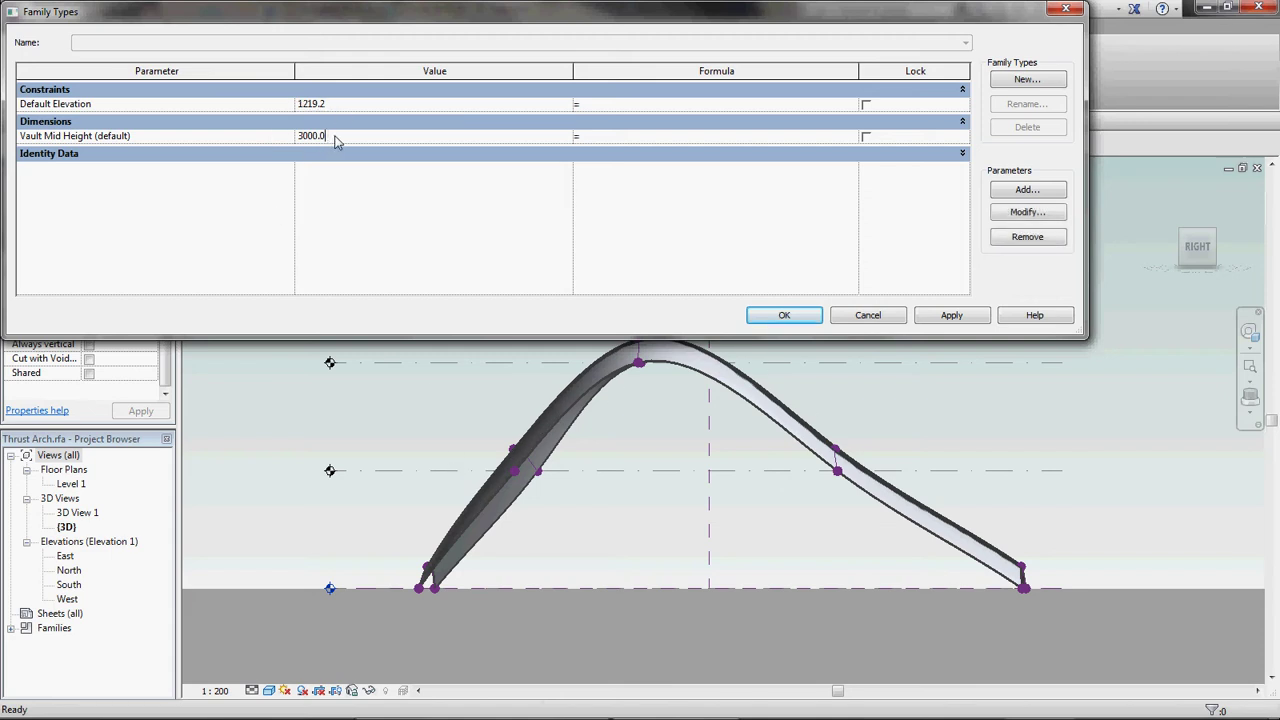
left_click(792, 316)
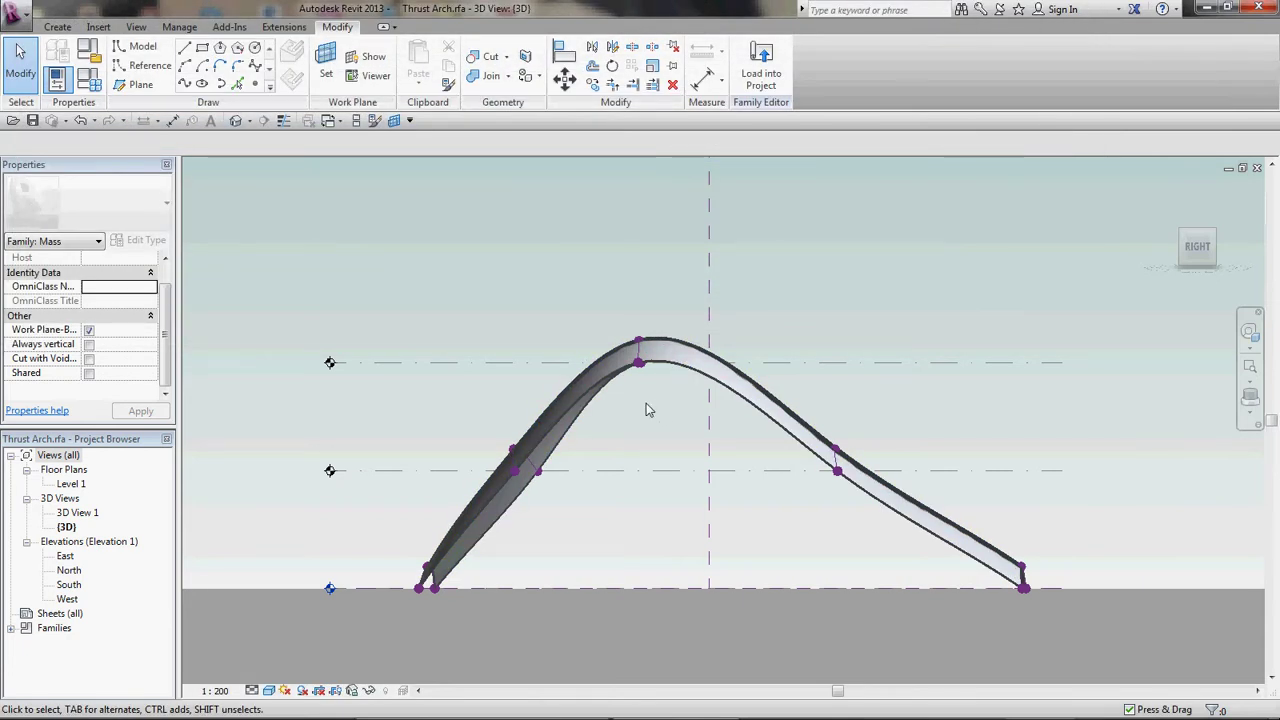
left_click(462, 362)
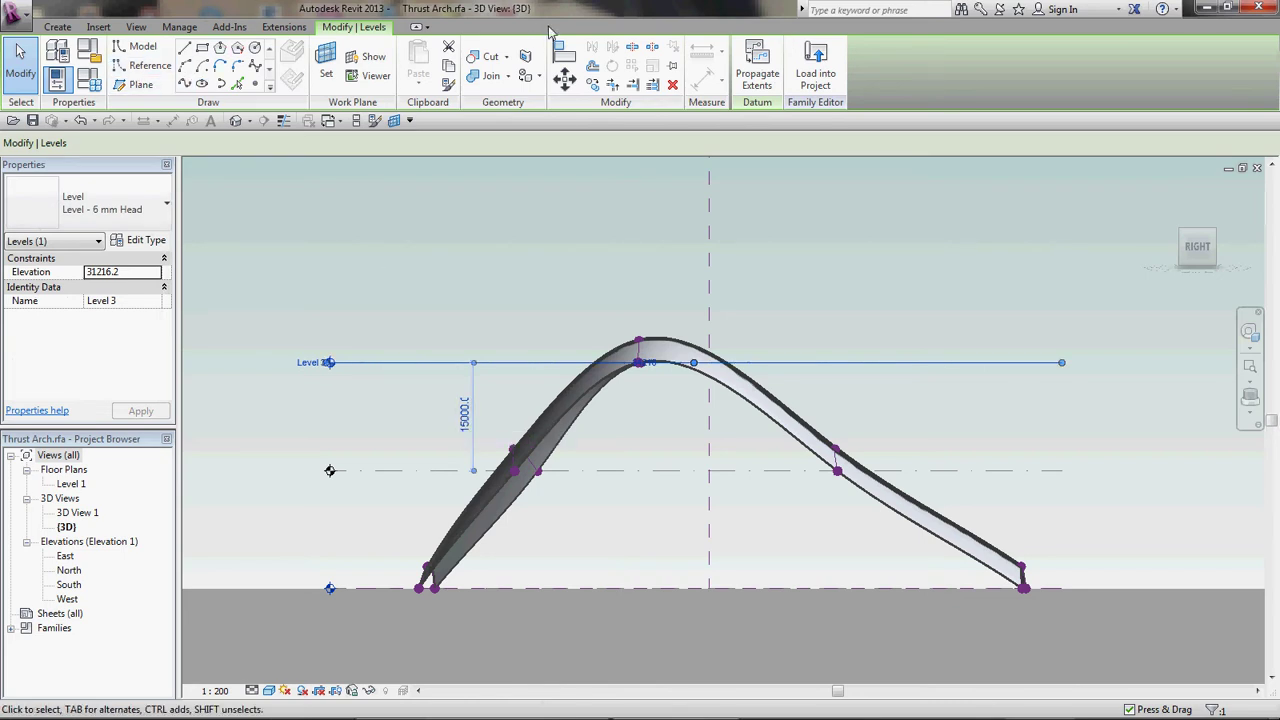
left_click(335, 244)
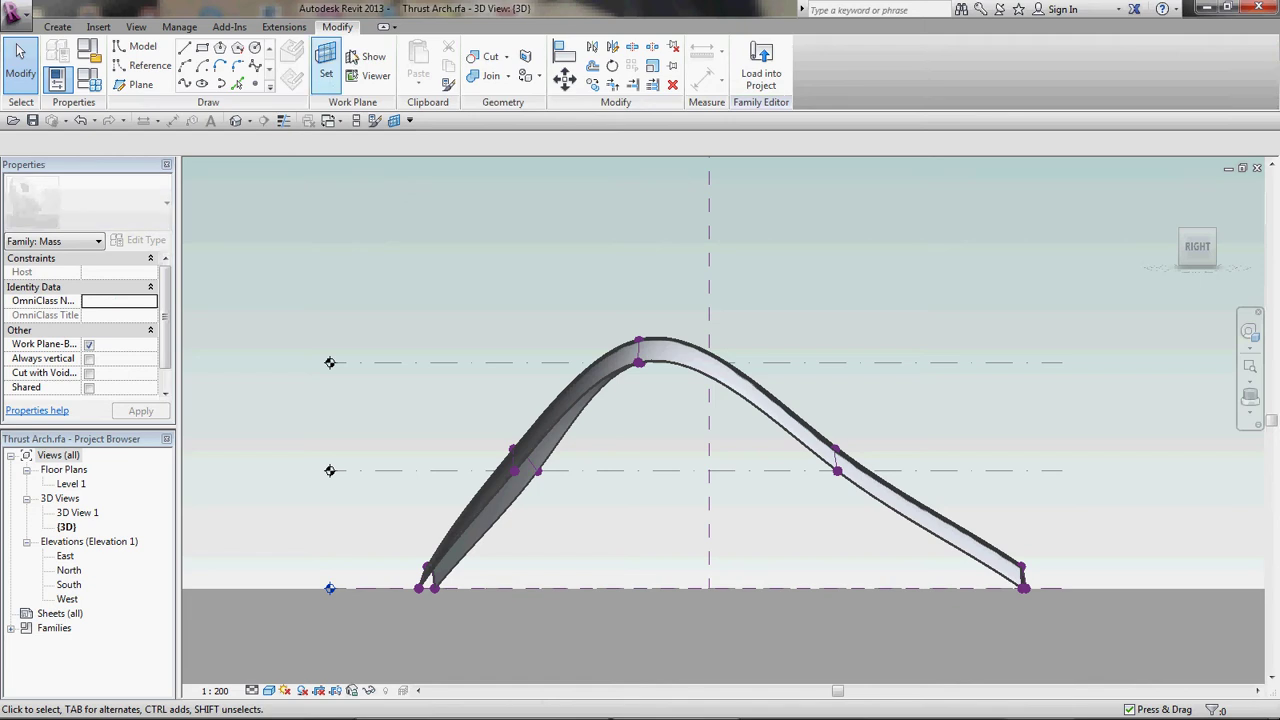
Set the work plane to the Center (Front/Back) reference plane
left_click(337, 77)
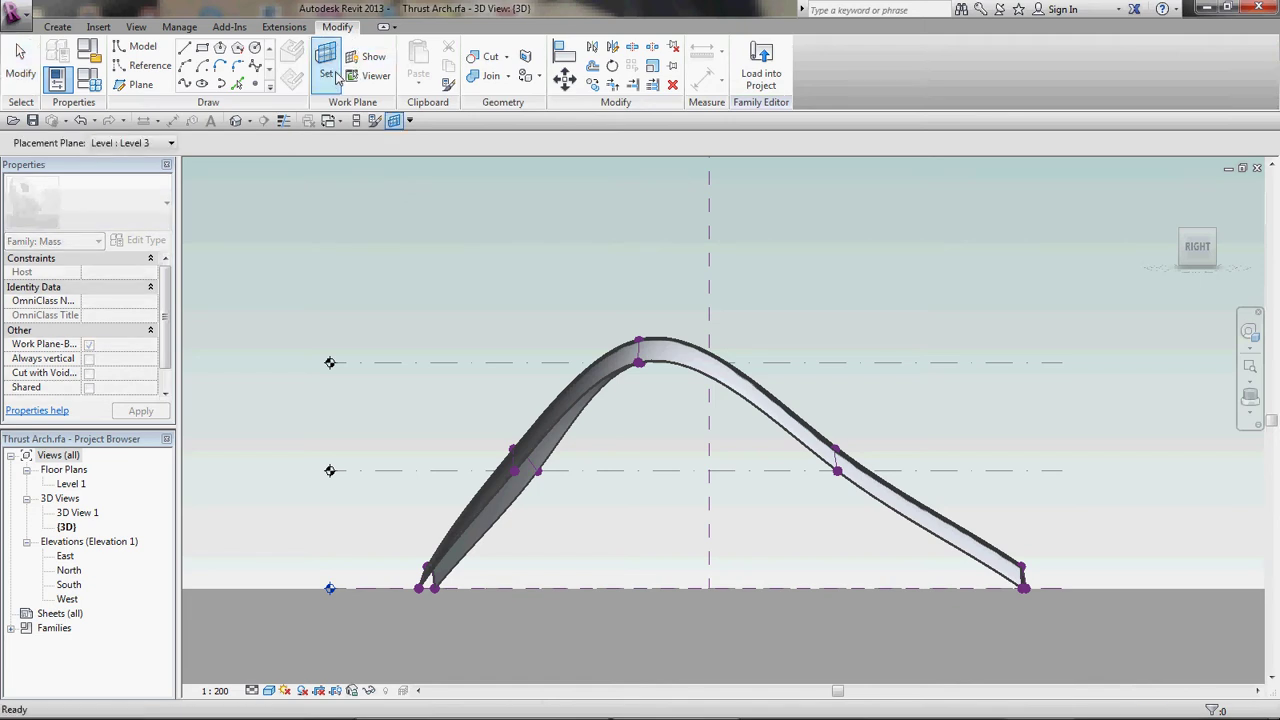
left_click(130, 143)
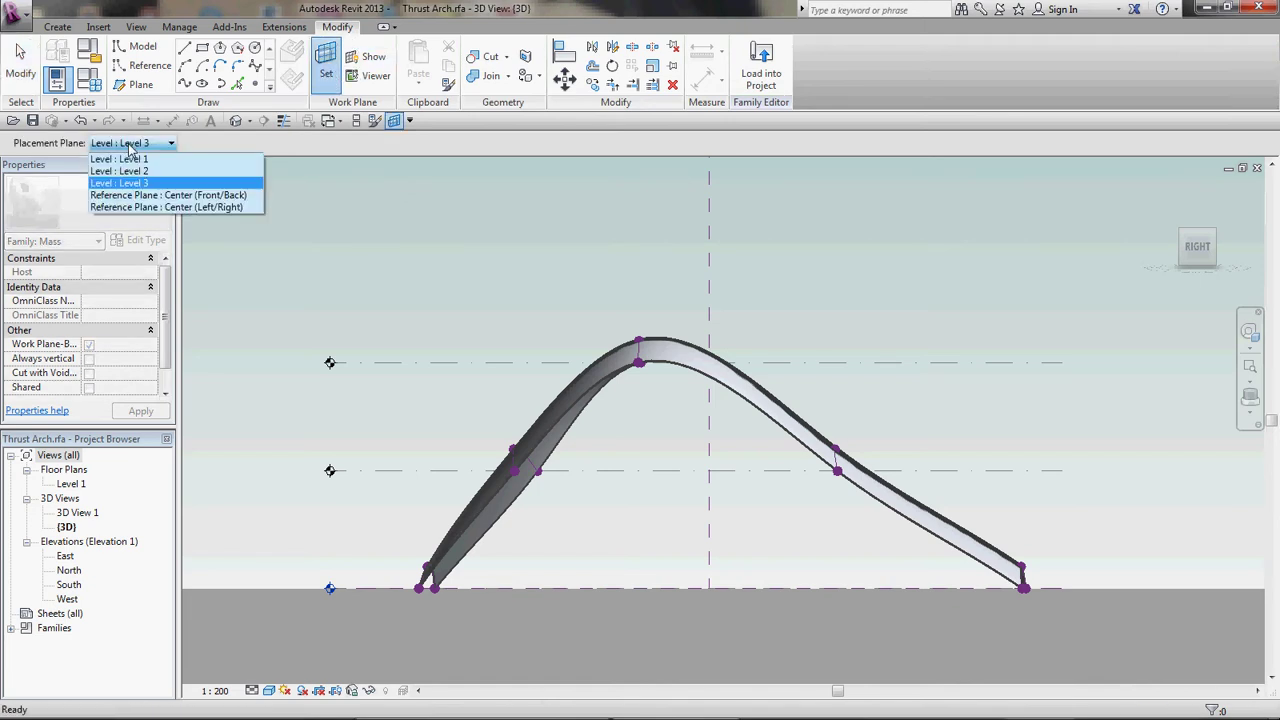
left_click(150, 195)
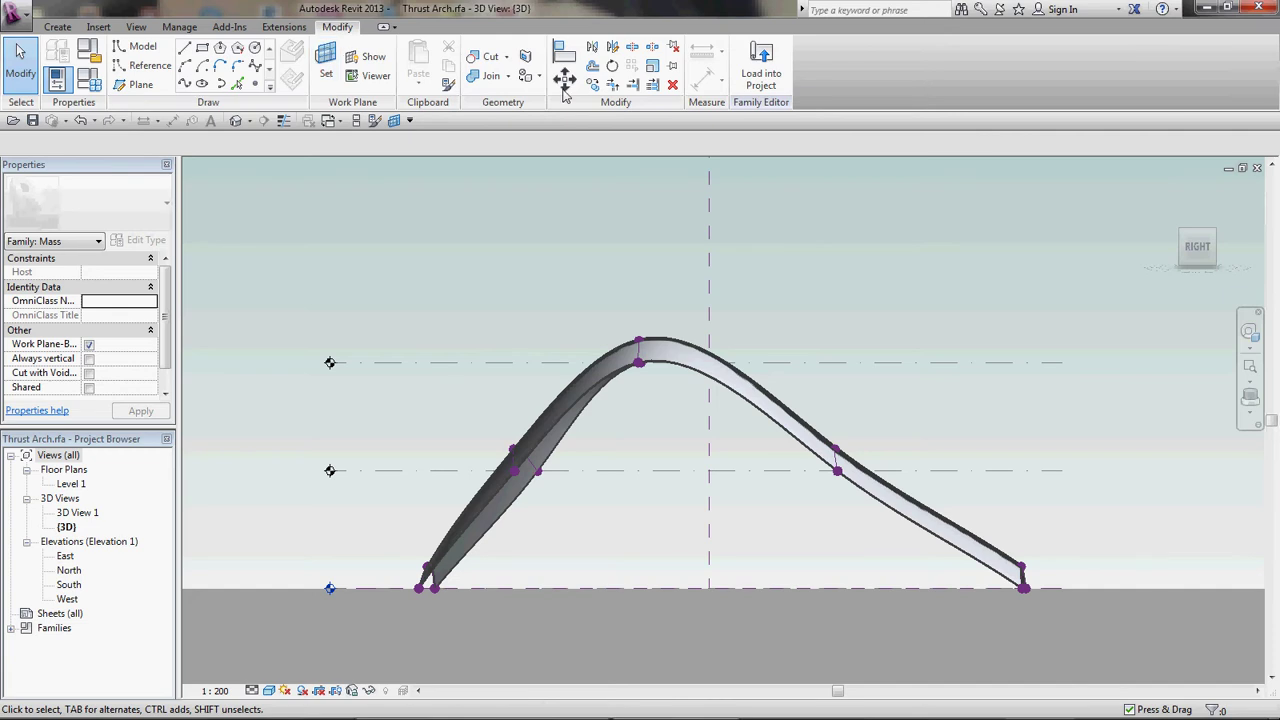
Set the work plane to the Center (Left/Right) reference plane
left_click(326, 65)
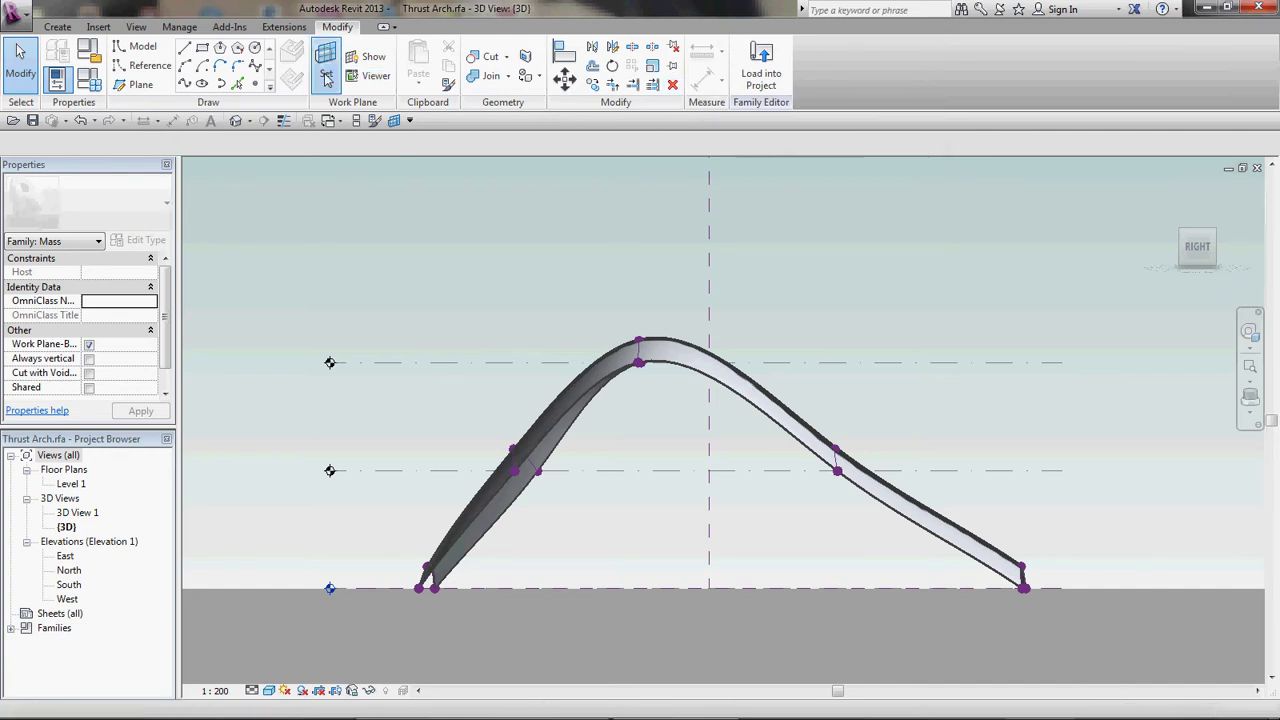
left_click(147, 144)
left_click(166, 207)
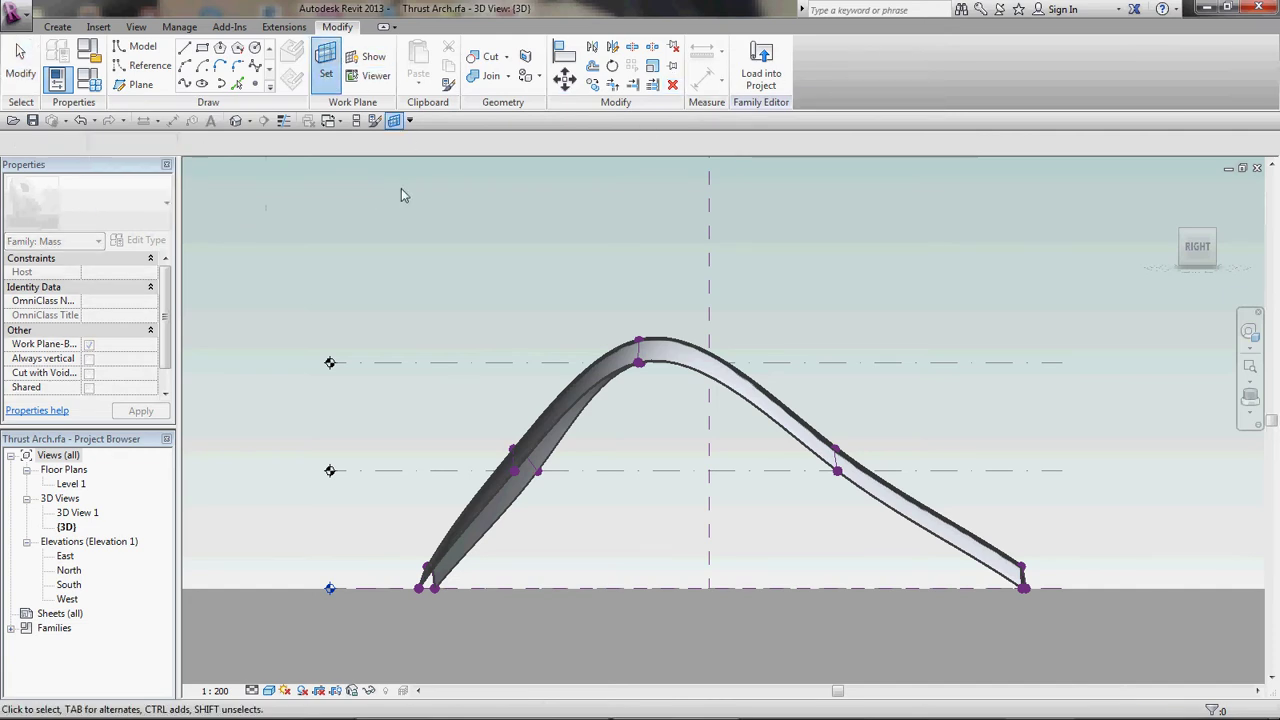
Add aligned dimensions from Level 1 to Level 2, from Level 2 to Level 3, and overall from Level 1 to Level 3
left_click(705, 88)
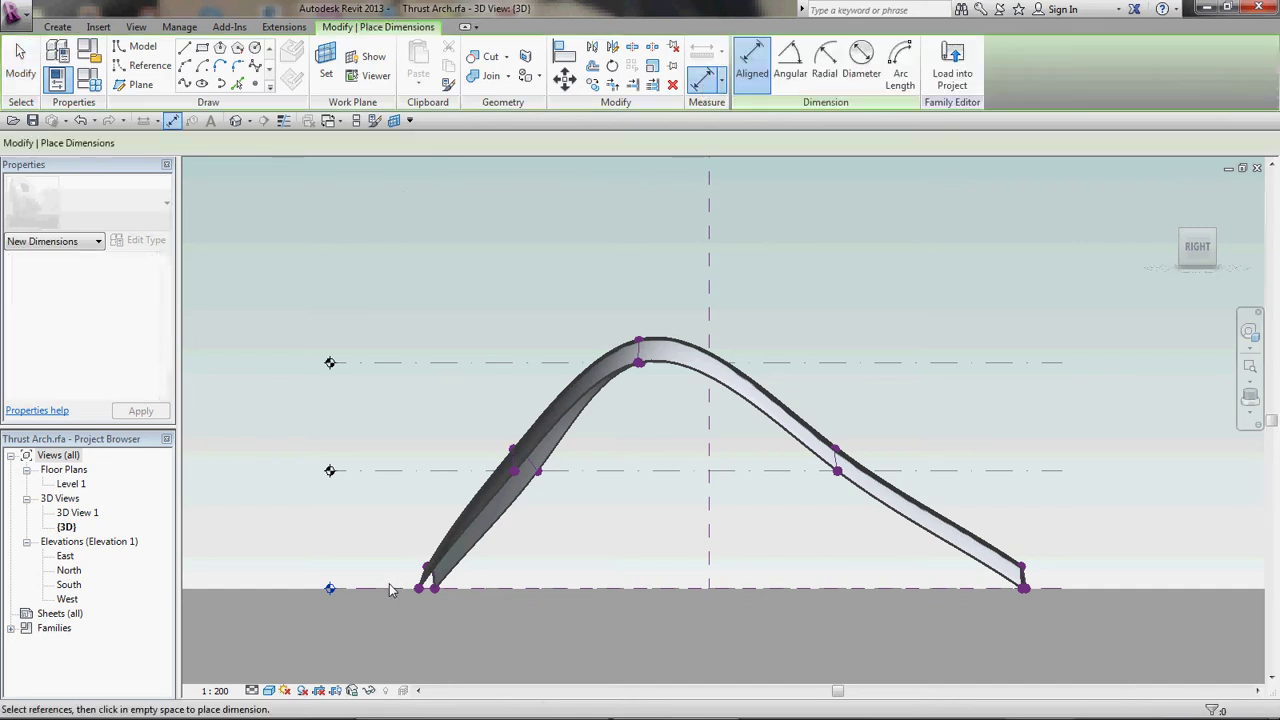
left_click(384, 471)
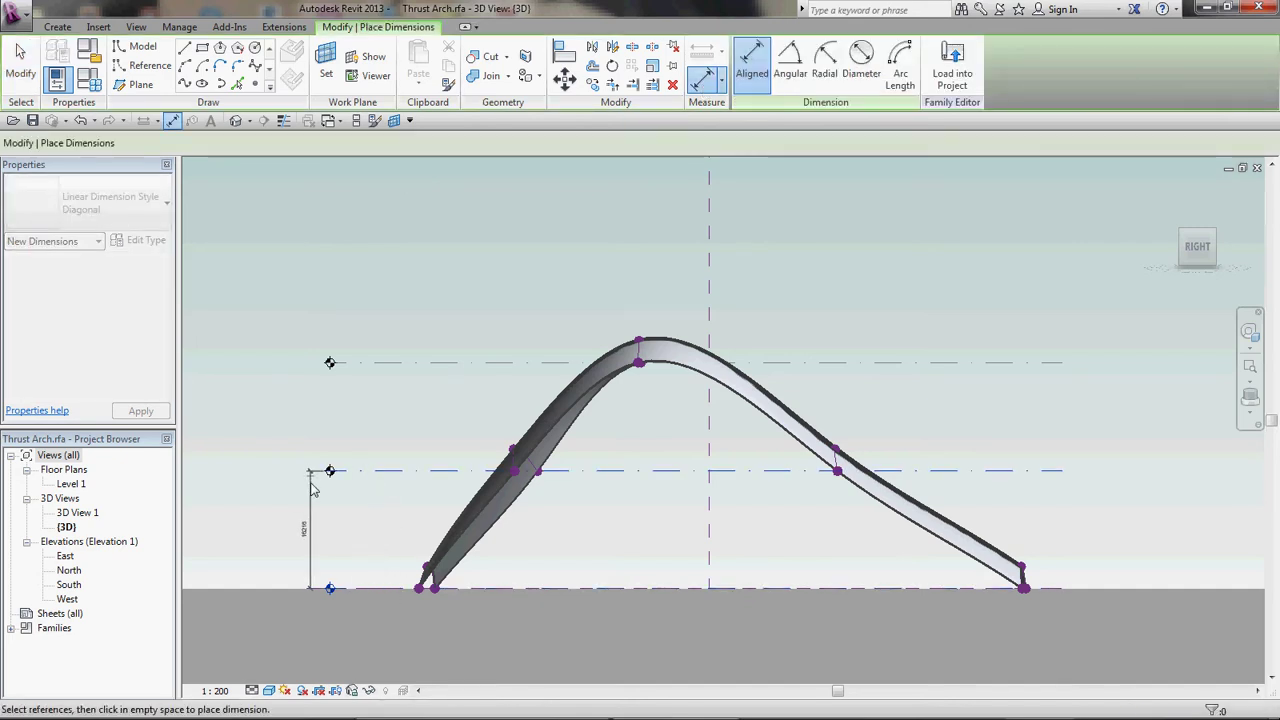
left_click(298, 530)
left_click(392, 471)
left_click(398, 362)
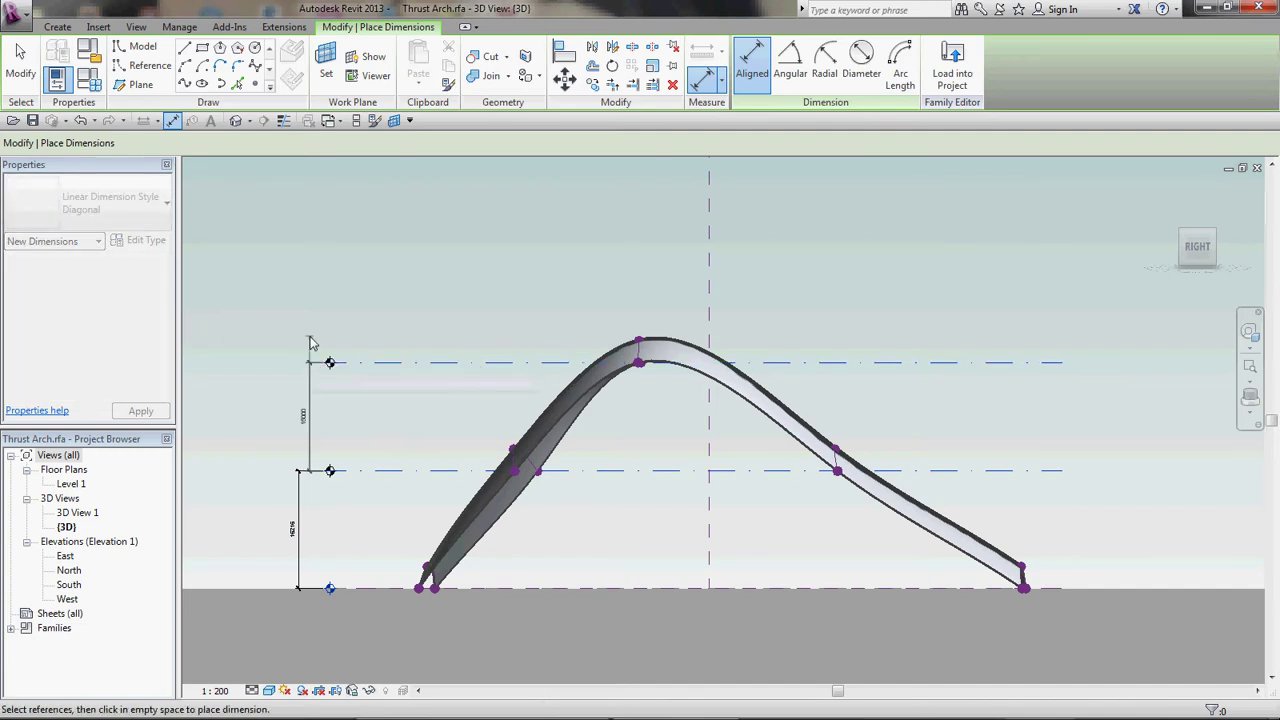
left_click(312, 341)
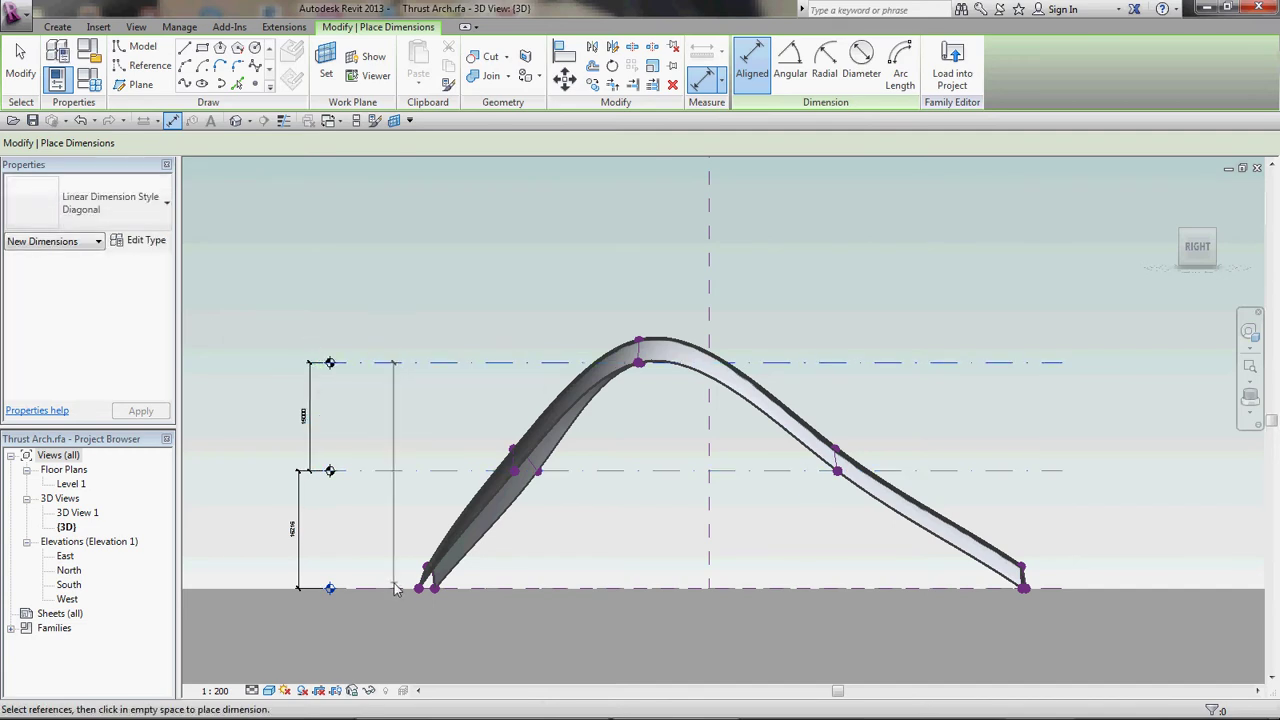
left_click(242, 550)
key("Escape")
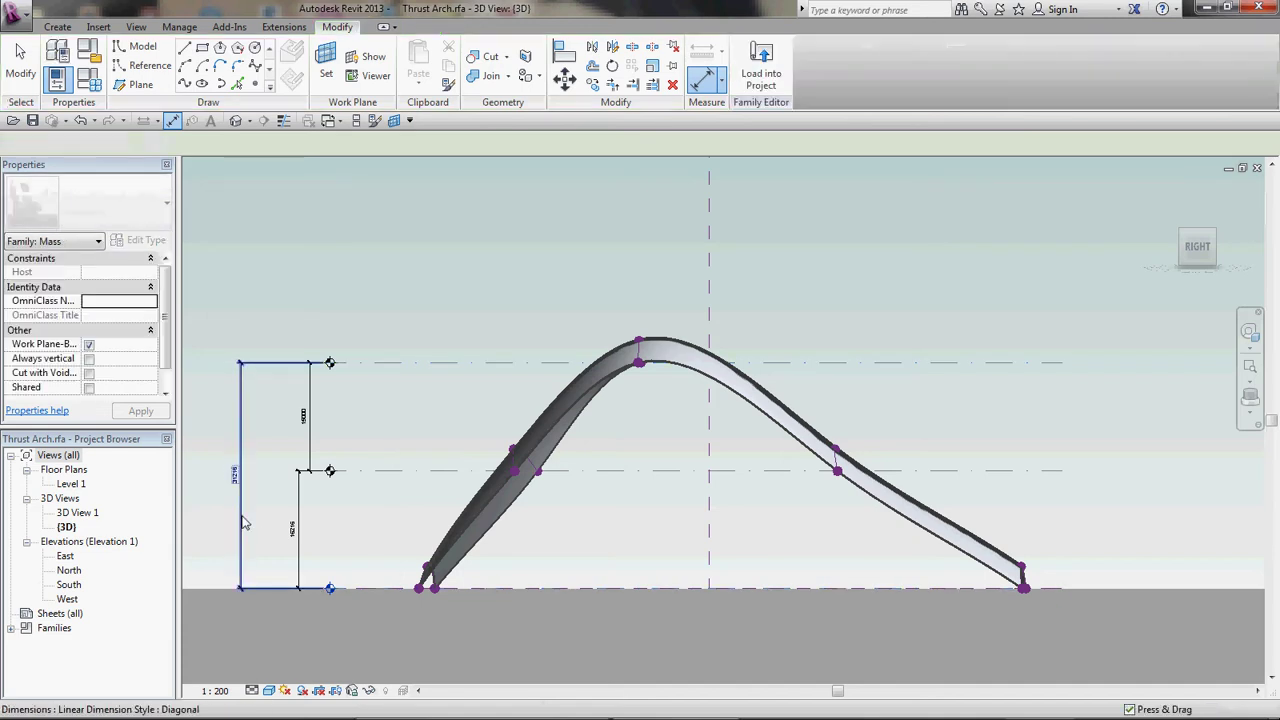
Label the overall Level 1 to Level 3 dimension with a new family parameter named Vault Top Center Height
left_click(378, 143)
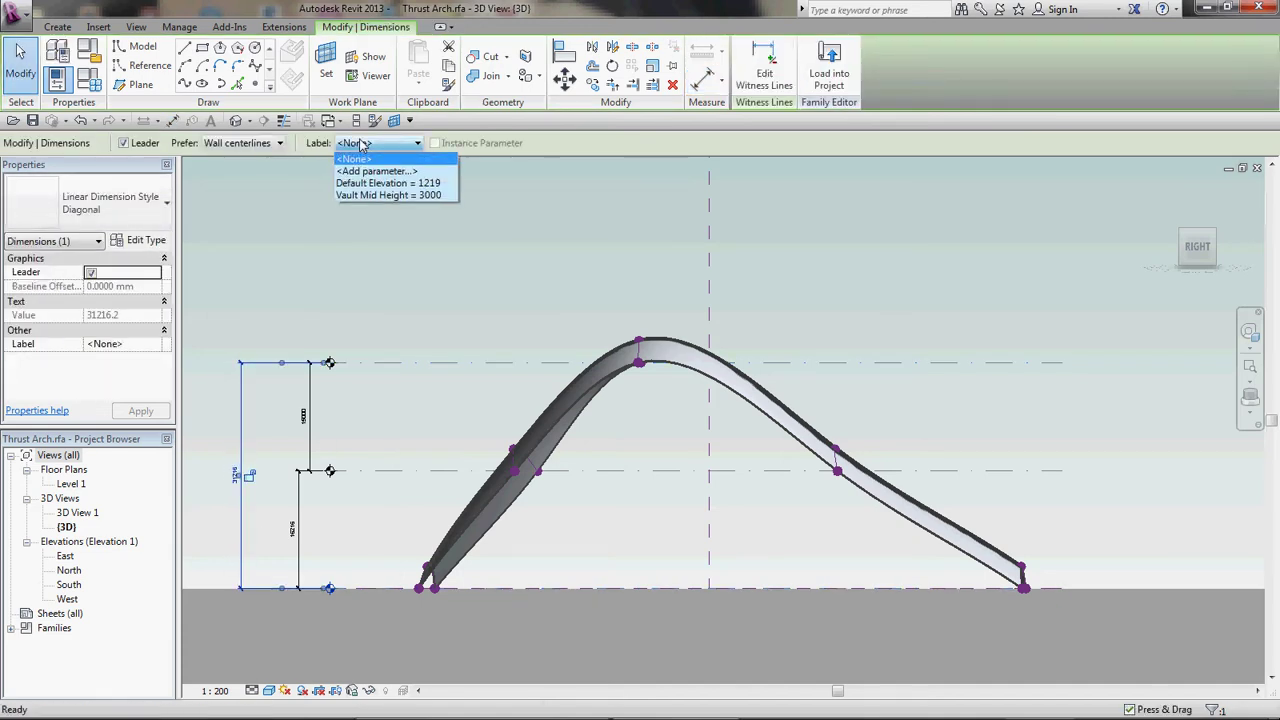
left_click(376, 171)
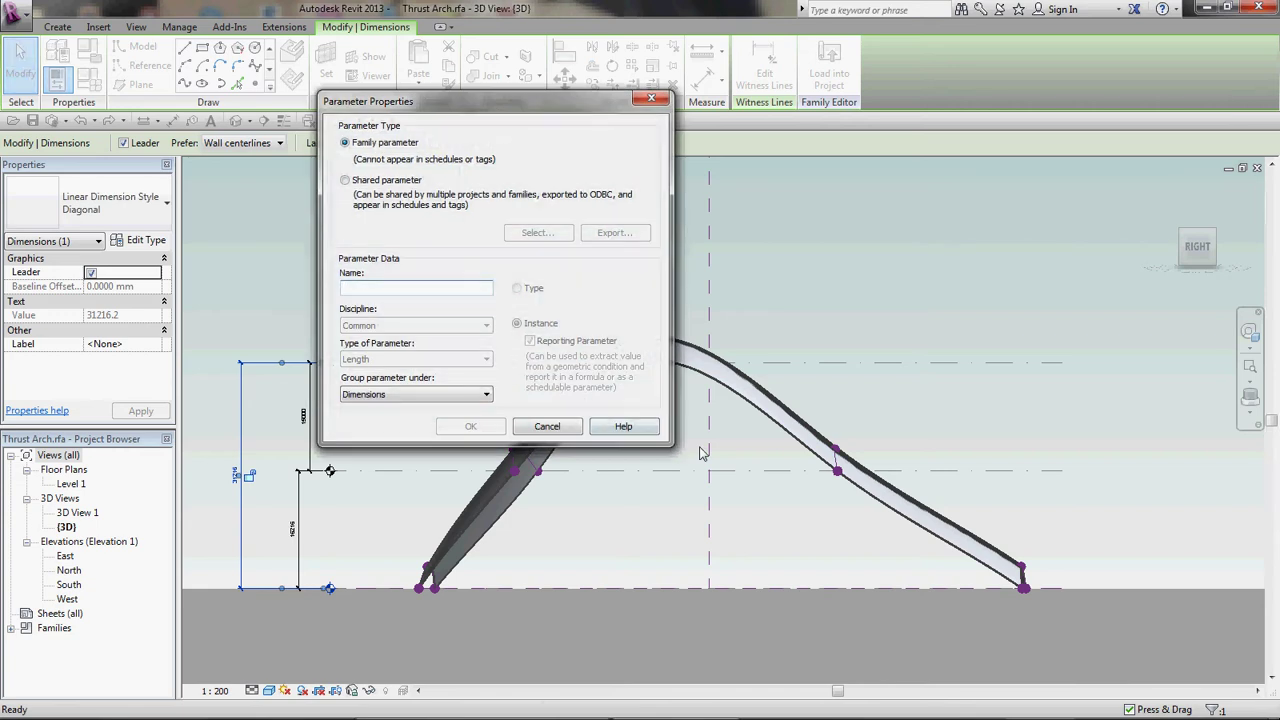
type("Vault Top center Height")
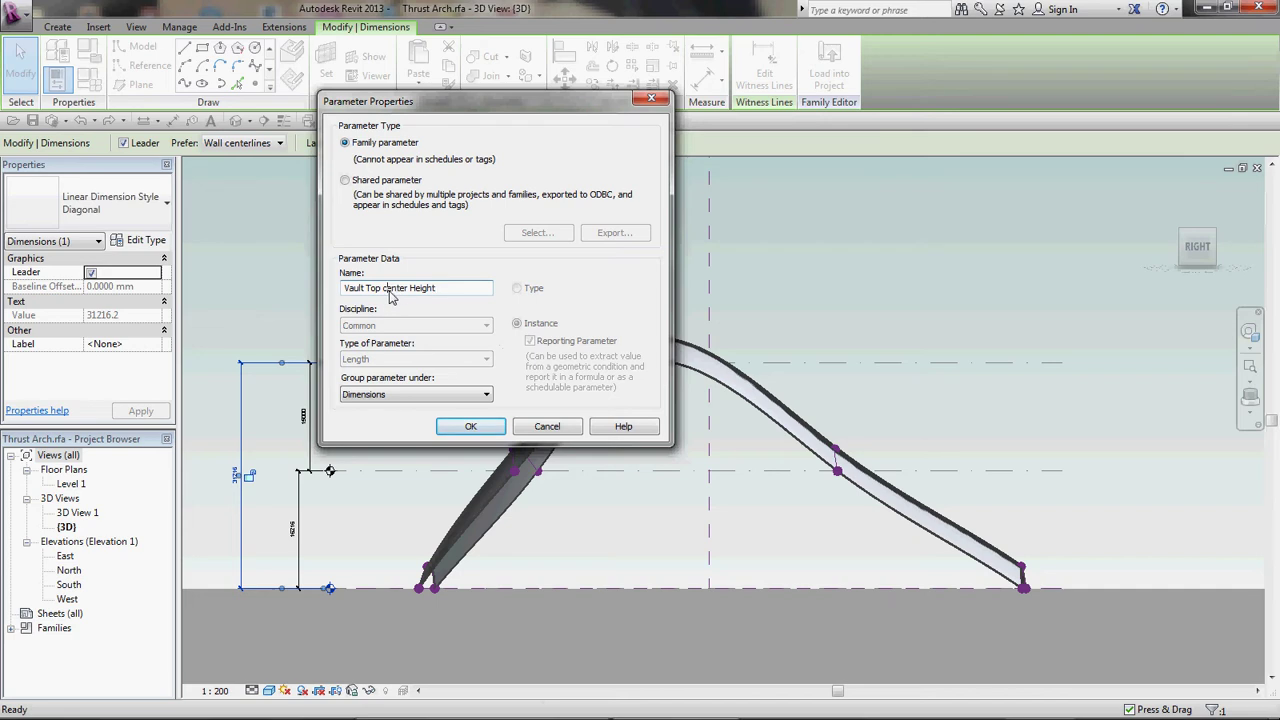
key("BackSpace")
type("C")
key("Return")
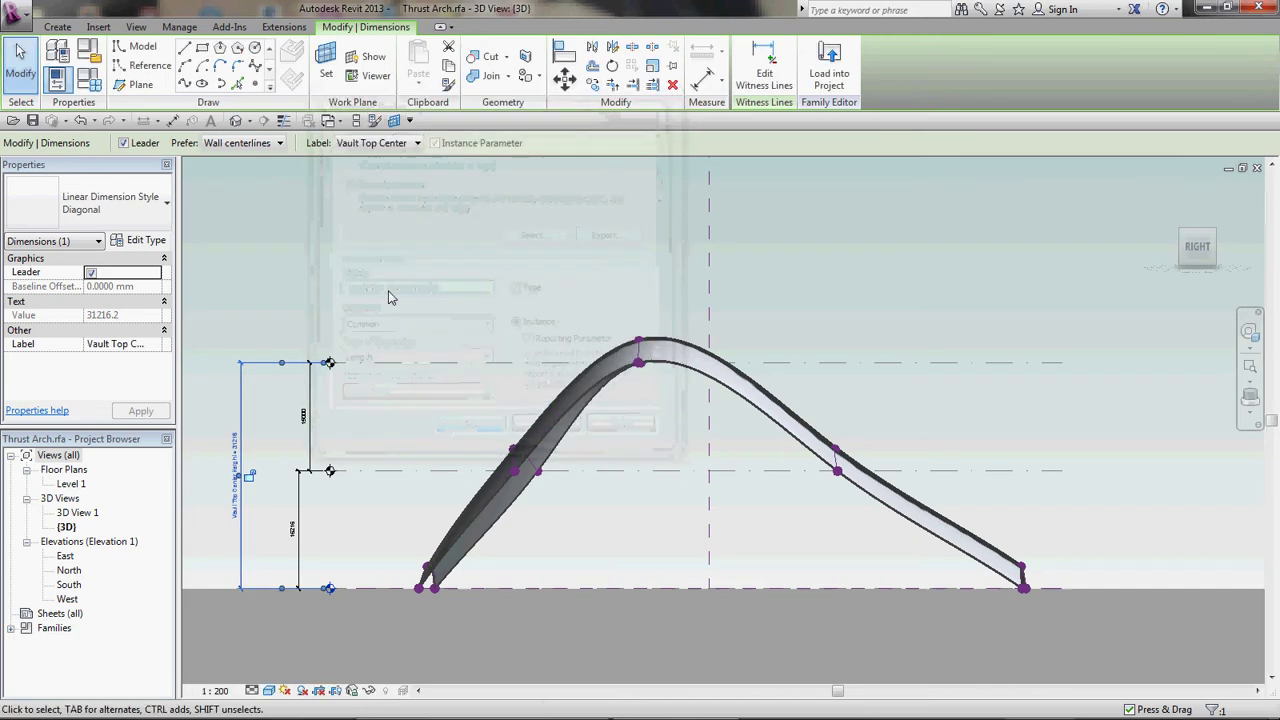
Label the Level 1 to Level 2 dimension with a new family parameter named Vault Mid Slope Height
left_click(299, 530)
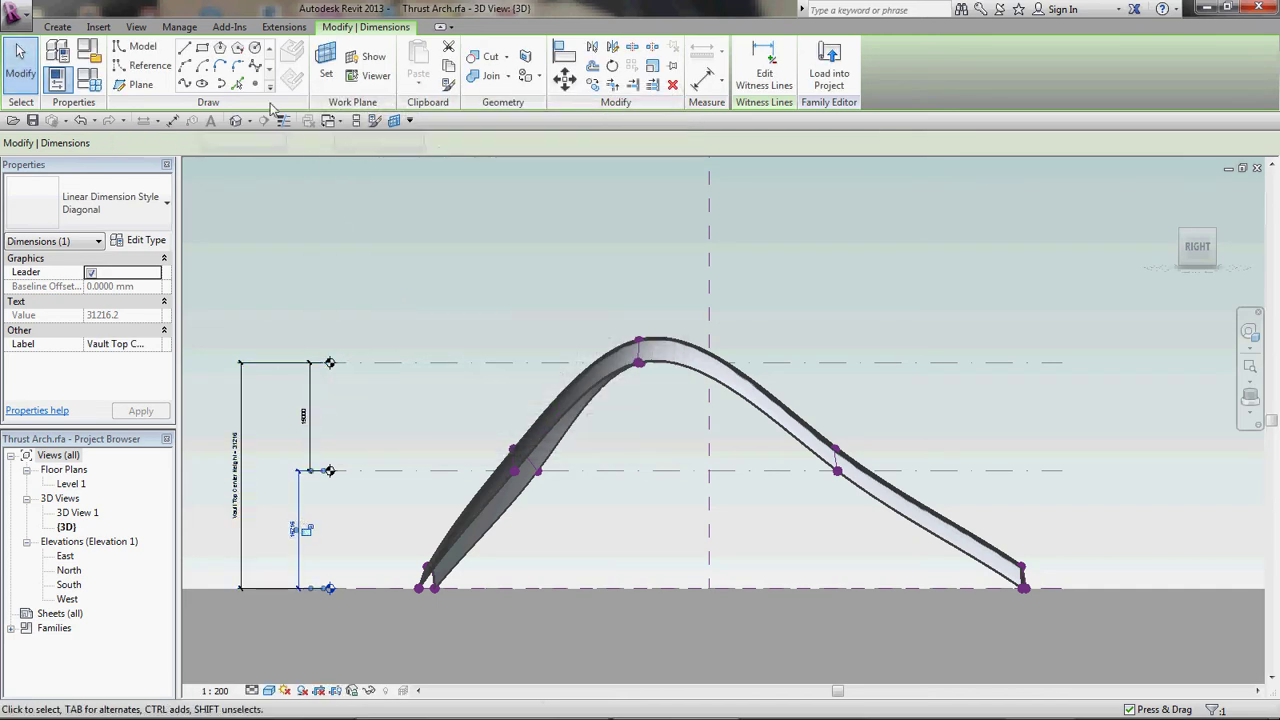
left_click(370, 143)
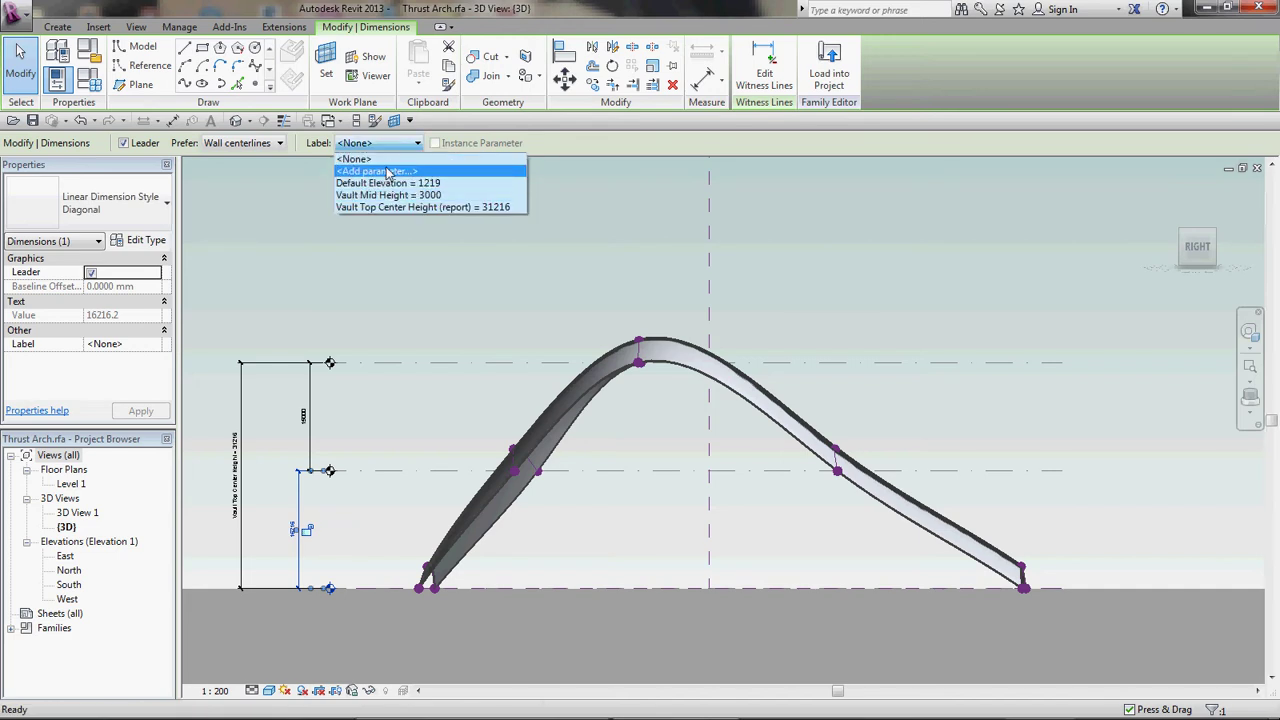
left_click(365, 165)
type("Vault Mid")
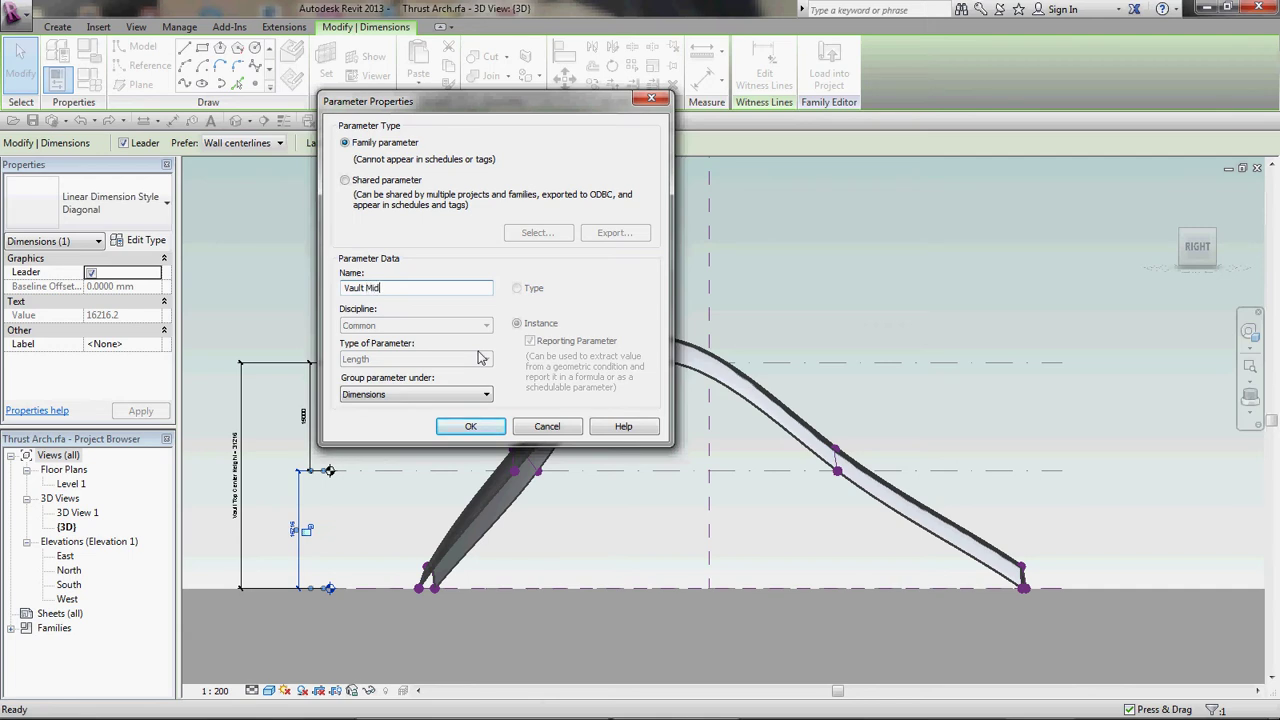
type(" Slope height")
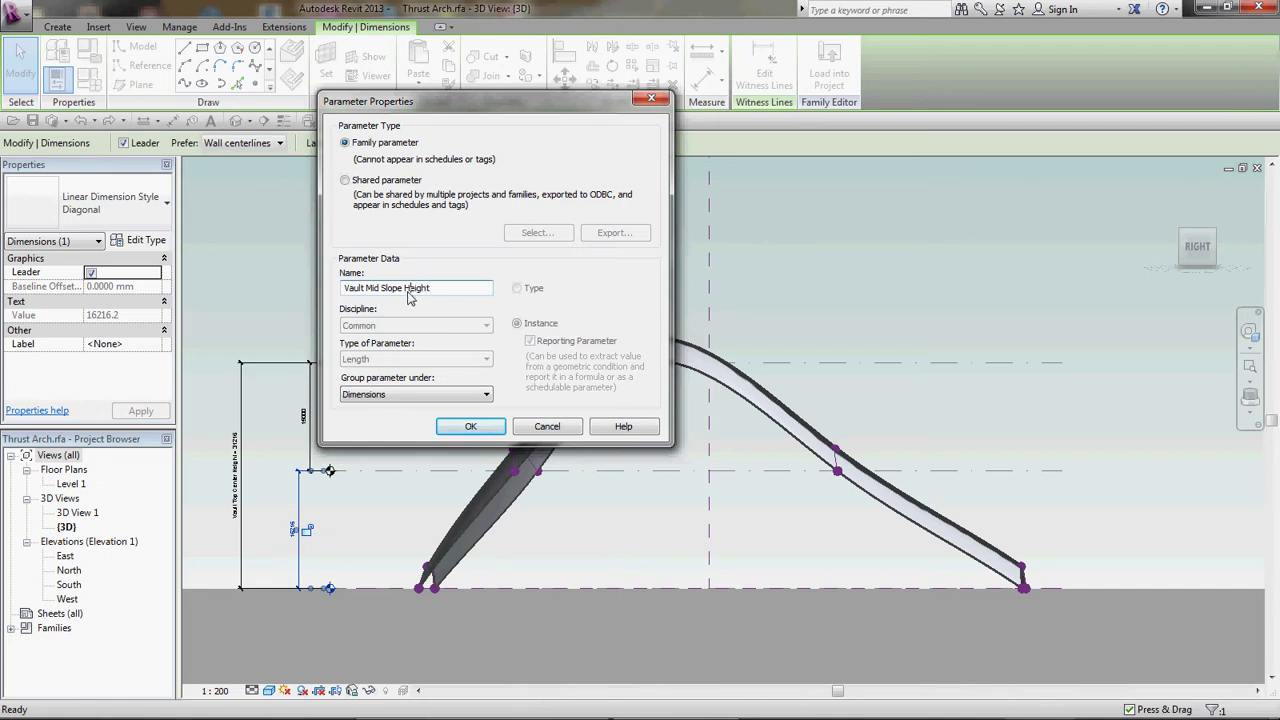
left_click(470, 426)
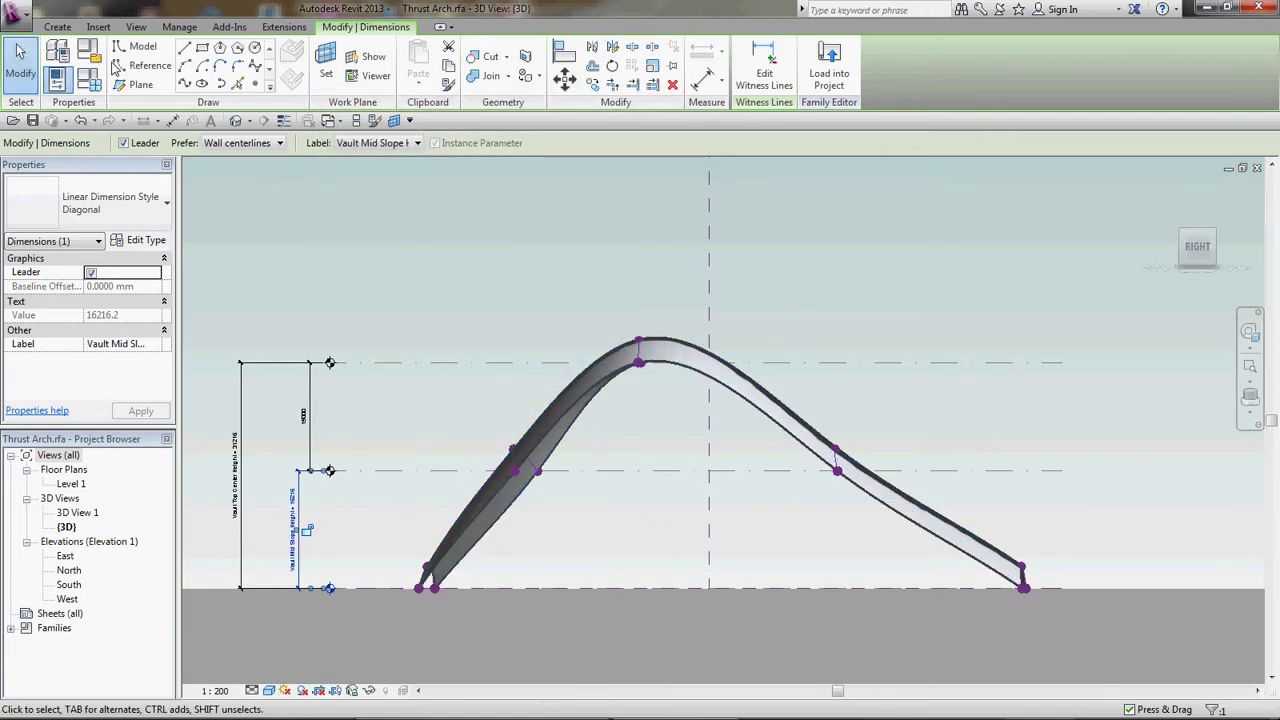
Turn off the Reporting Parameter option for Vault Mid Slope Height in the family types
left_click(87, 86)
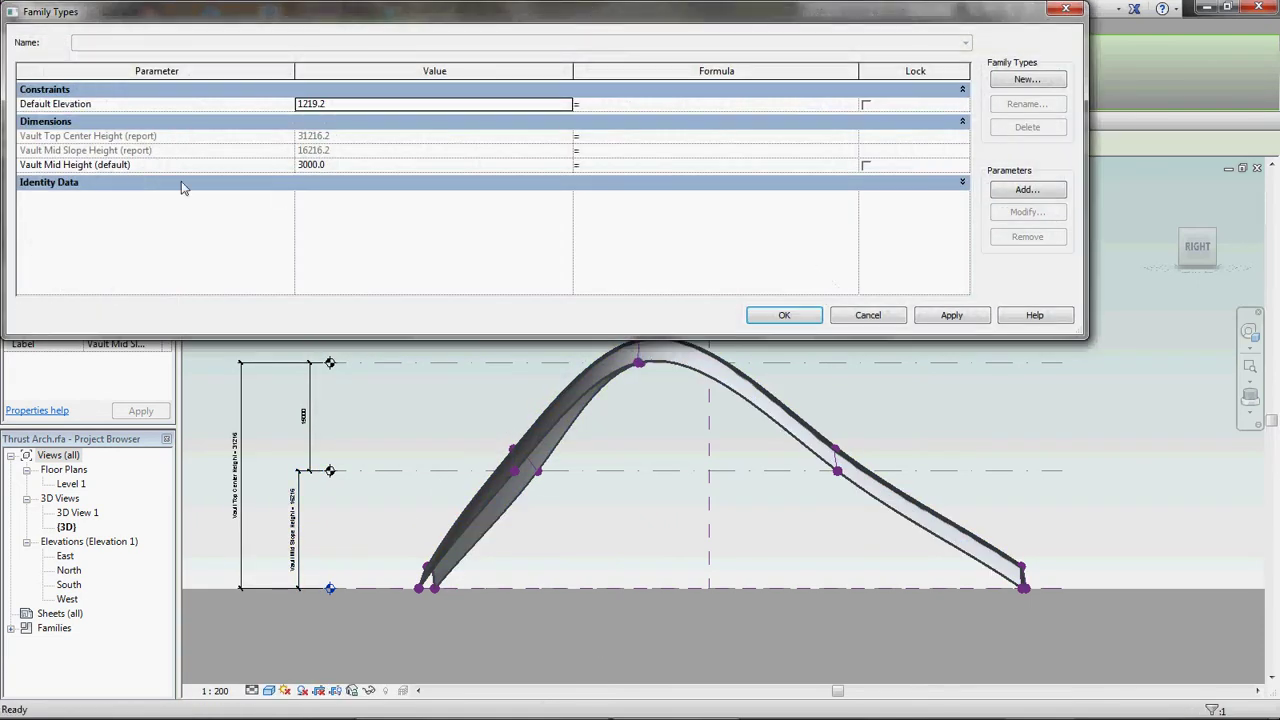
left_click(338, 166)
left_click(228, 151)
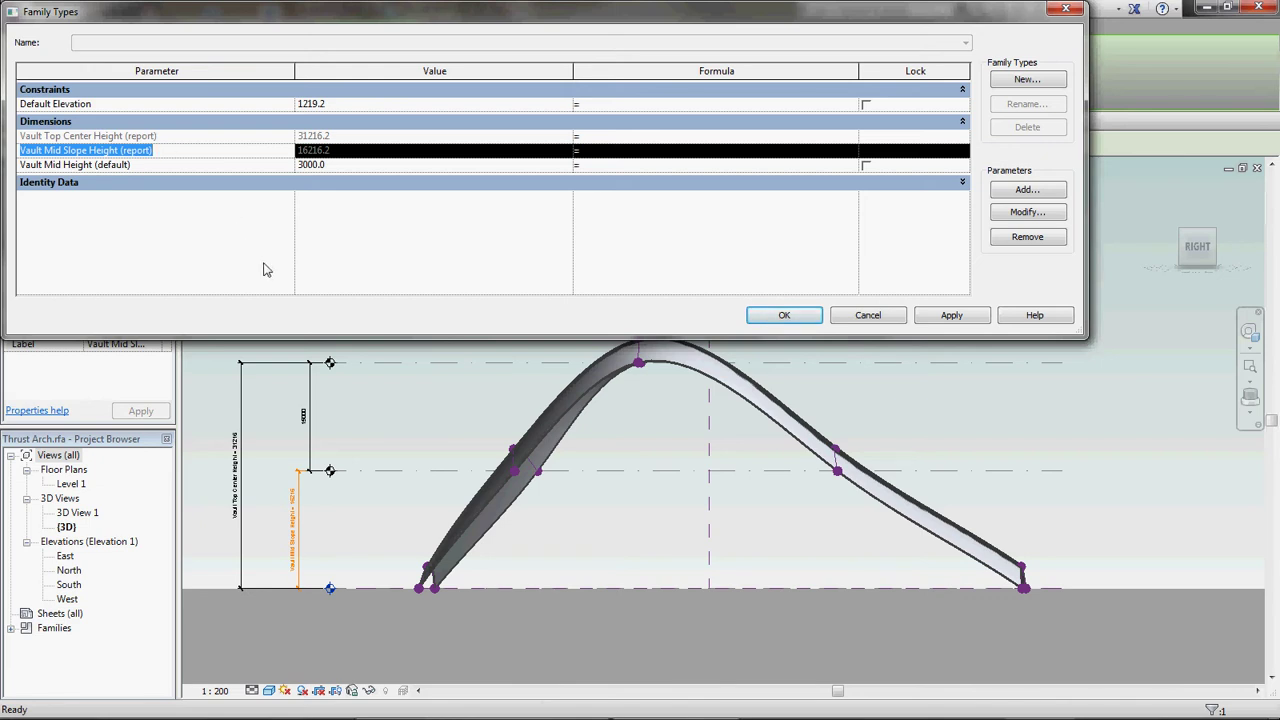
left_click(1040, 214)
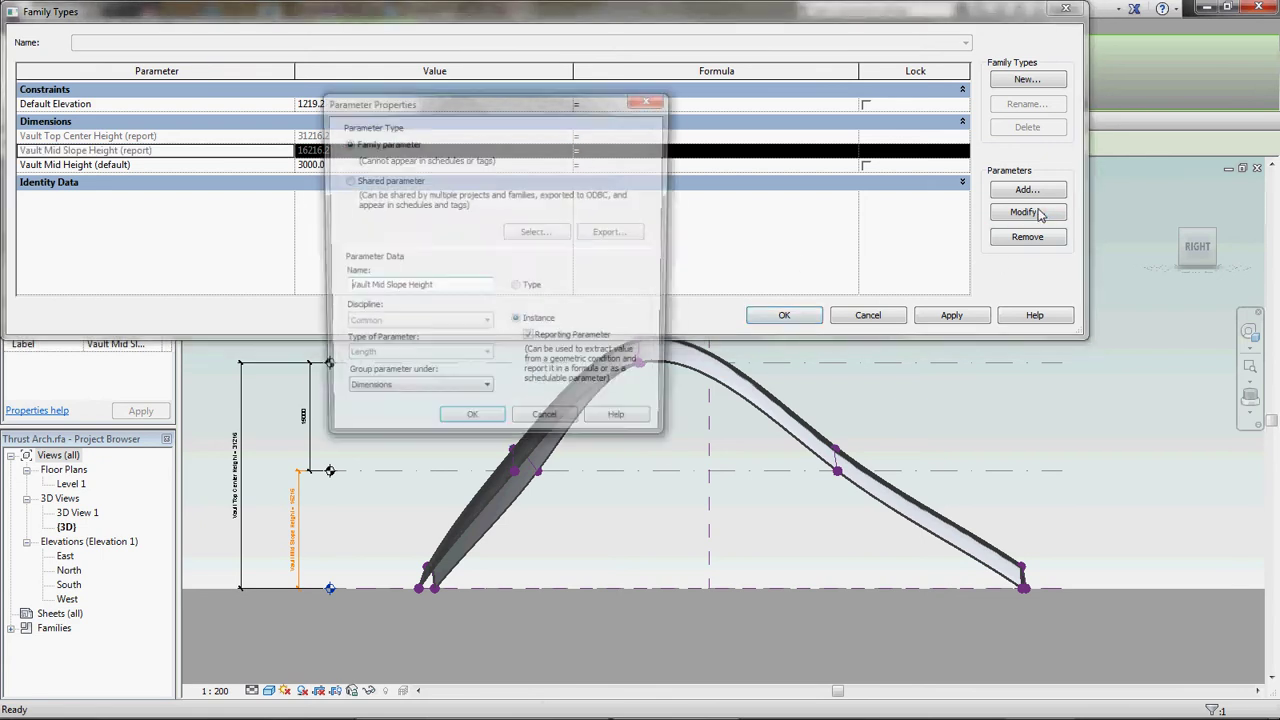
left_click(531, 342)
left_click(479, 428)
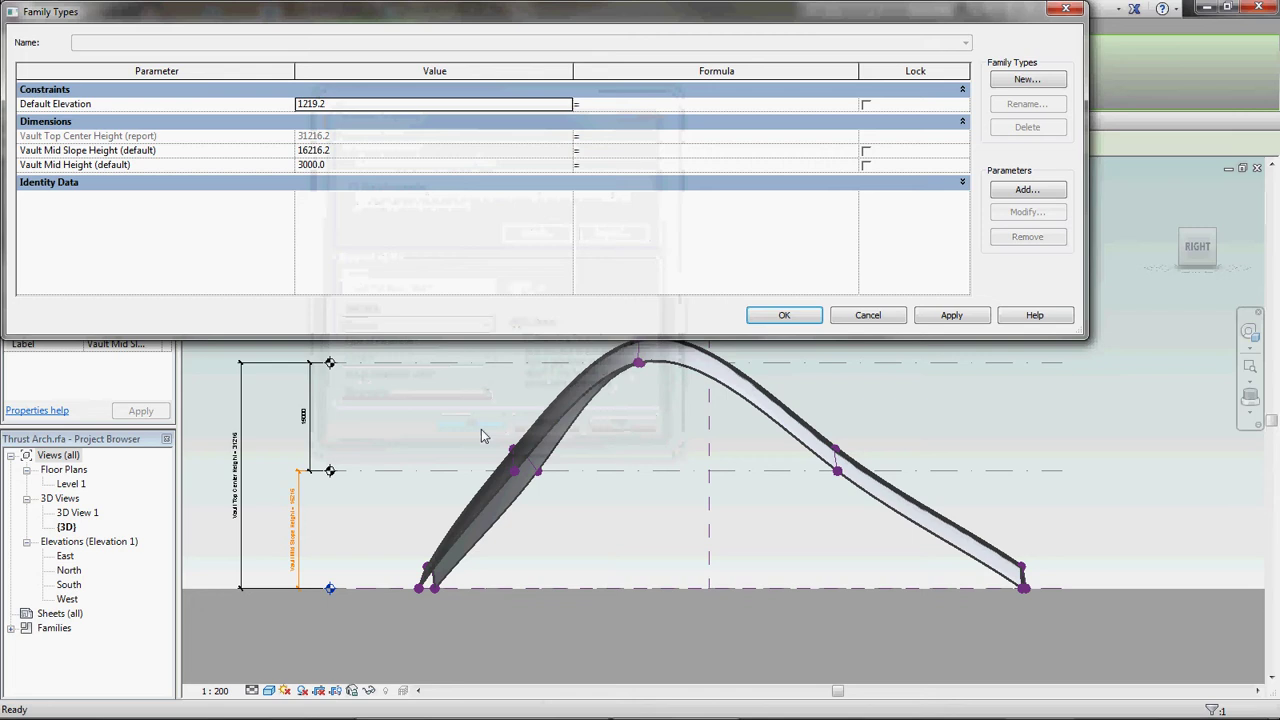
Turn off the Reporting Parameter option for Vault Top Center Height and apply the family type changes
left_click(185, 137)
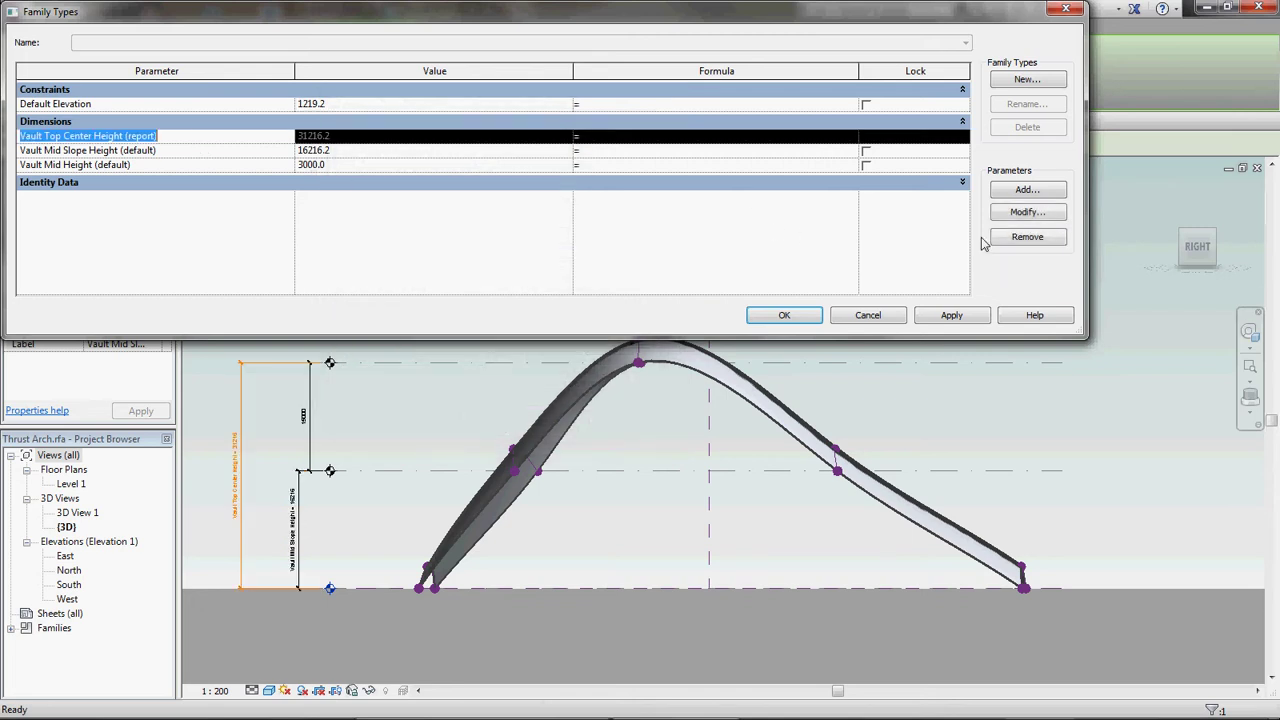
left_click(1042, 214)
left_click(531, 342)
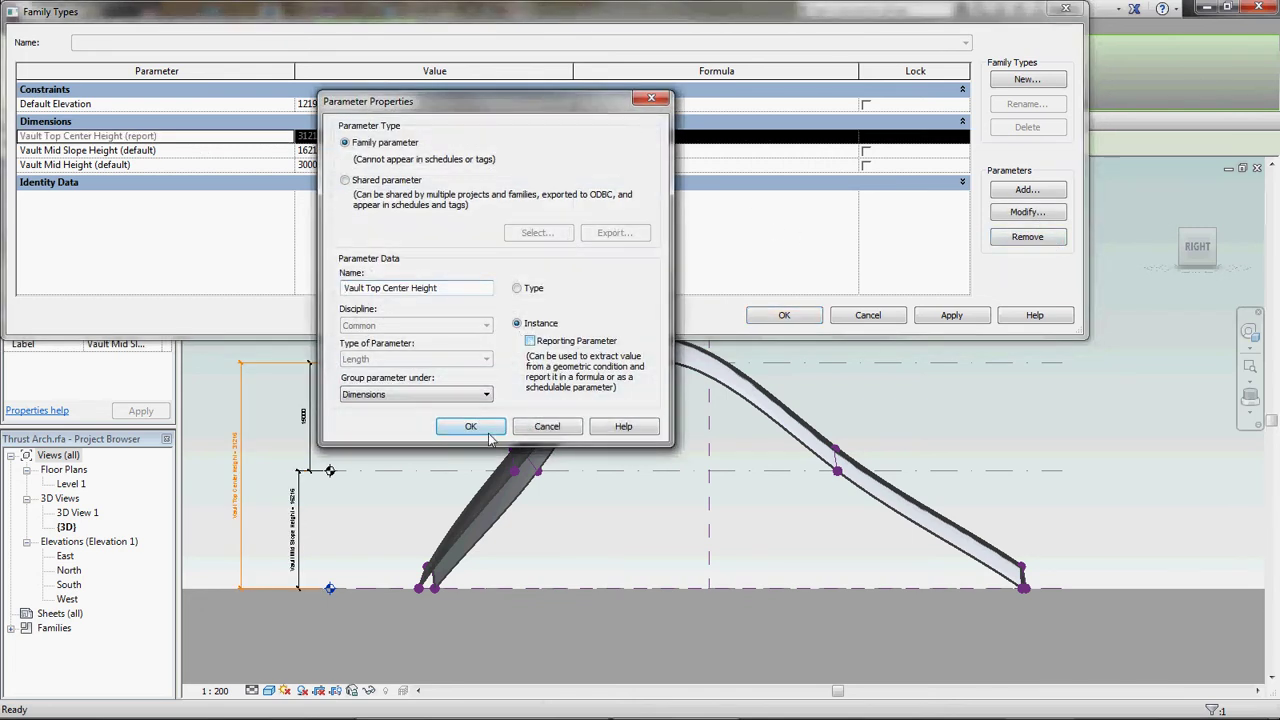
left_click(489, 438)
left_click(782, 316)
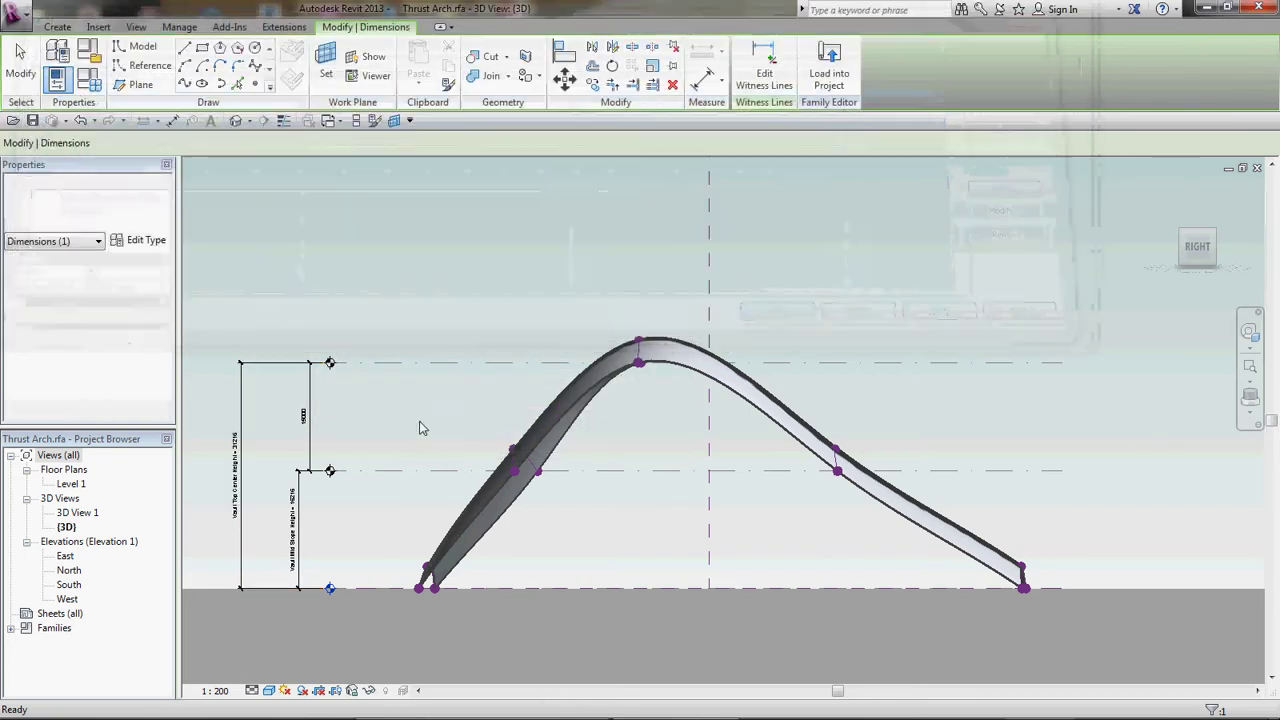
left_click(420, 428)
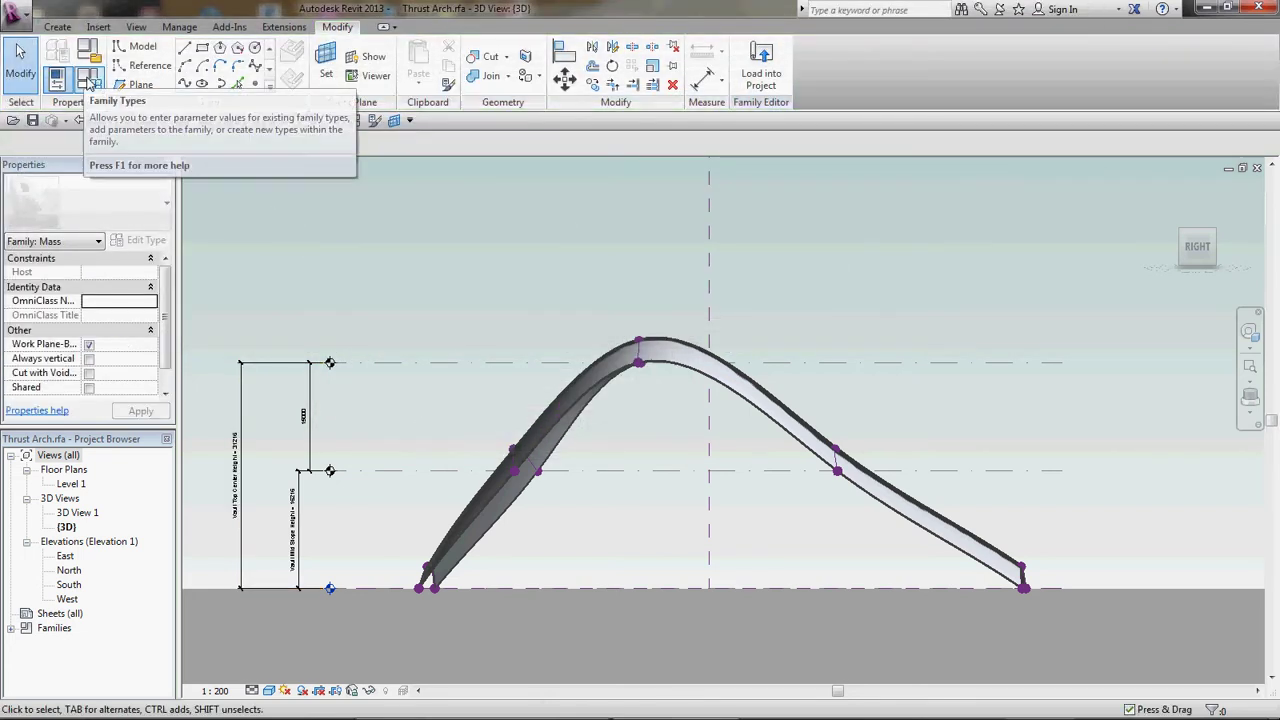
Set the Vault Mid Slope Height parameter to 5000 in the family types
left_click(89, 79)
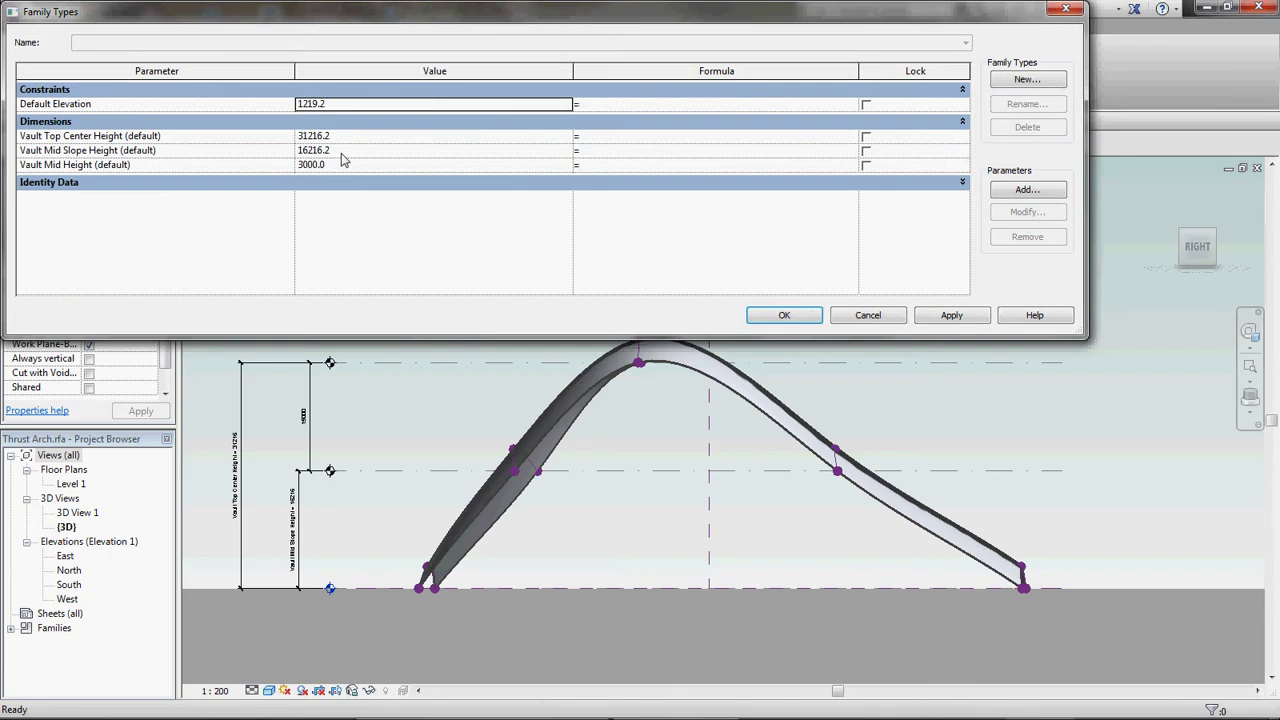
left_click(340, 152)
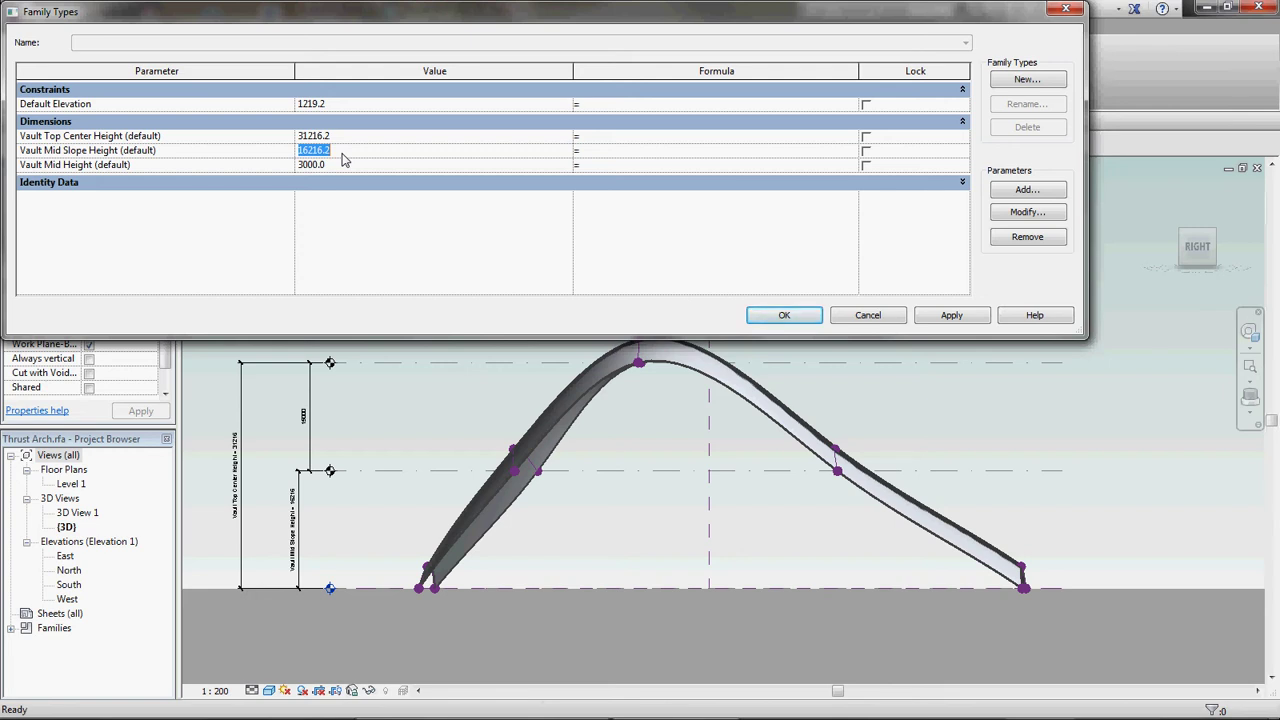
type("5000")
key("Tab")
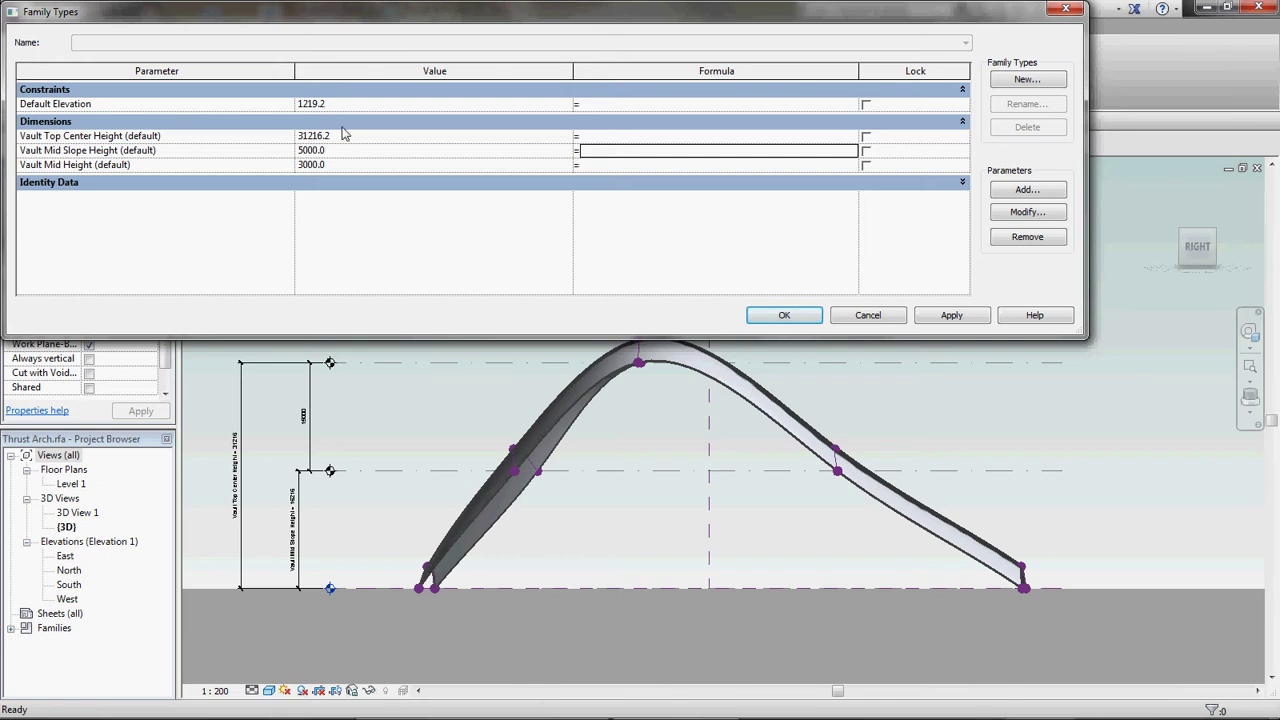
Set the Vault Top Center Height parameter to 10 and apply it to the vault
left_click(342, 138)
type("10")
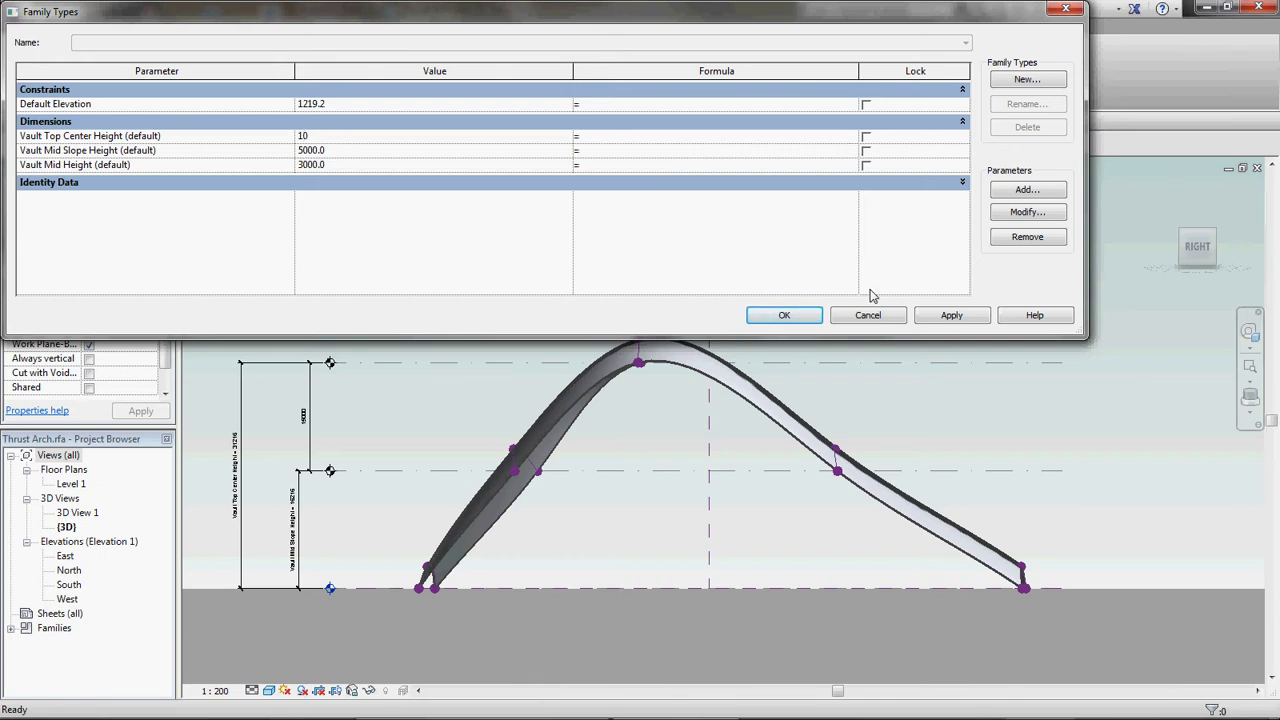
left_click(937, 318)
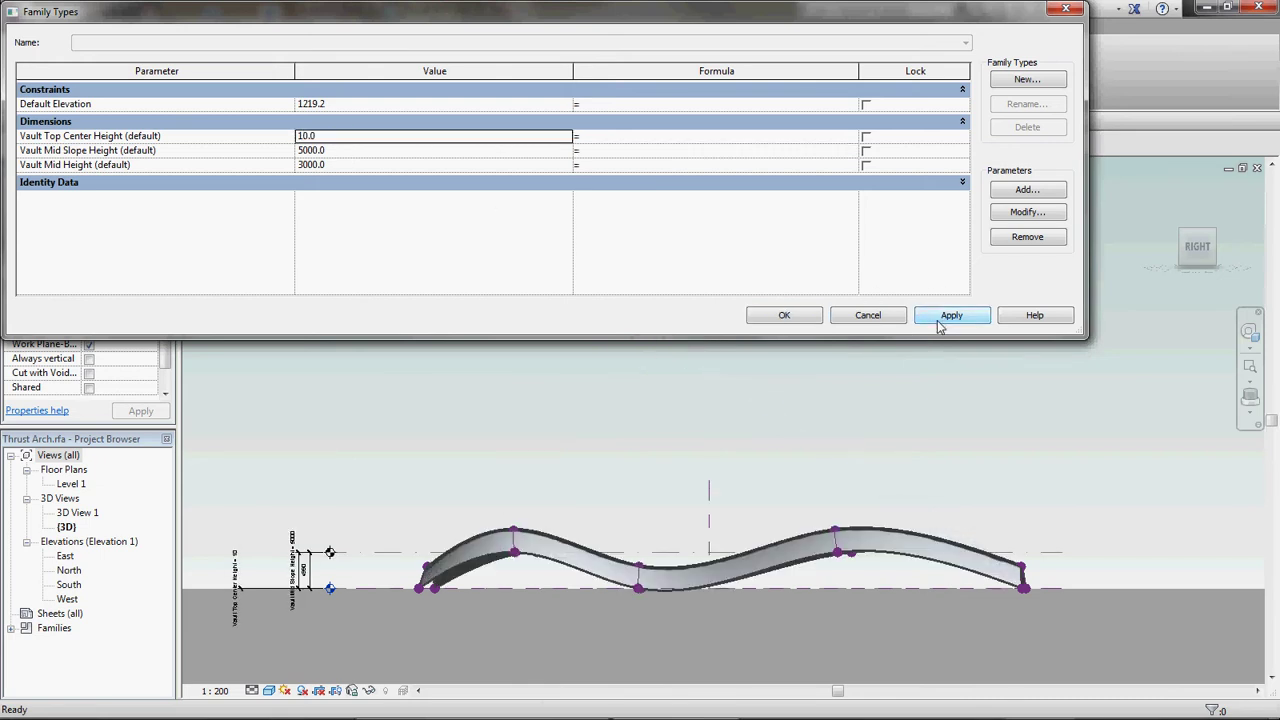
Set the Vault Top Center Height parameter to 10000, apply it and close the family types
left_click(356, 143)
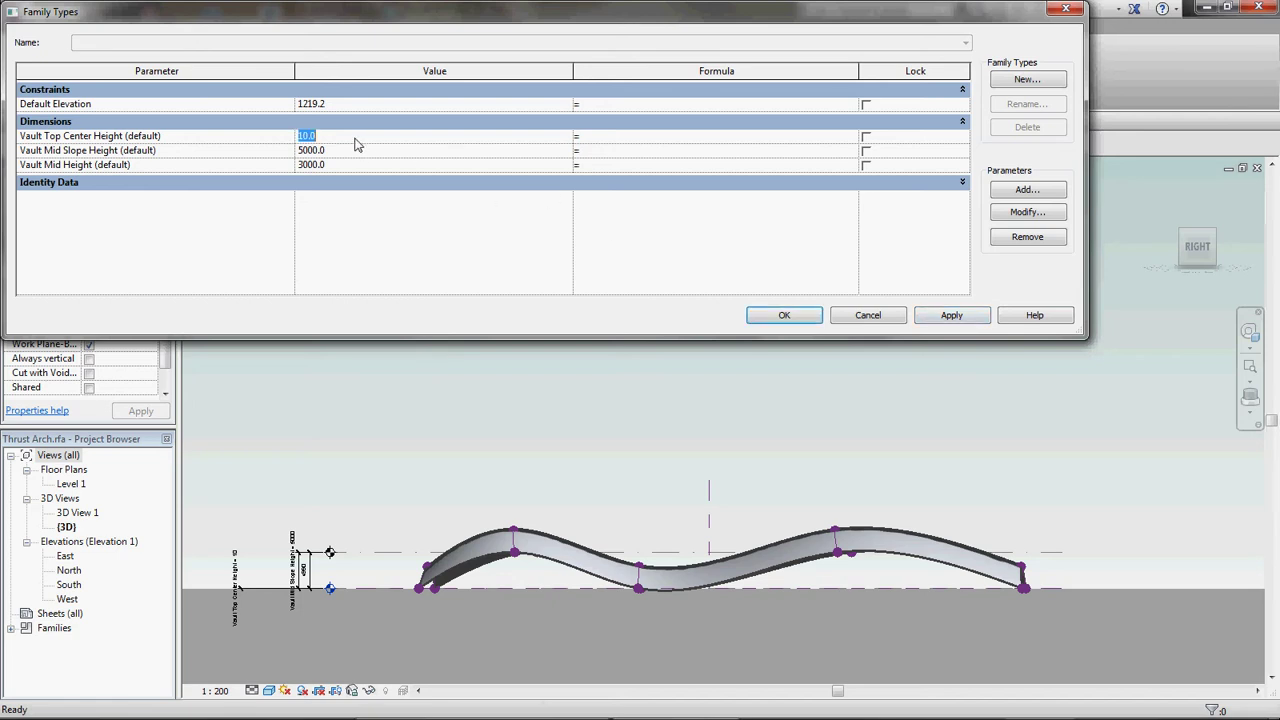
type("10000")
key("Tab")
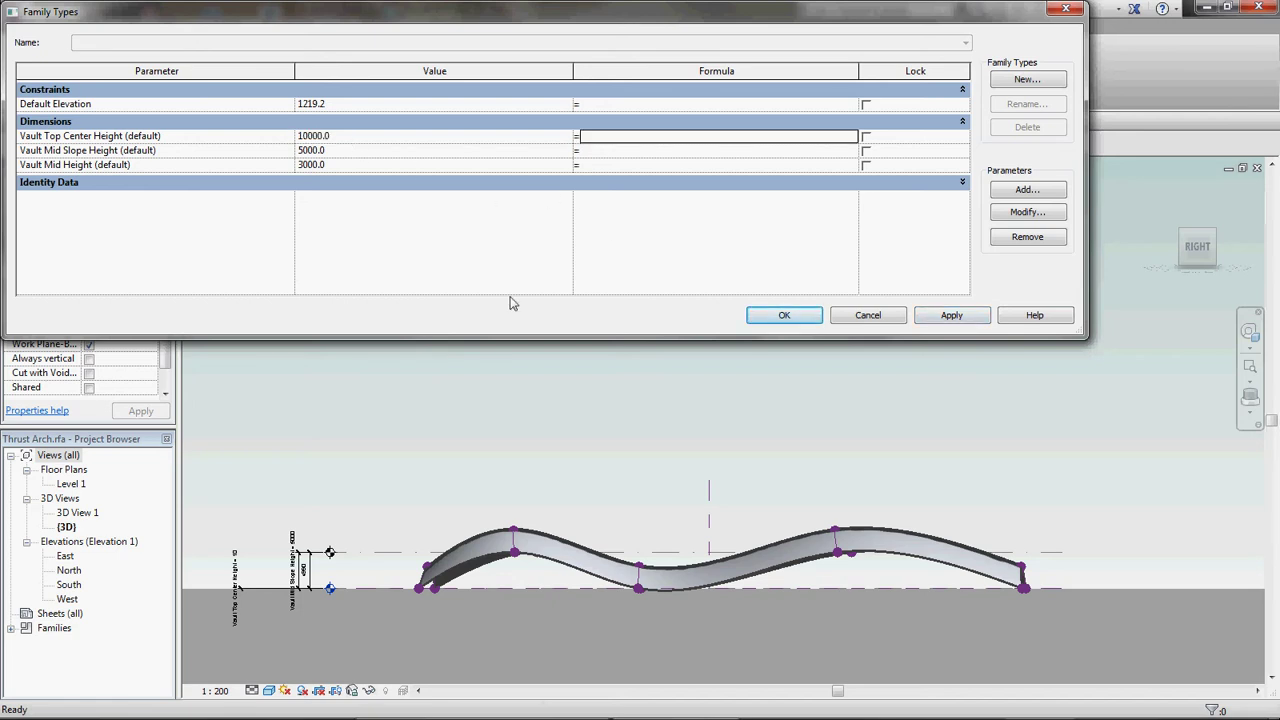
left_click(947, 316)
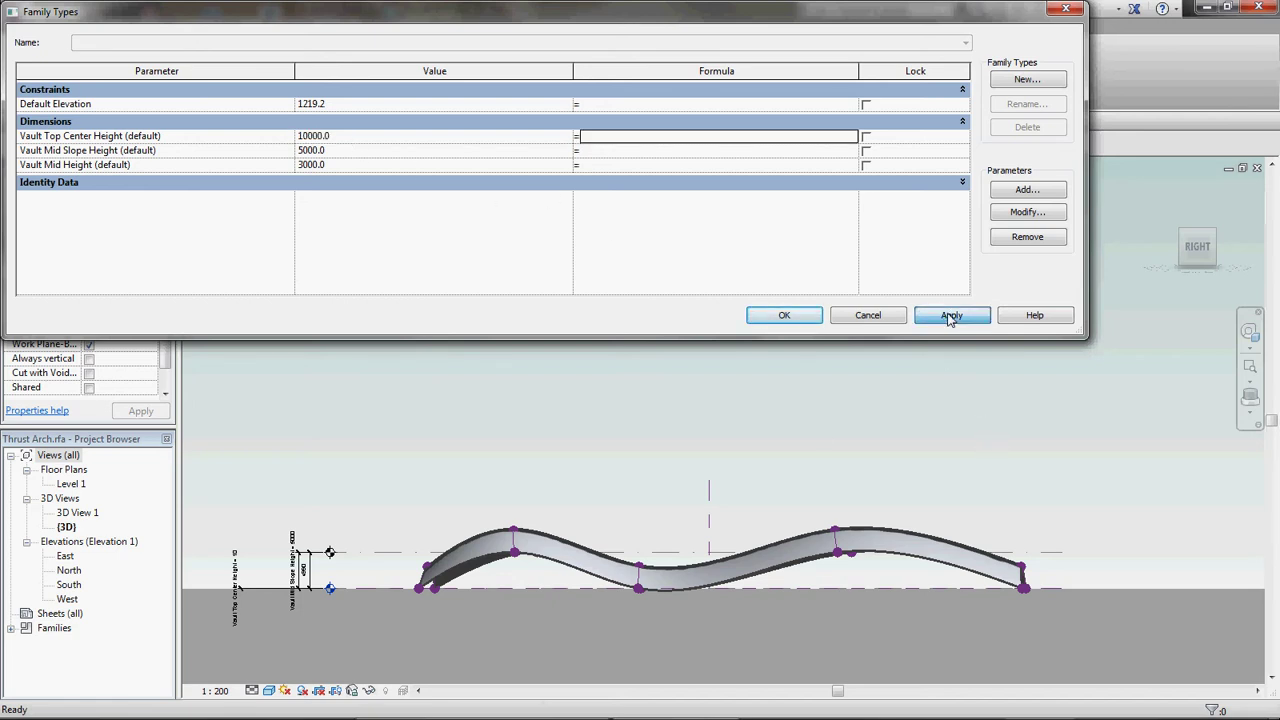
left_click(776, 317)
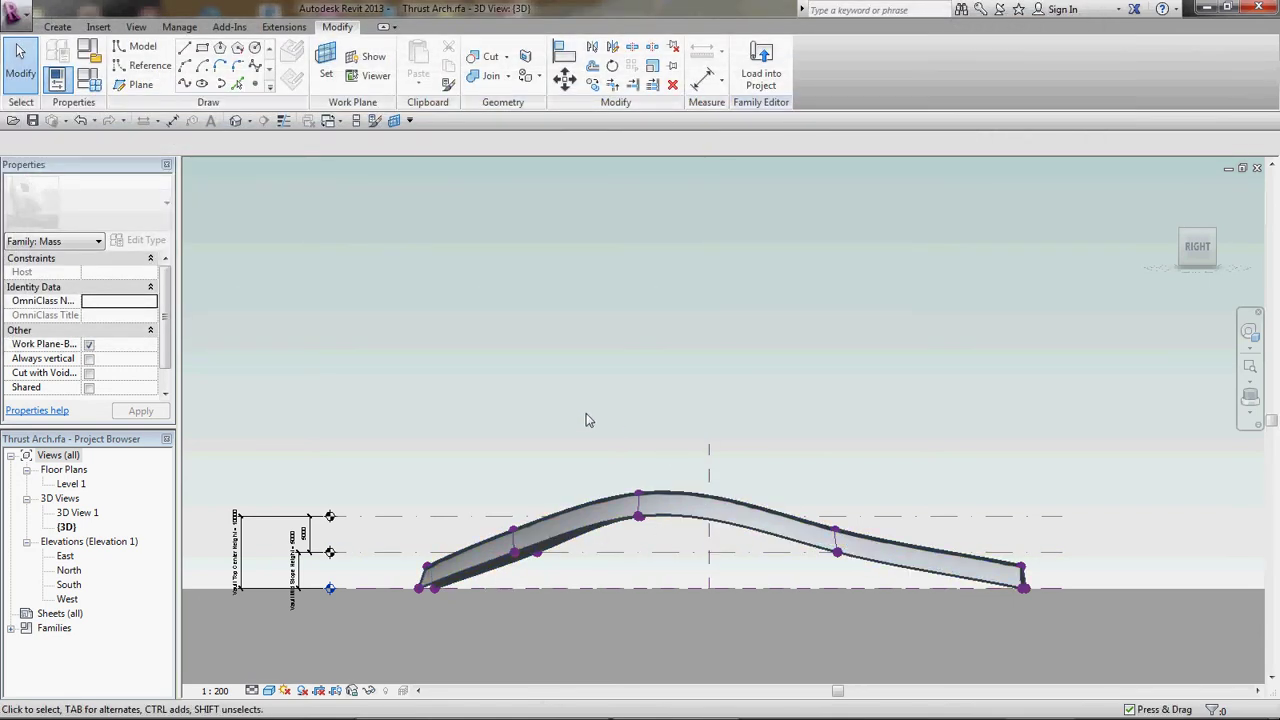
Set the Vault Mid Height parameter to 0, apply it and close the family types
left_click(89, 80)
left_click(323, 164)
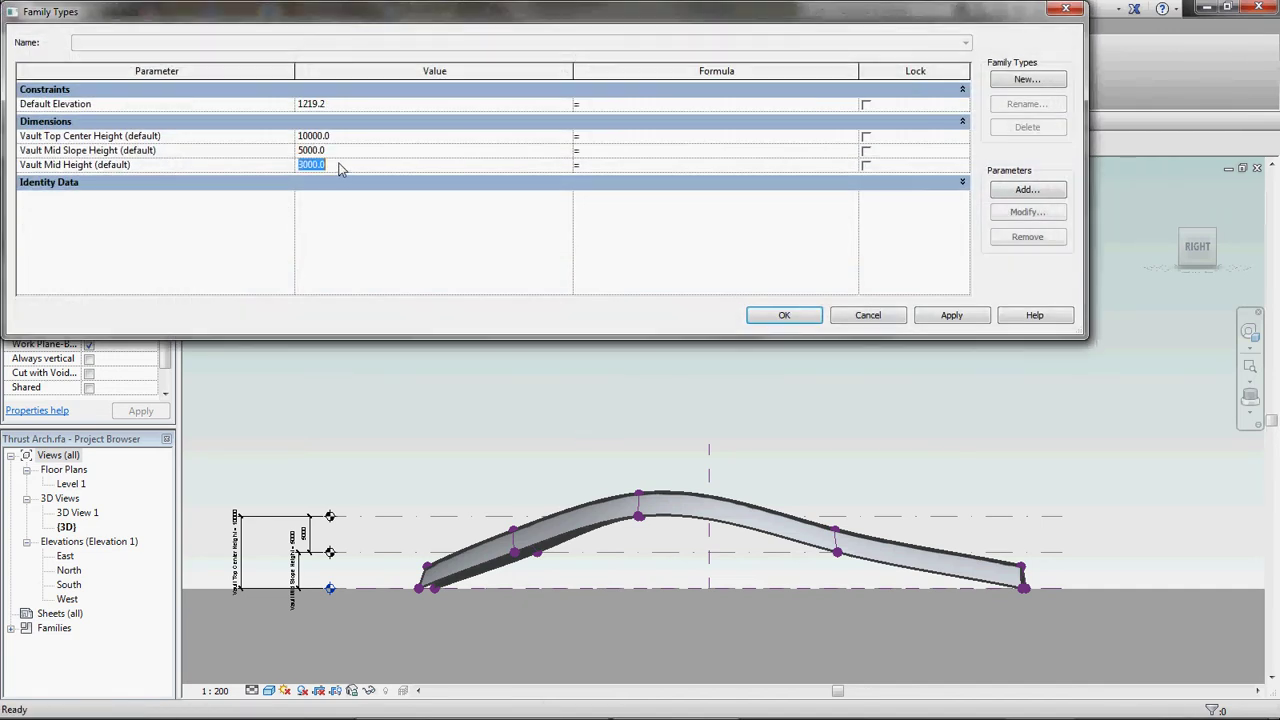
type("0")
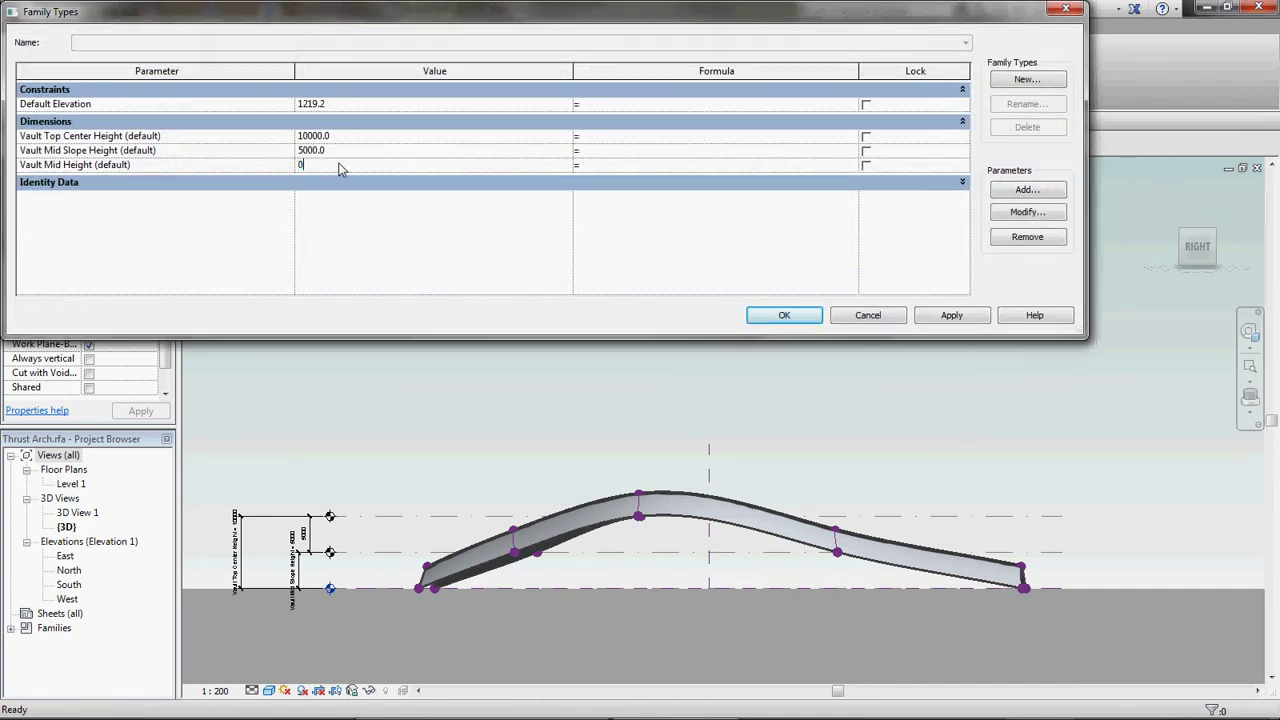
left_click(950, 315)
left_click(784, 315)
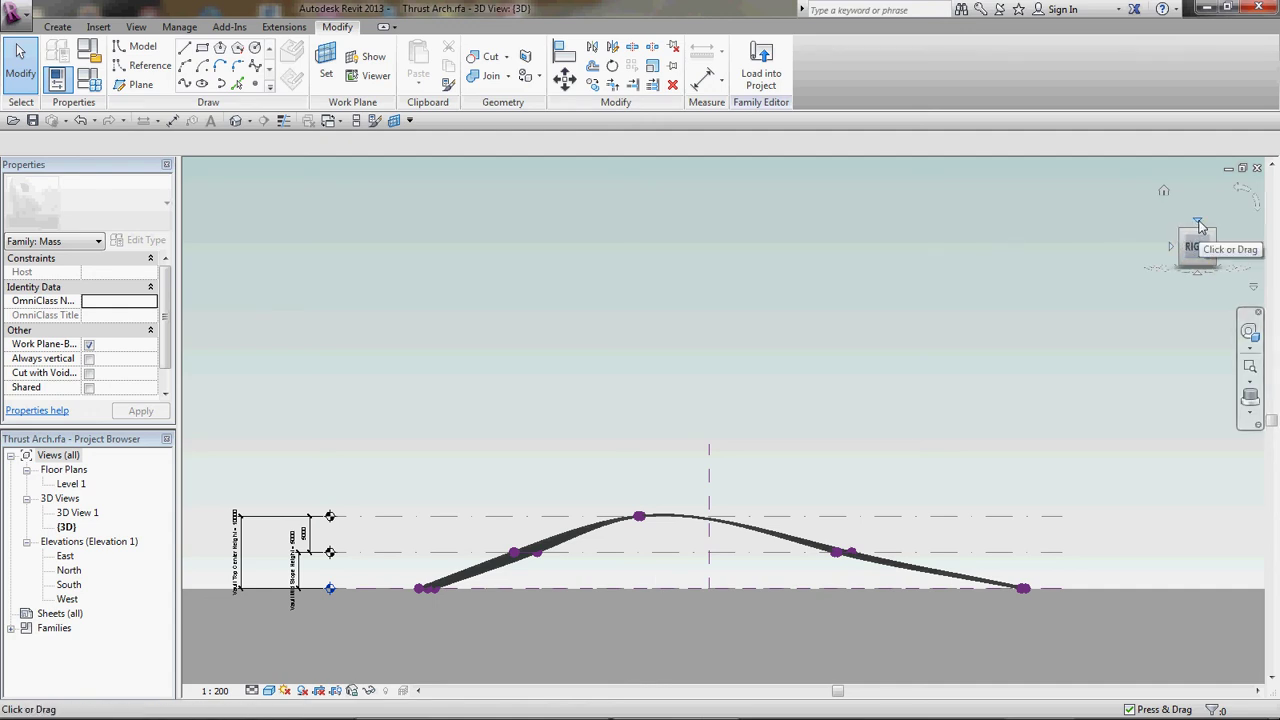
In the top view, copy the Center (Front/Back) reference plane into two parallel planes per side, spaced about 28700 and 19700 right, 28300 and 13300 left
left_click(1200, 226)
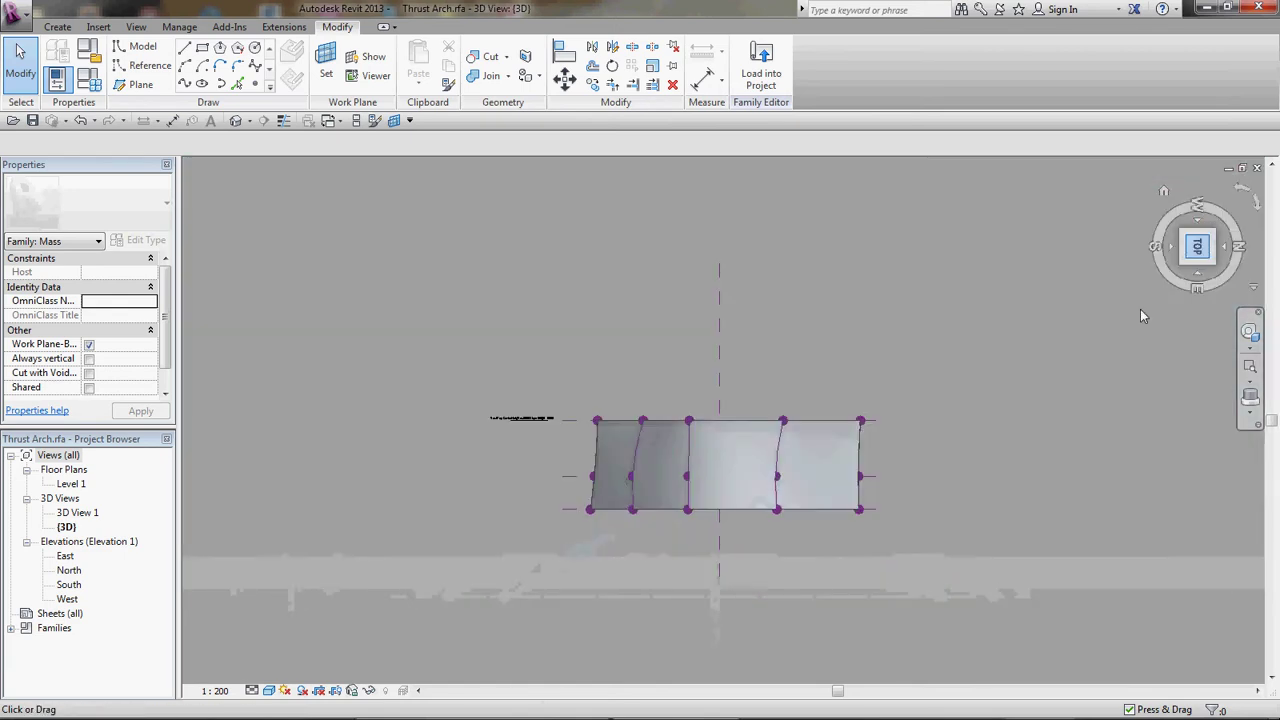
scroll(818, 474, "up", 2)
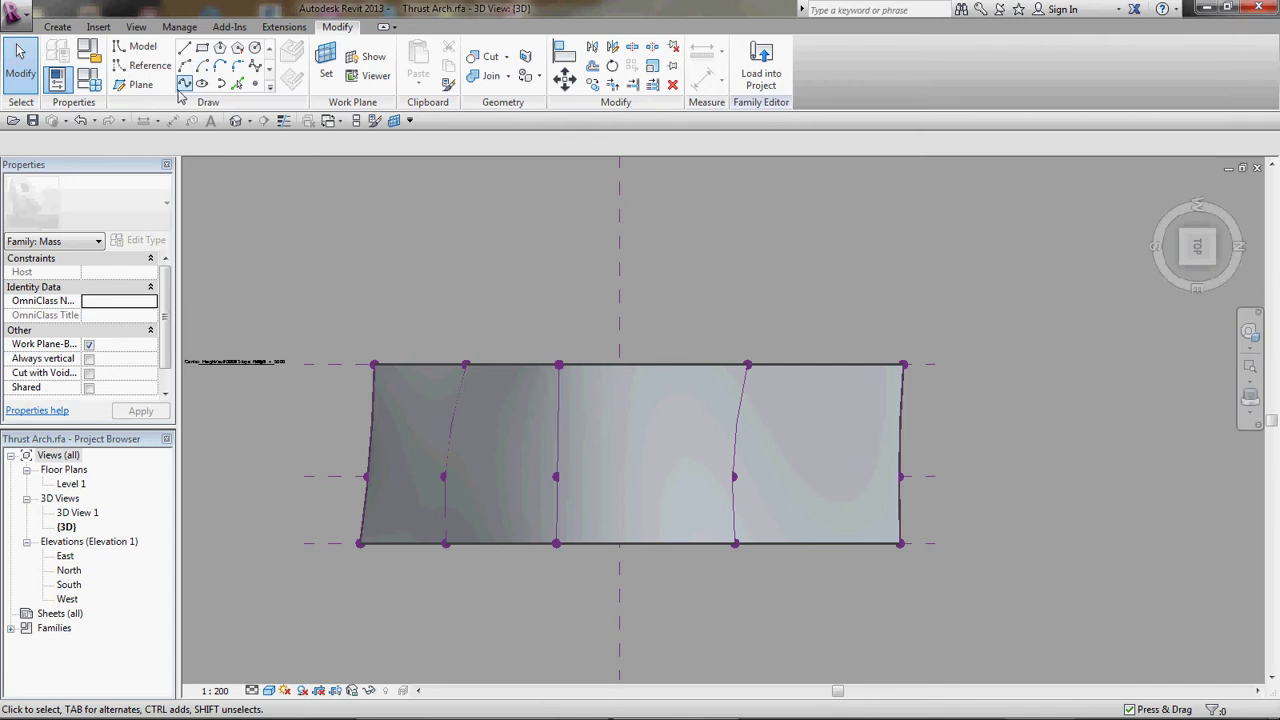
left_click(621, 305)
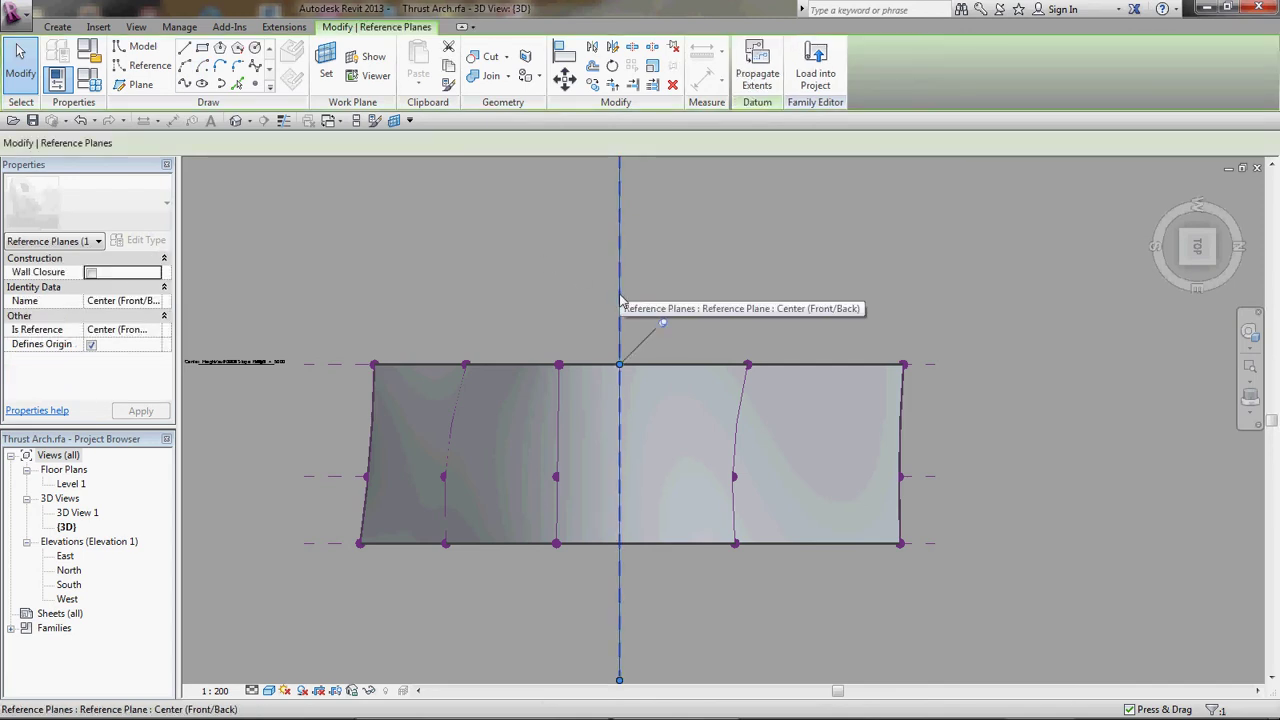
left_click_drag(623, 305, 808, 309, "ctrl")
left_click(620, 289)
left_click_drag(620, 290, 351, 324, "ctrl")
left_click(806, 290)
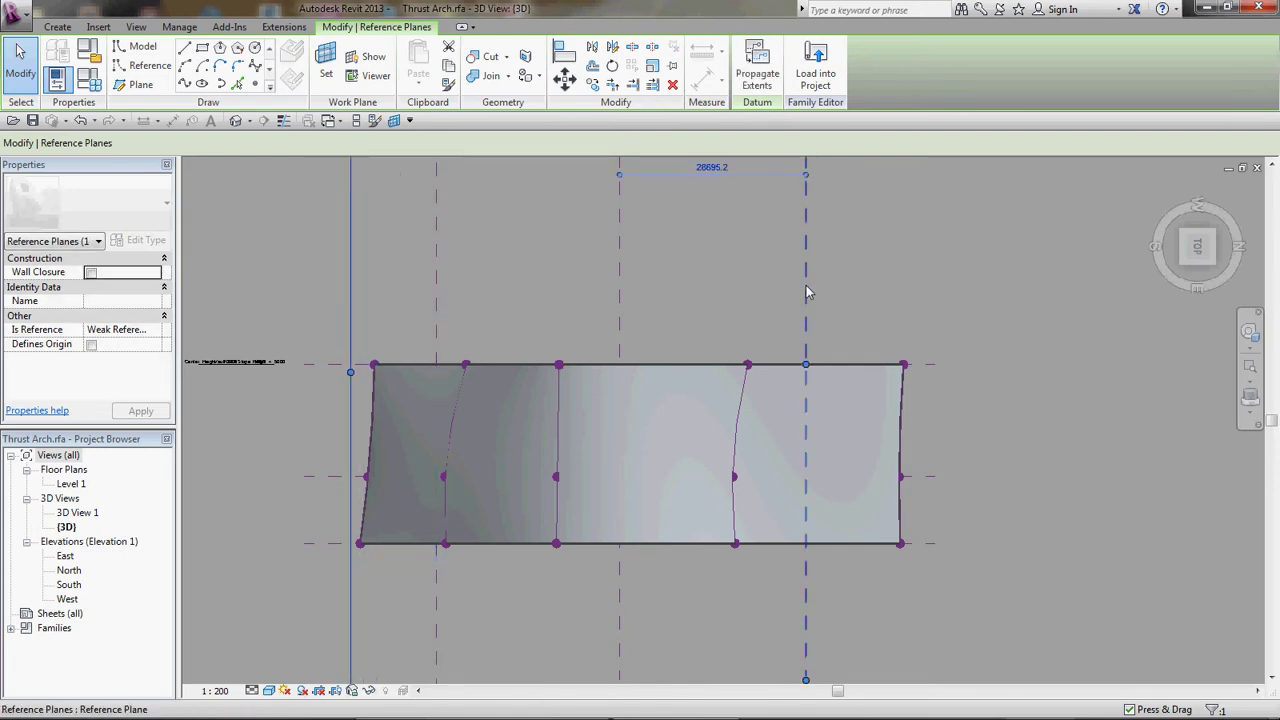
left_click_drag(806, 293, 932, 304, "ctrl")
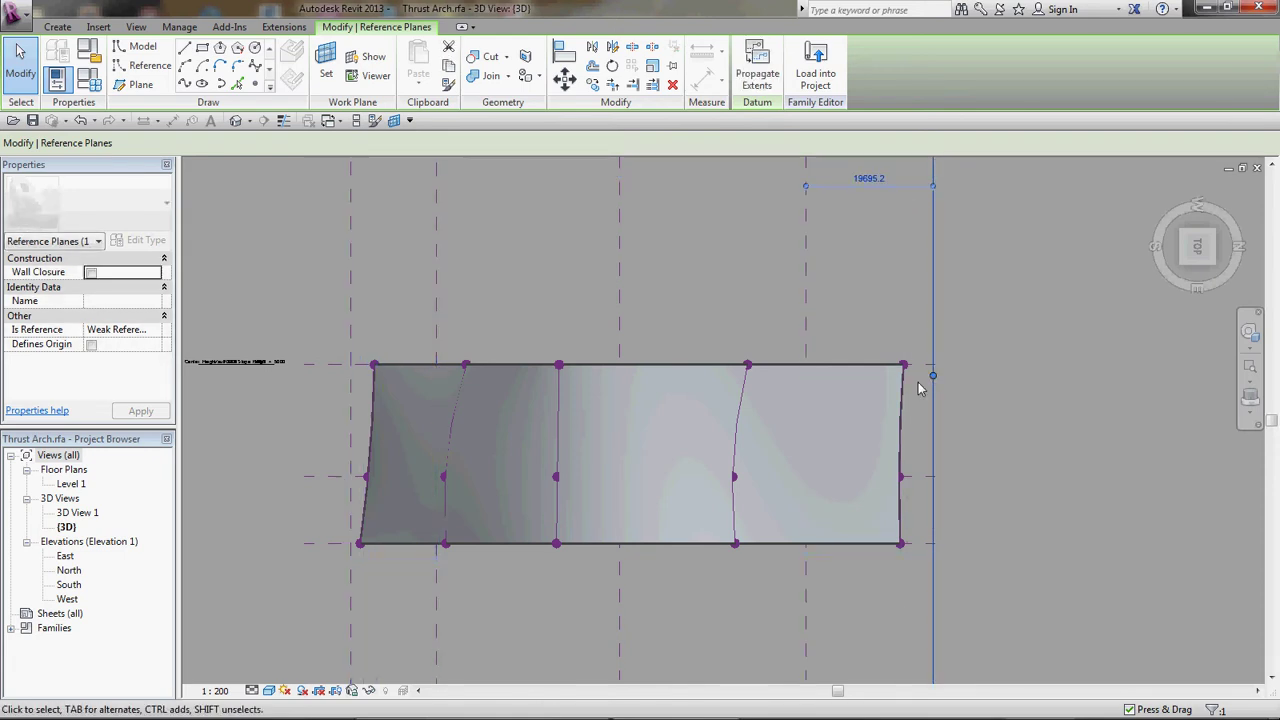
left_click(565, 55)
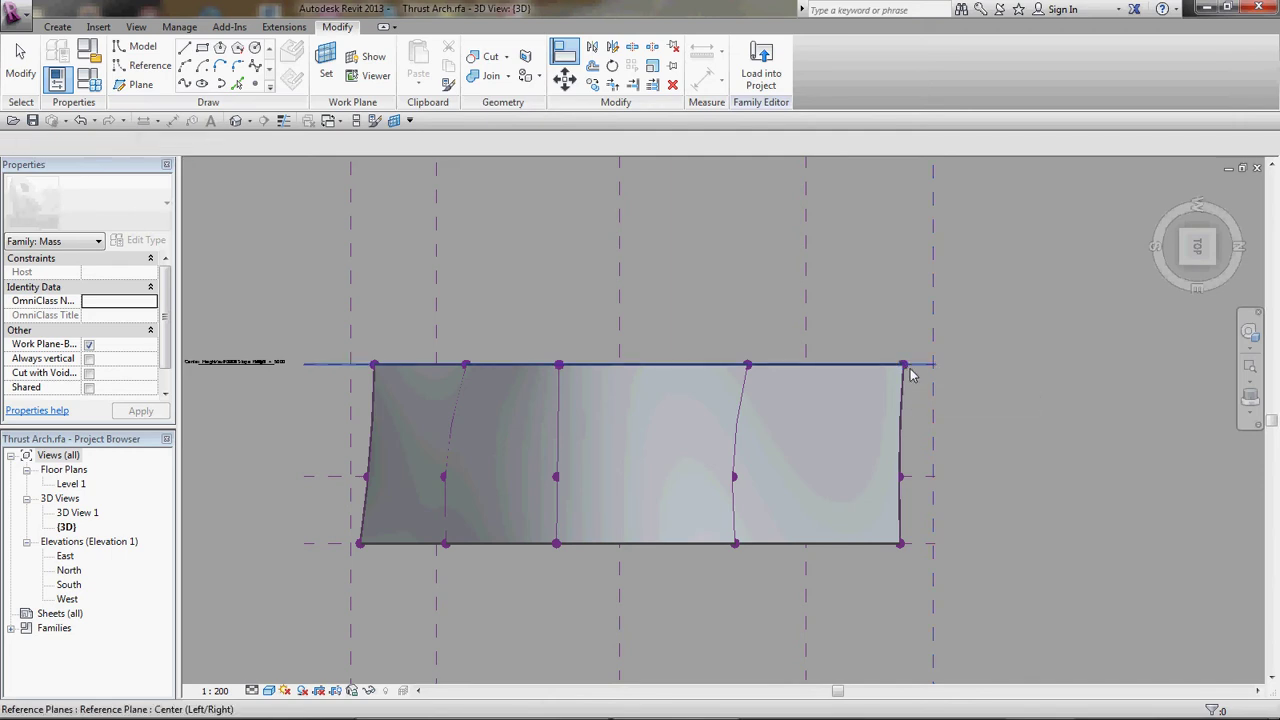
key("Escape")
key("Escape")
Move the three Level 1 reference points at the vault's right end onto the outermost right reference plane
scroll(963, 373, "up", 3)
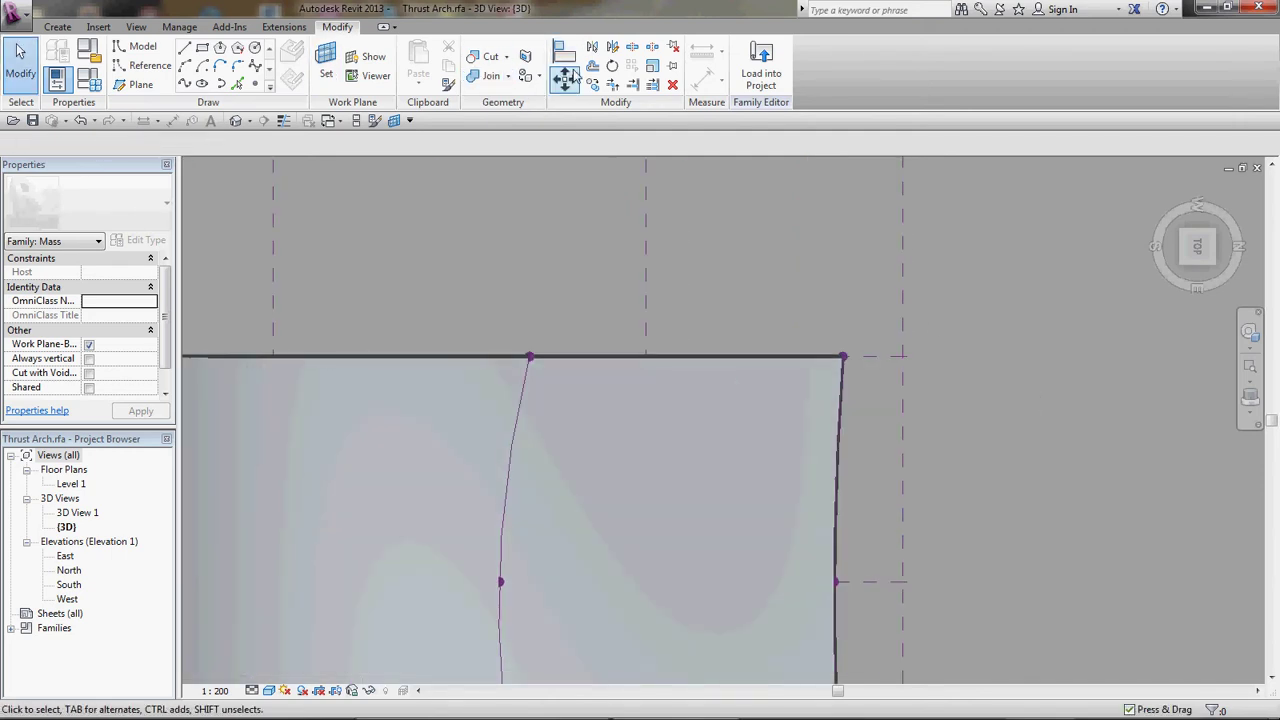
left_click_drag(868, 390, 936, 362)
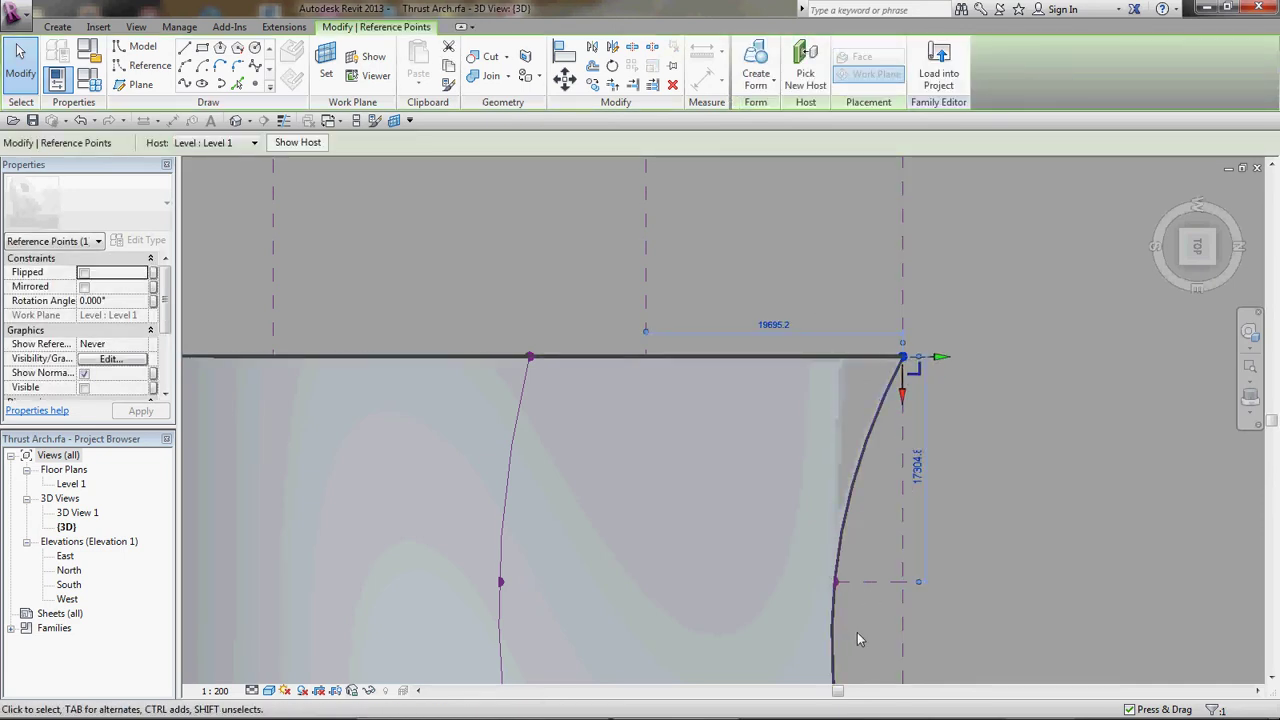
left_click(851, 602)
key("Tab")
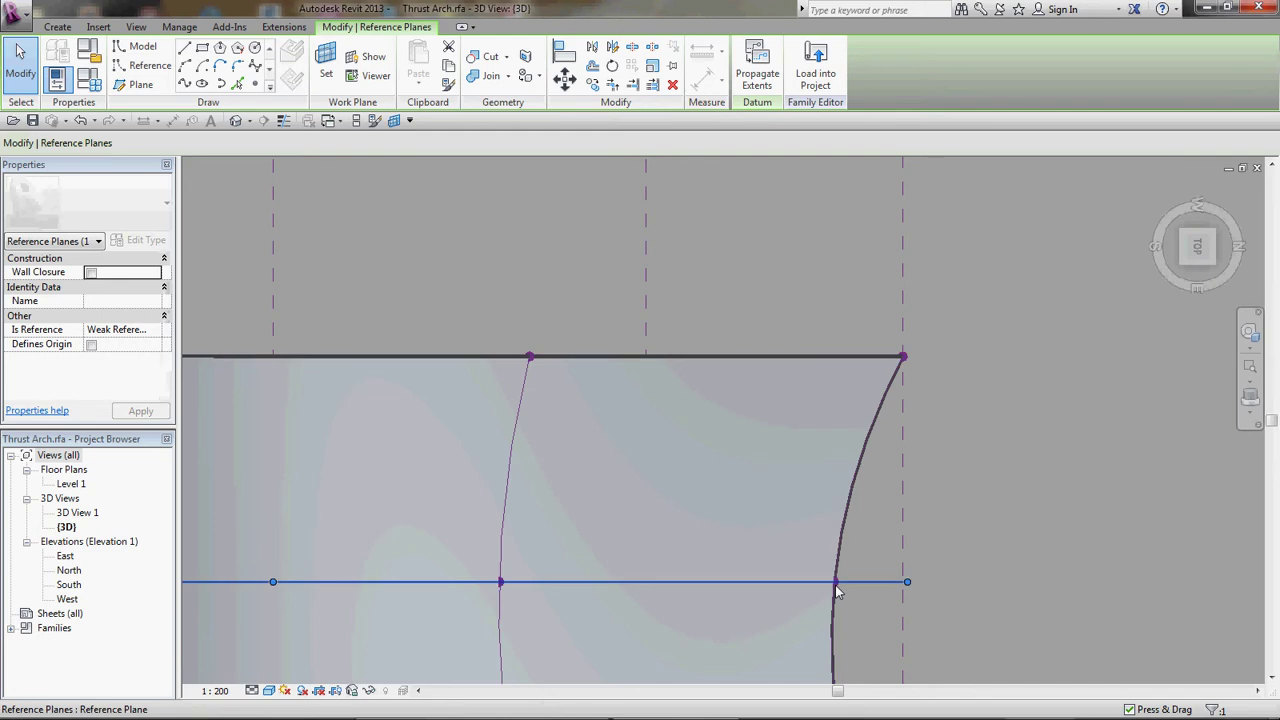
key("Tab")
key("Tab")
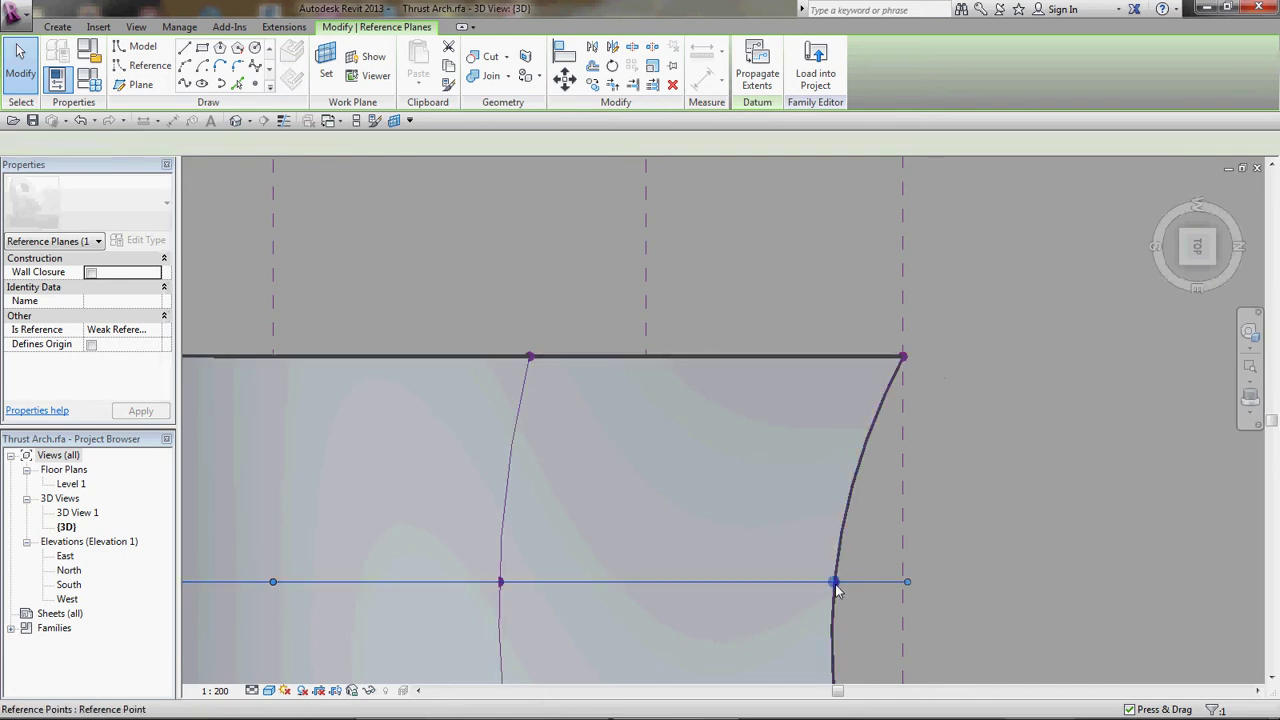
left_click(836, 584)
left_click_drag(871, 584, 937, 586)
scroll(894, 480, "down", 4)
scroll(907, 559, "up", 4)
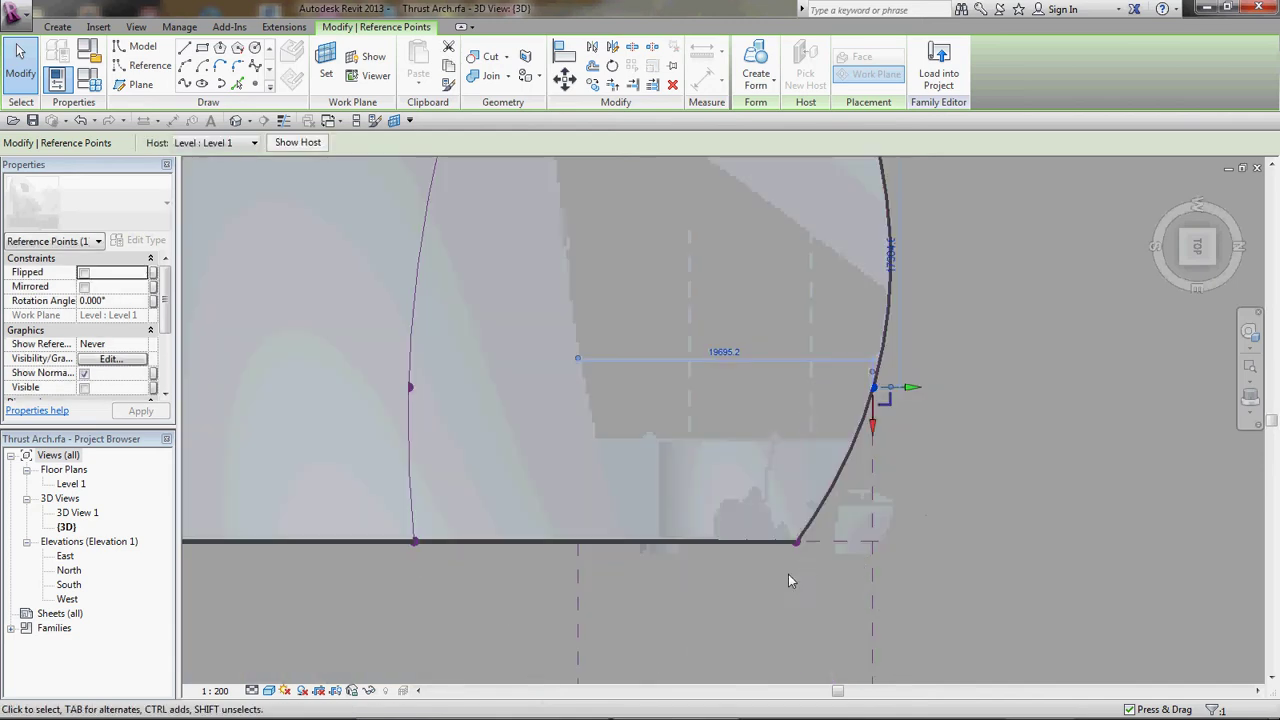
left_click_drag(771, 569, 915, 542)
scroll(917, 547, "down", 5)
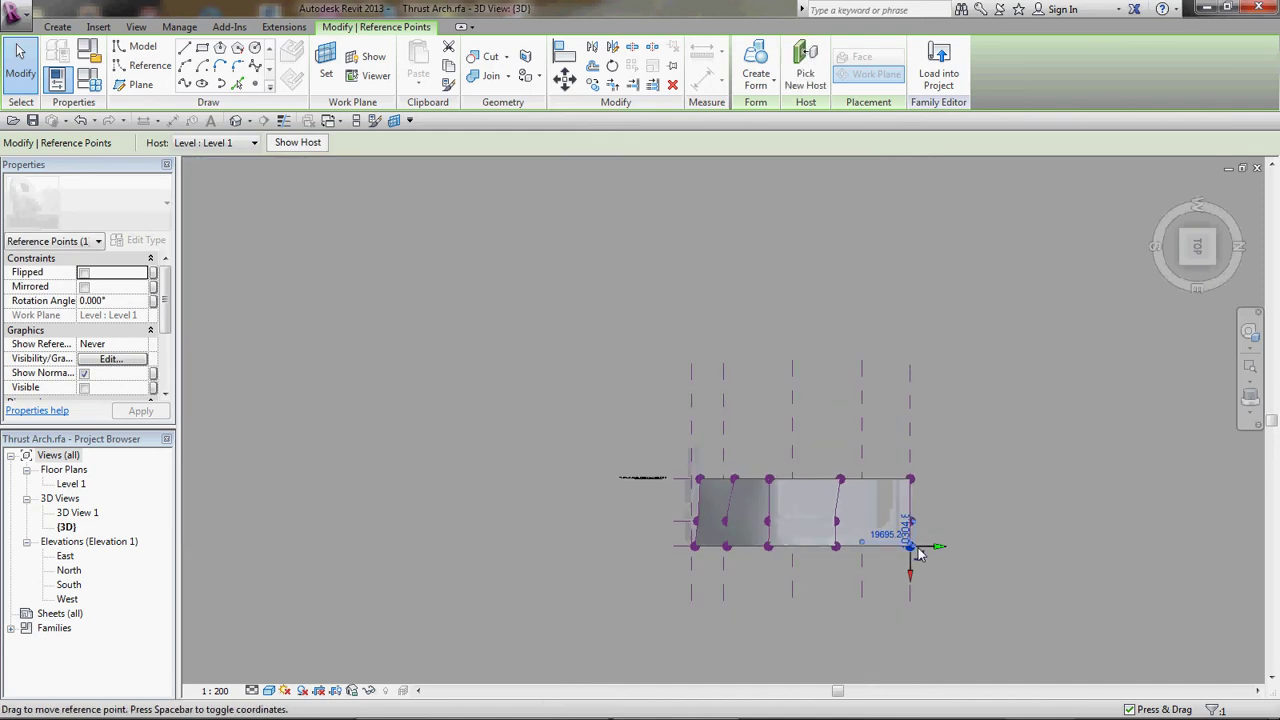
Move the three Level 1 reference points at the vault's left end onto the outermost left reference plane
scroll(716, 557, "up", 3)
scroll(690, 420, "up", 3)
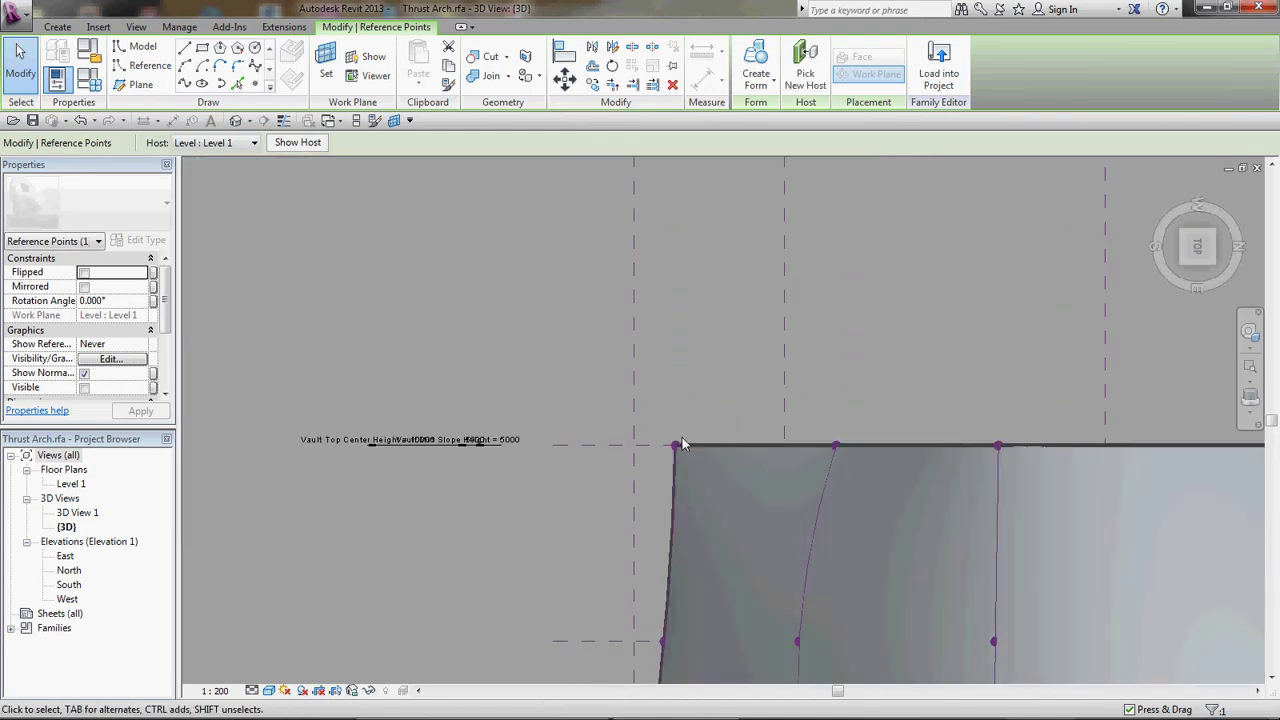
left_click_drag(676, 452, 640, 447)
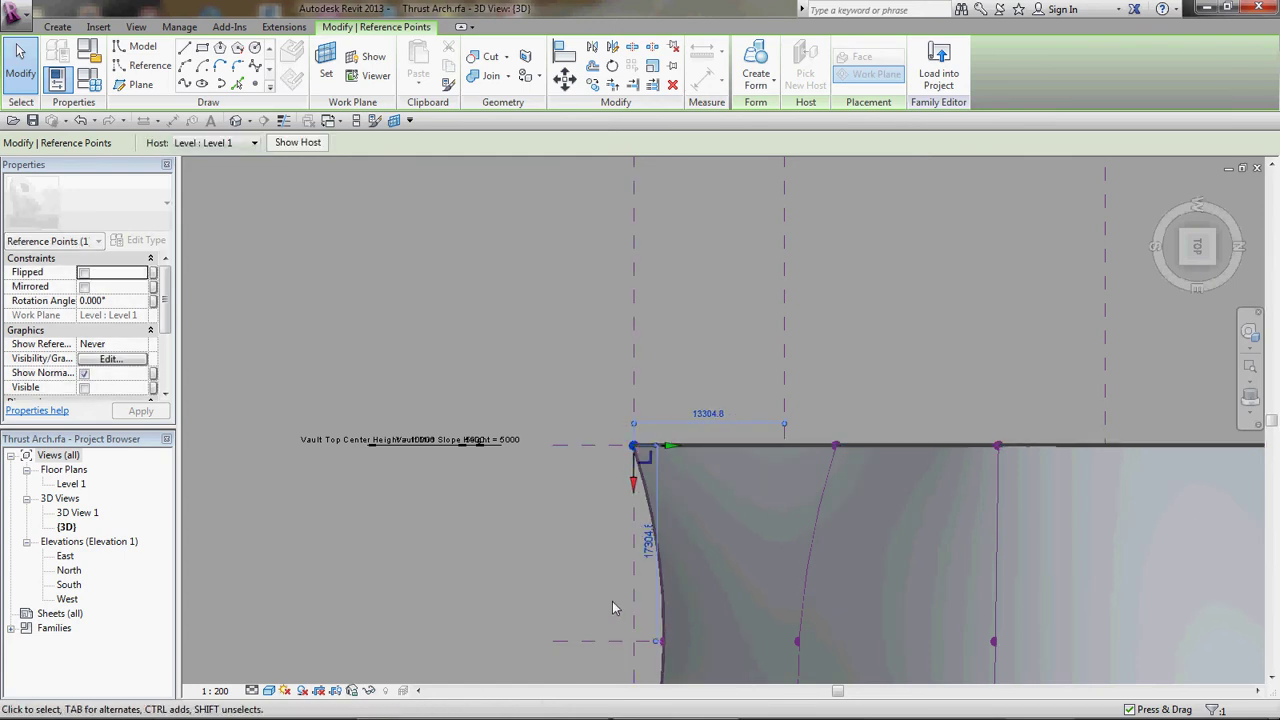
left_click_drag(612, 601, 670, 641)
scroll(634, 286, "down", 1)
scroll(709, 581, "down", 1)
scroll(740, 640, "up", 2)
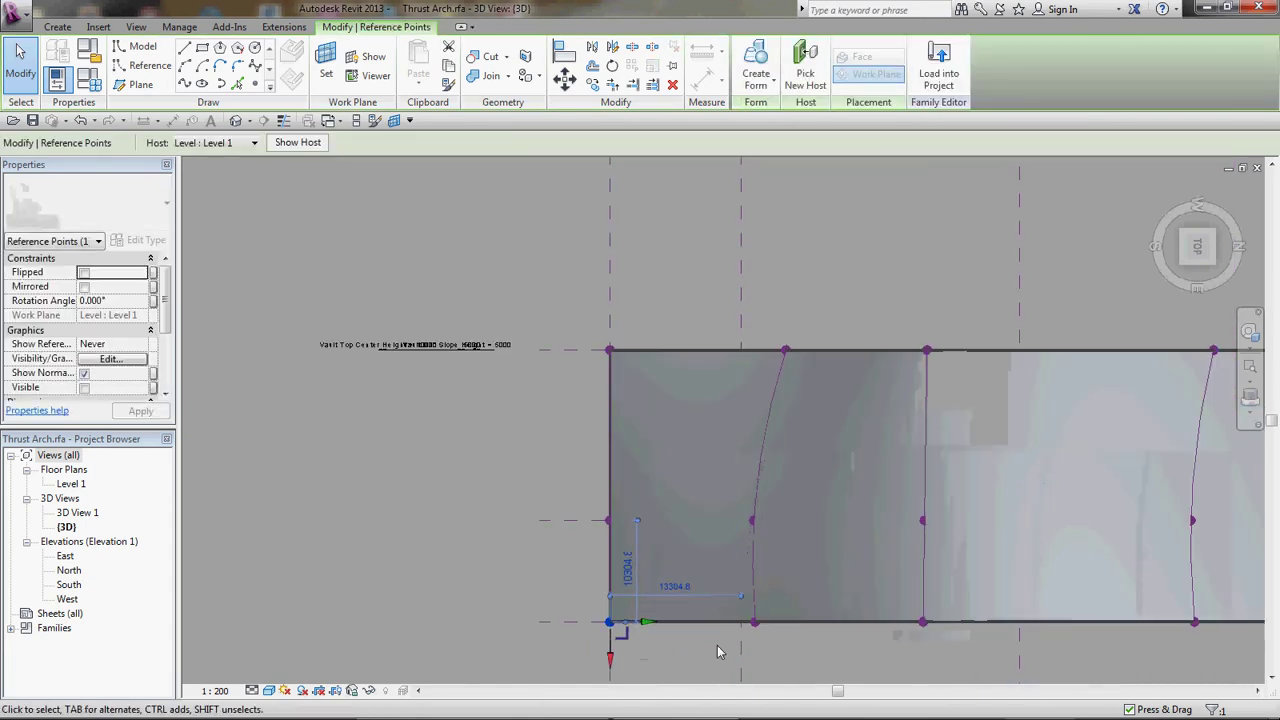
Move the three Level 2 reference points of the left mid-slope profile onto the inner left reference plane and deselect them
left_click(755, 622)
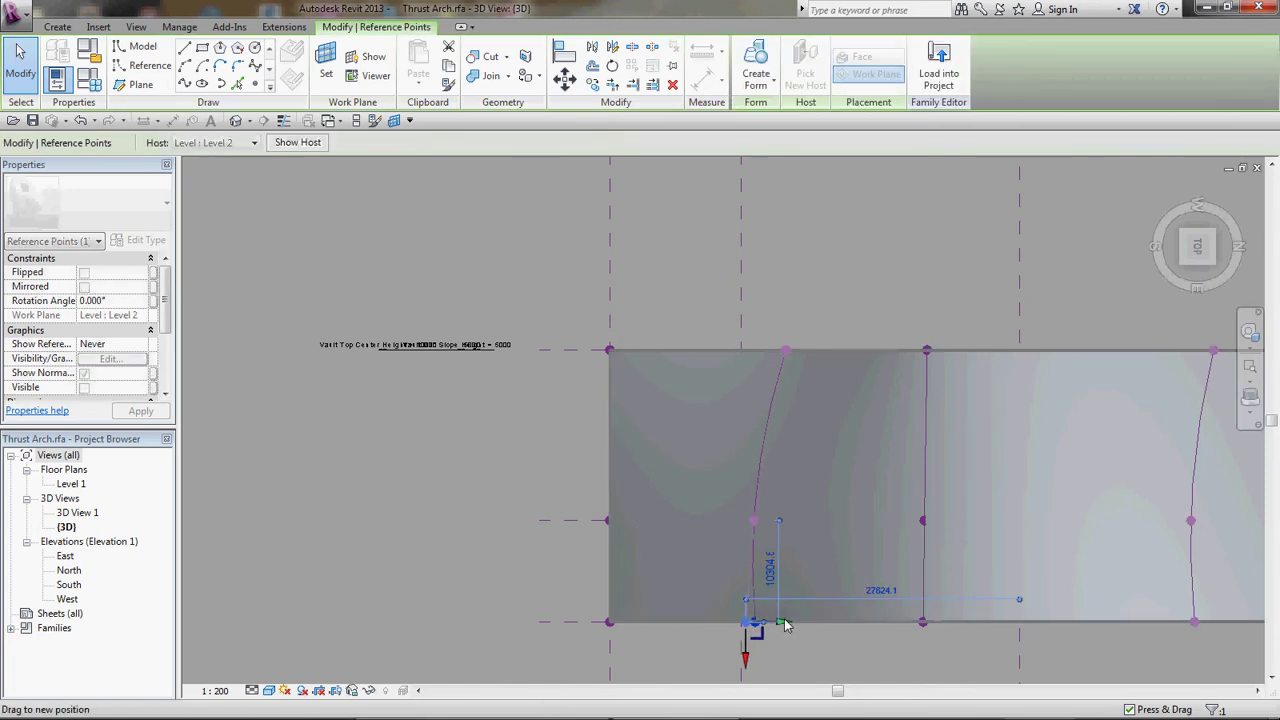
left_click_drag(786, 625, 741, 622)
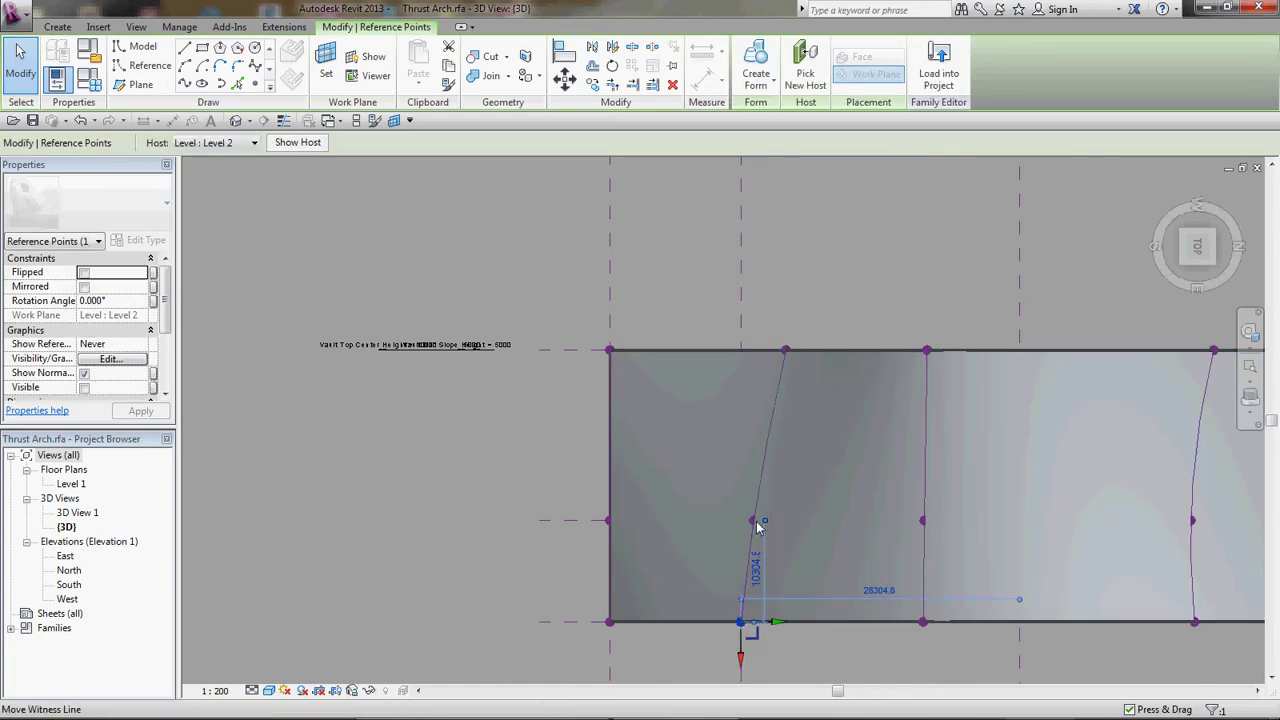
left_click_drag(757, 525, 782, 430)
left_click(786, 350)
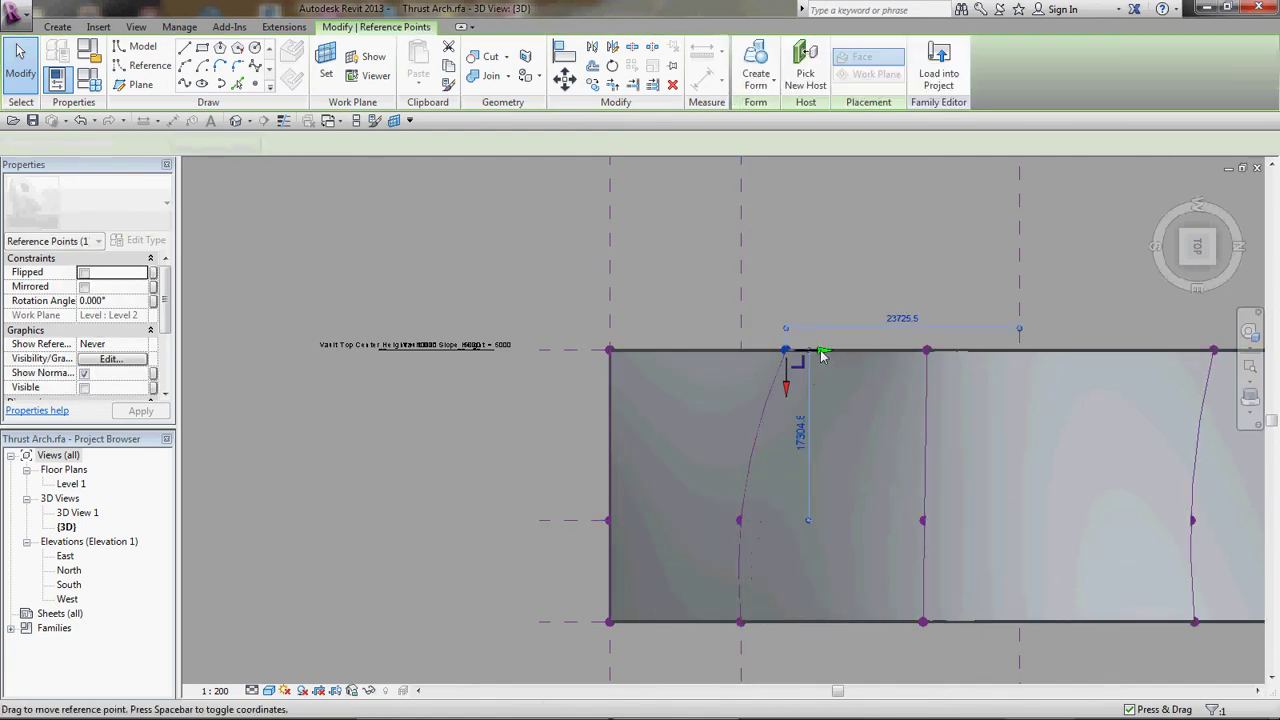
left_click_drag(815, 355, 749, 357)
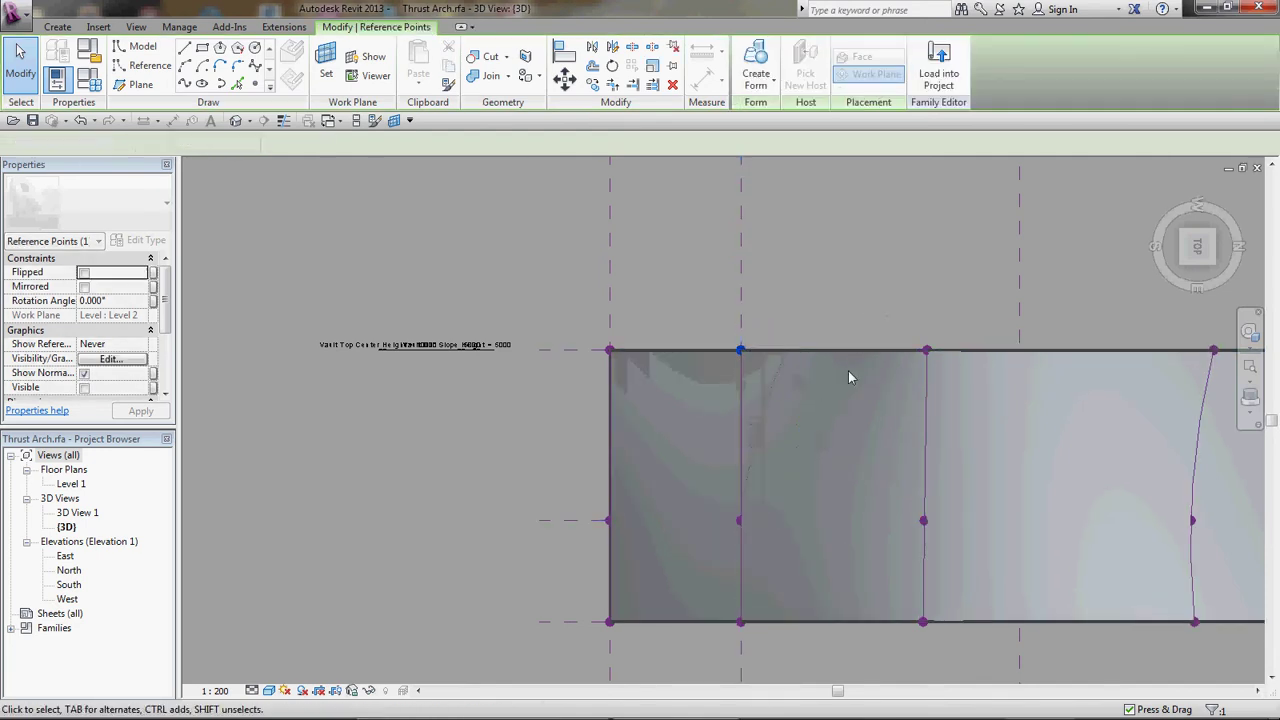
key("Escape")
Return to an isometric view and delete the vault's form element, keeping its reference lines and points
left_click(1183, 262)
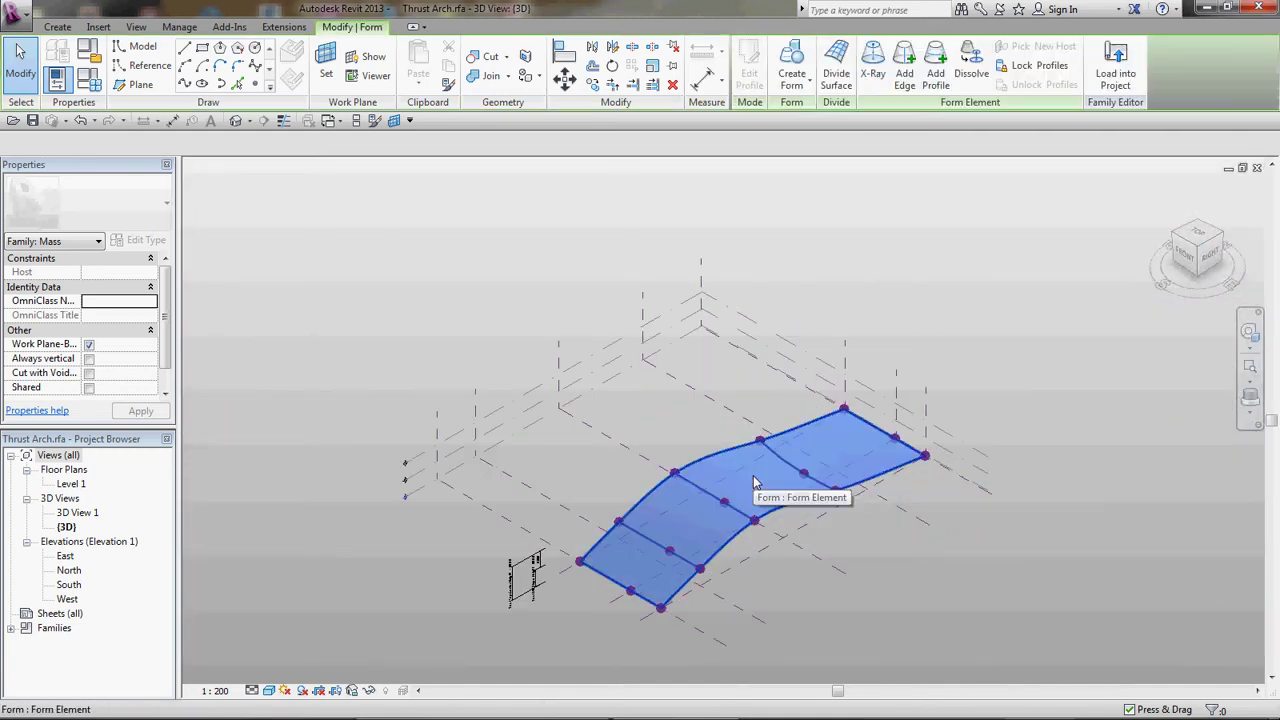
left_click(755, 483)
key("Delete")
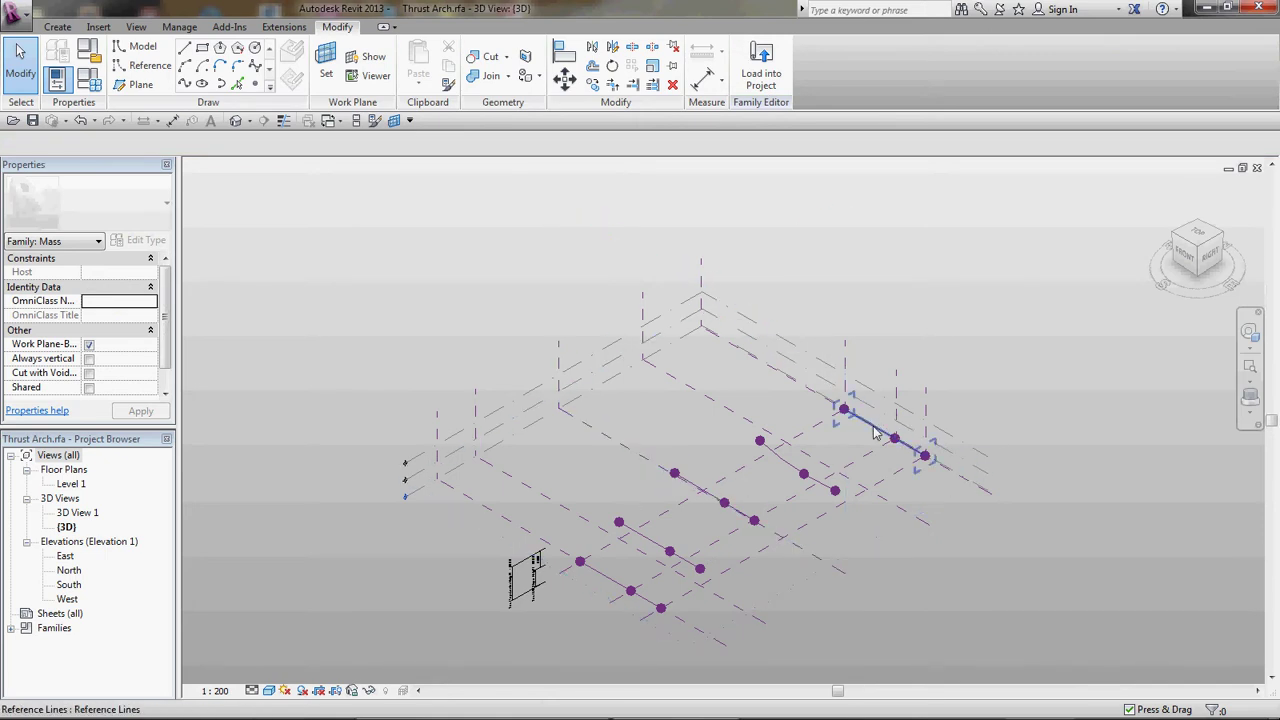
Try to create a form from the five reference lines, and undo the deletion of the previous vault form
left_click(782, 463)
left_click(700, 487, "ctrl")
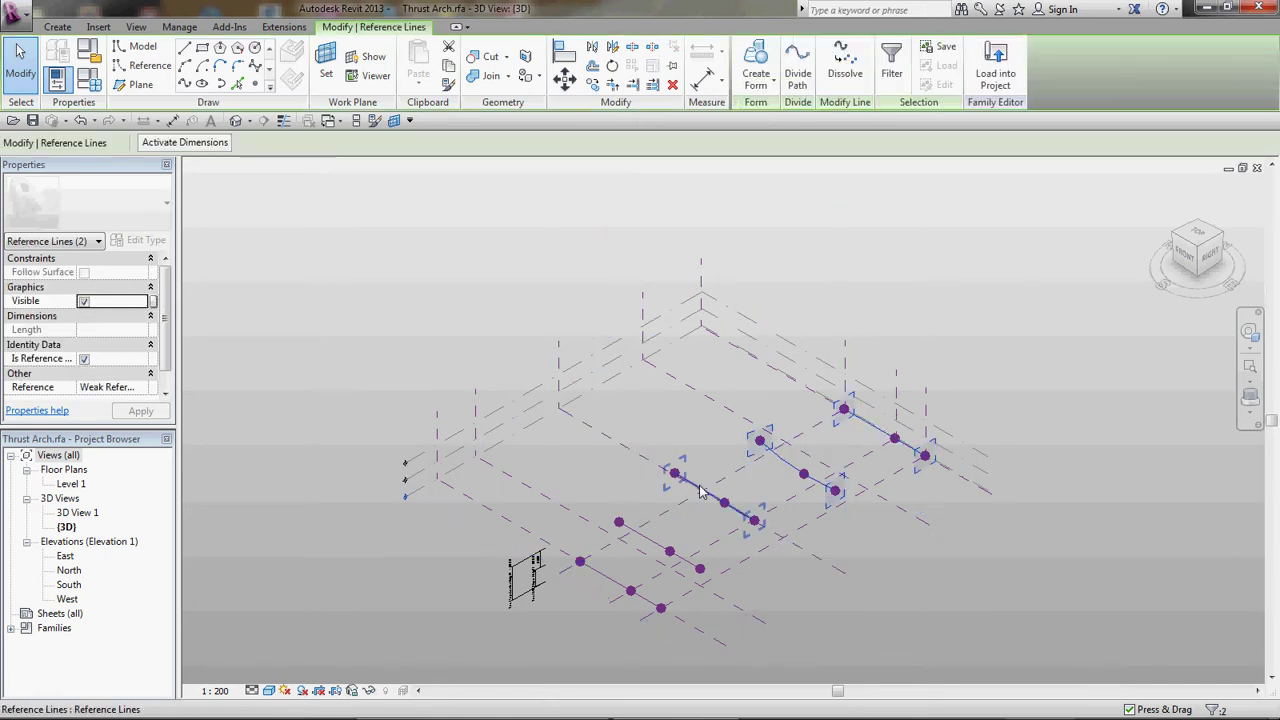
left_click(652, 545, "ctrl")
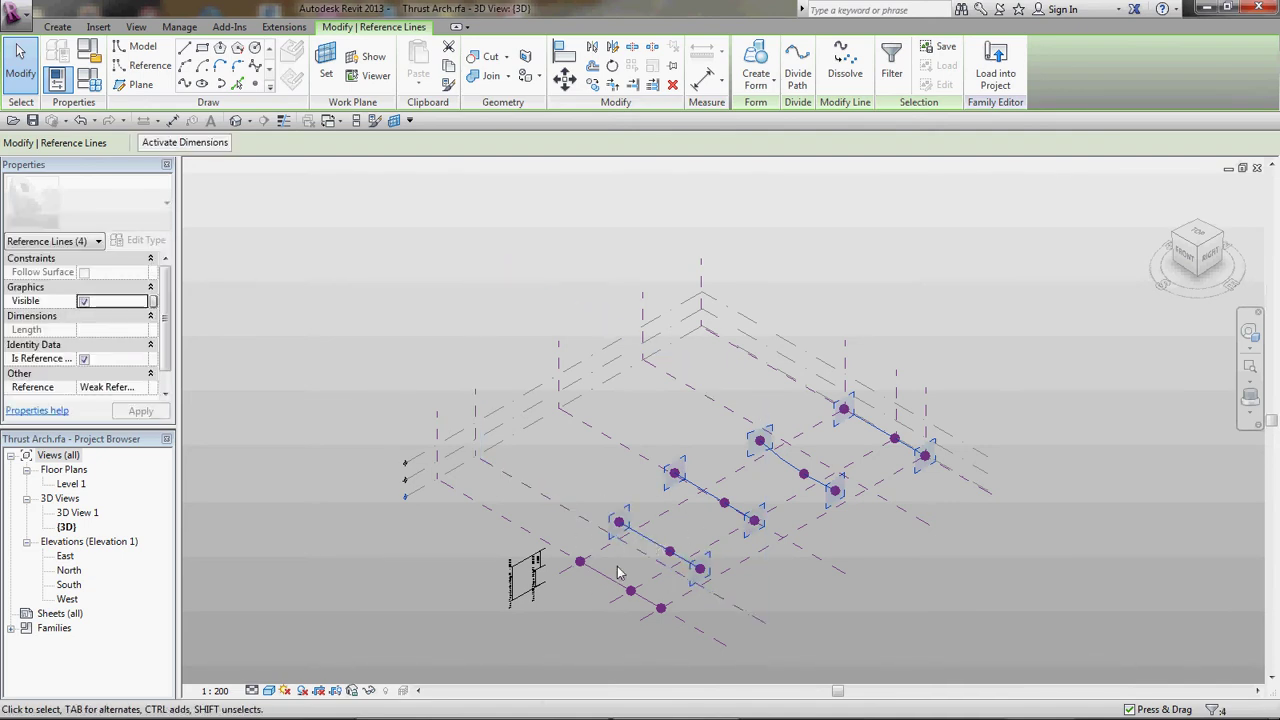
left_click(623, 589, "ctrl")
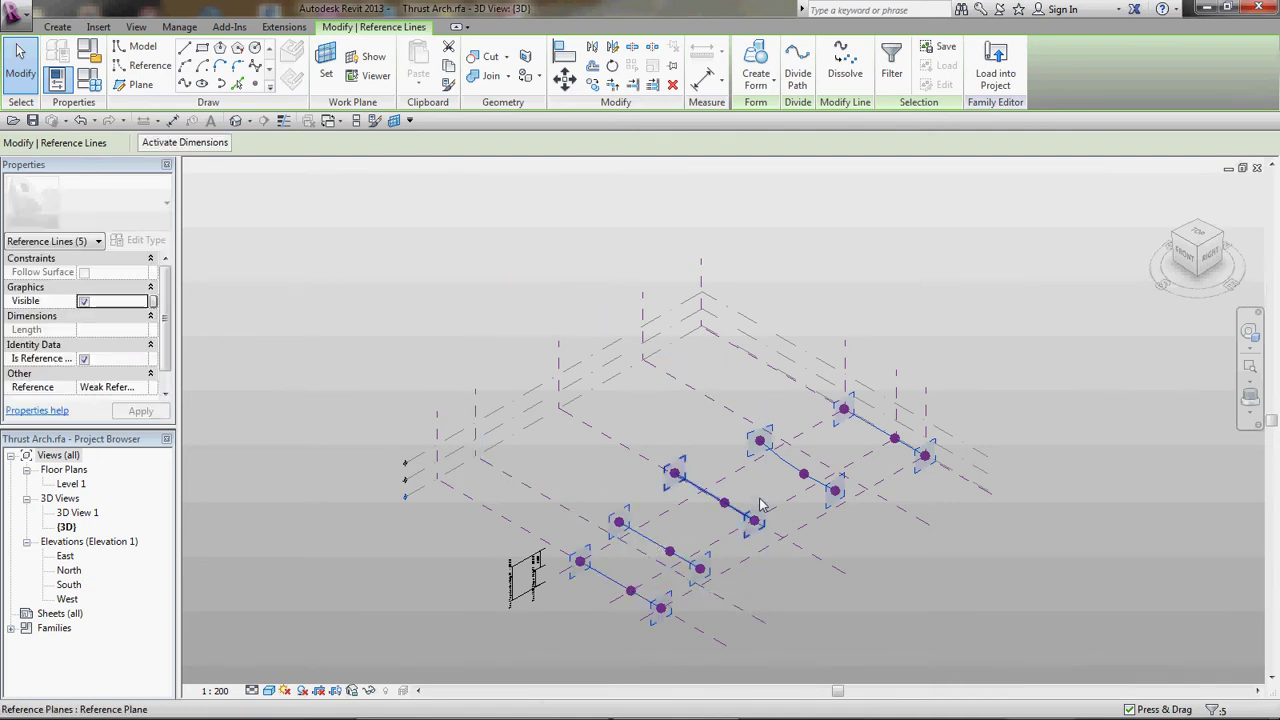
left_click(760, 72)
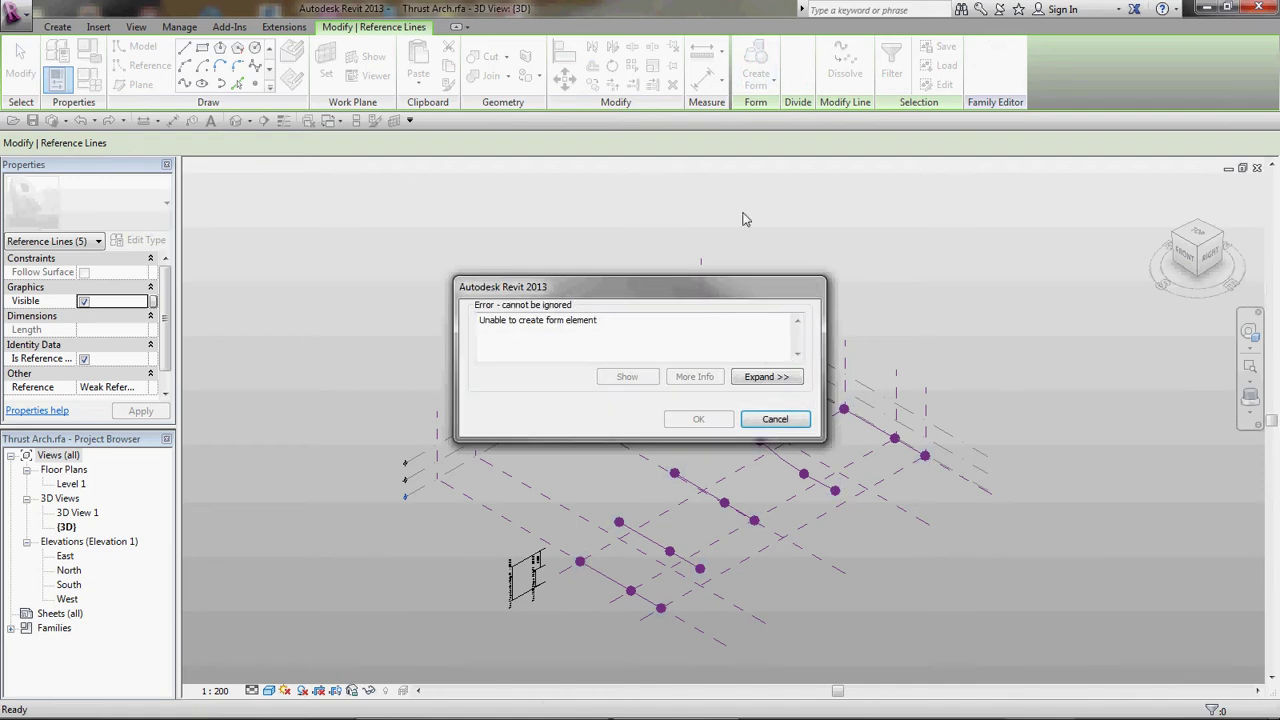
left_click(773, 419)
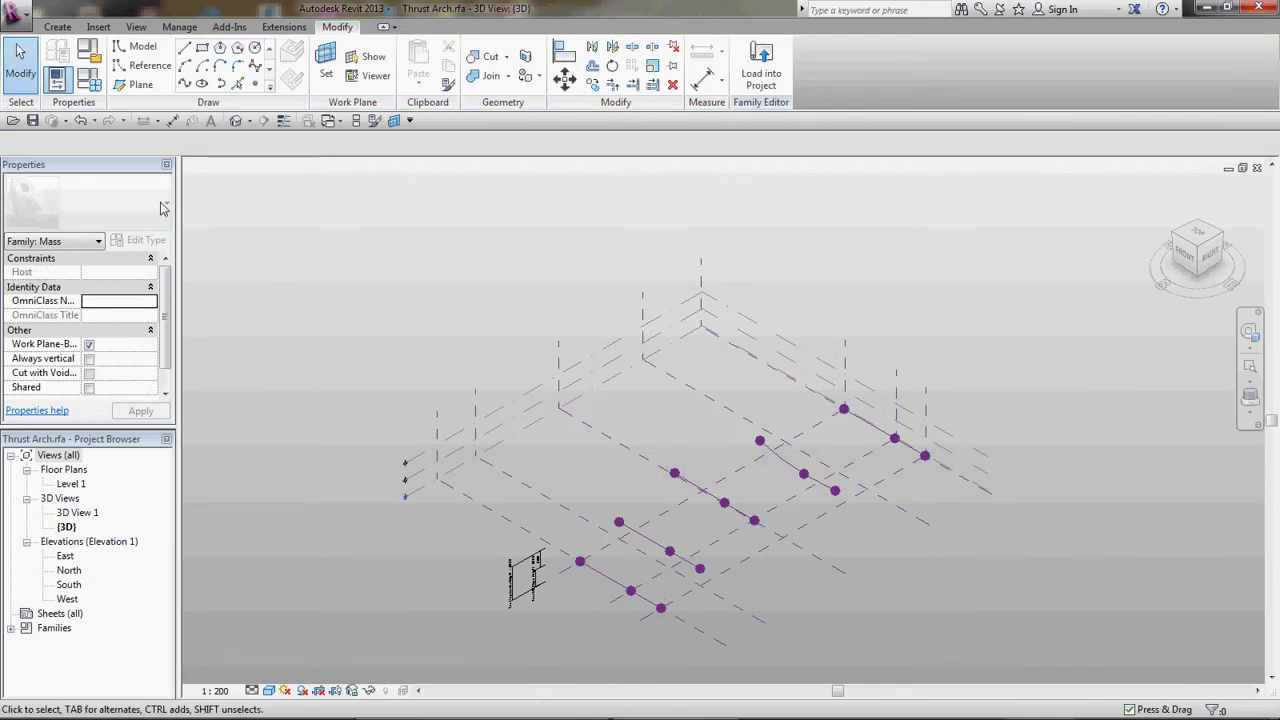
left_click(80, 121)
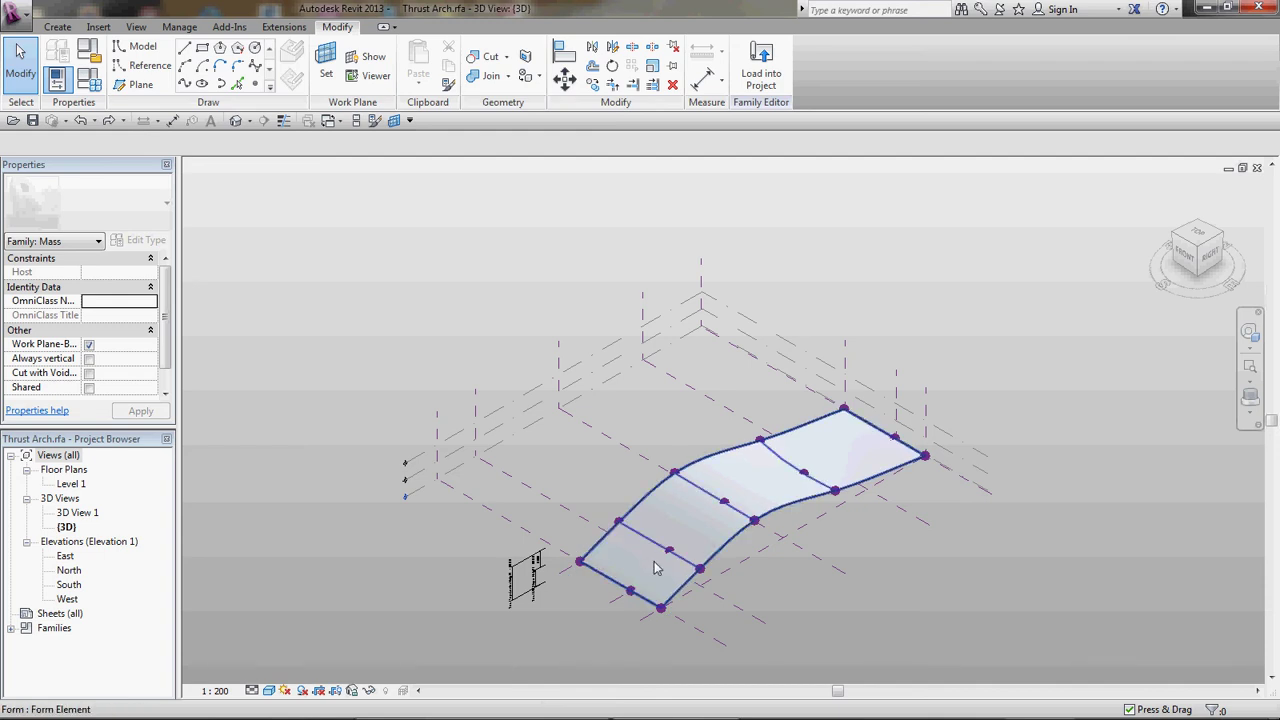
Increase the Vault Mid Height family parameter so the profiles arch upward, and delete the vault's form element
left_click(90, 82)
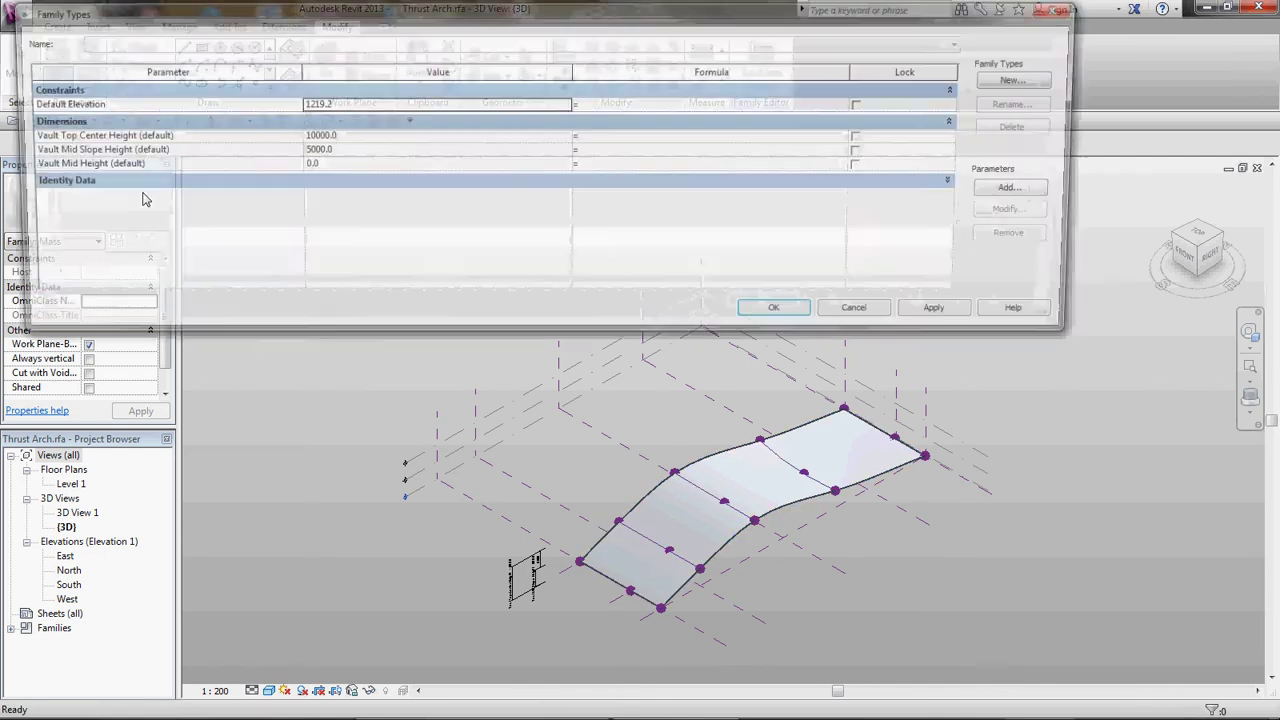
left_click(348, 166)
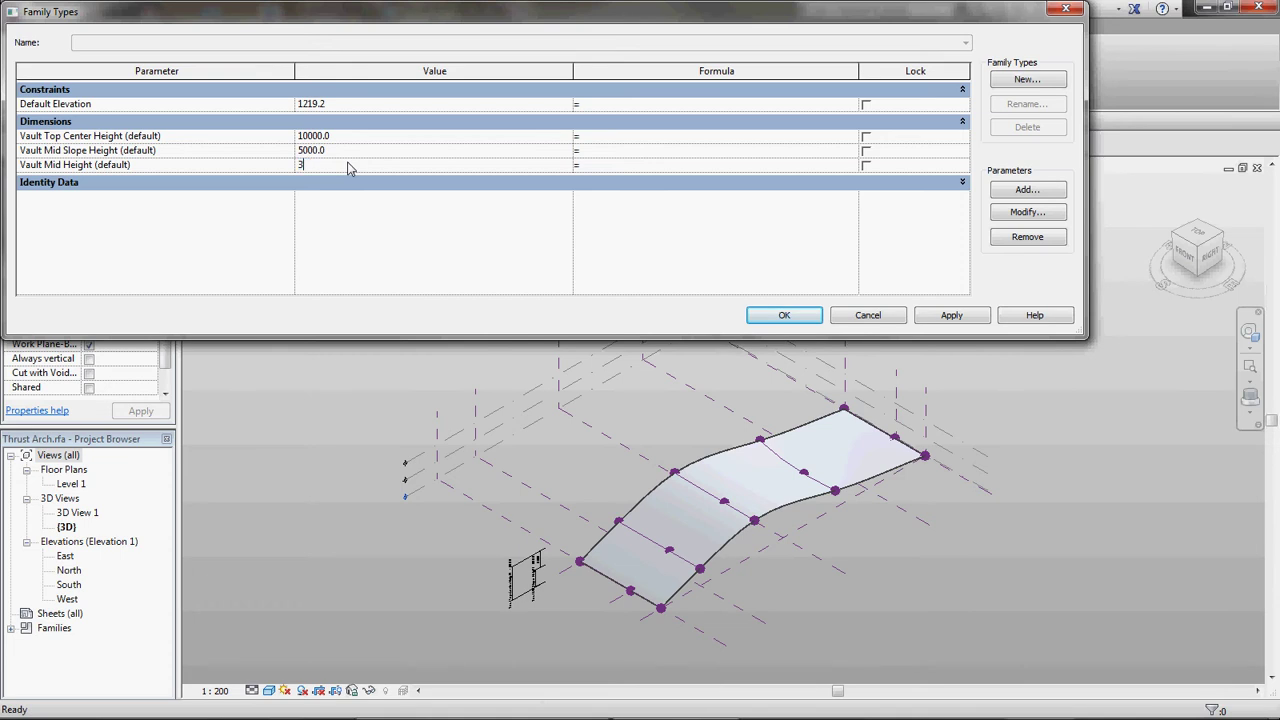
left_click(784, 316)
left_click(755, 484)
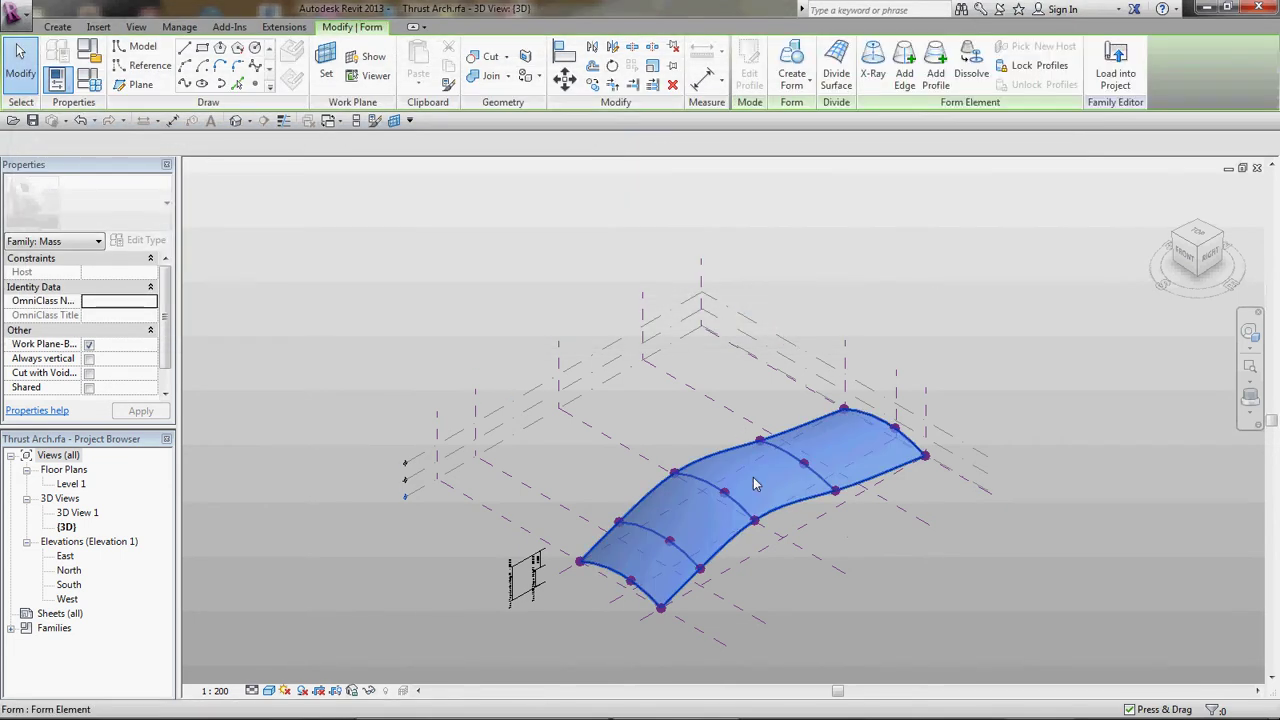
key("Delete")
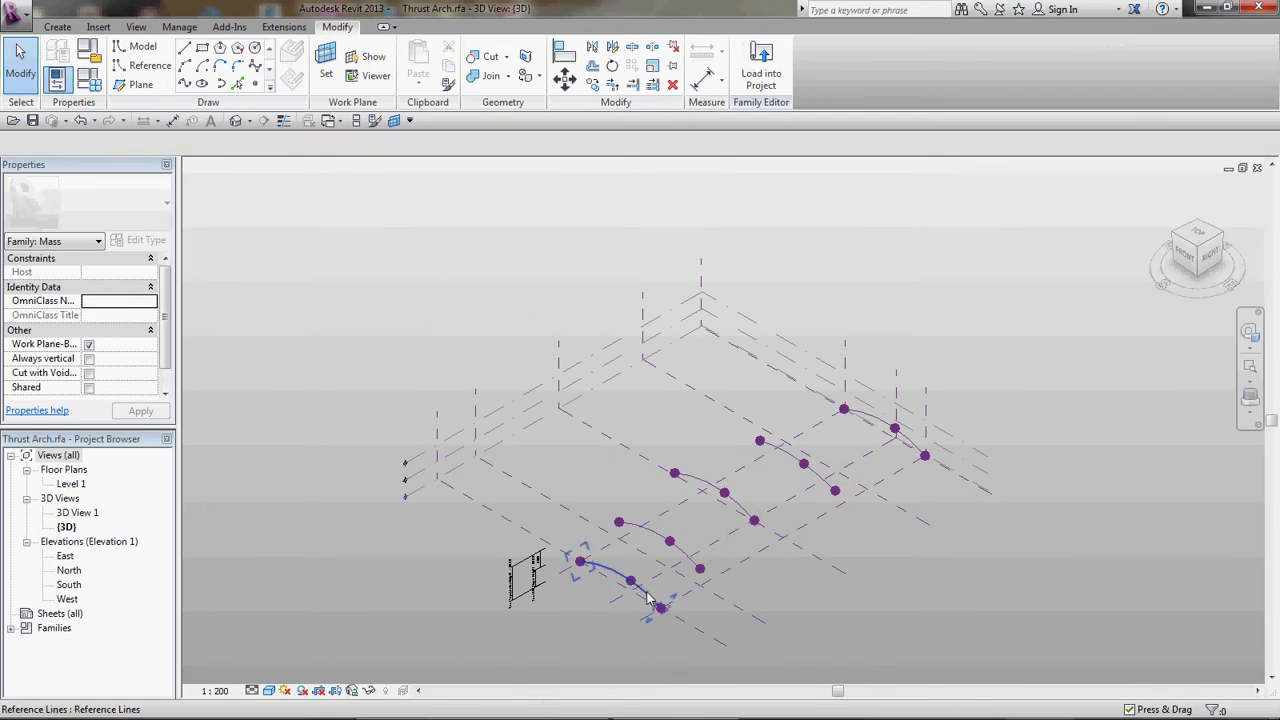
Create a form from the five arched reference lines
left_click(648, 598)
left_click(738, 503, "ctrl")
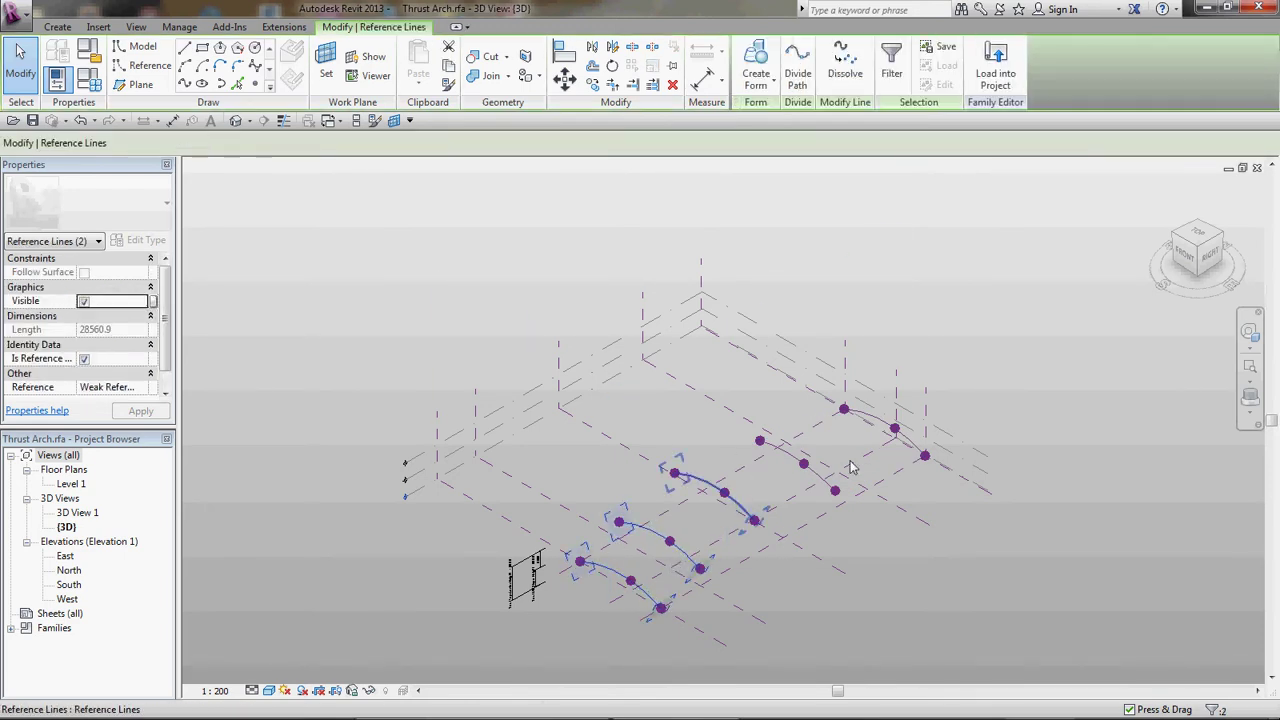
left_click(823, 477, "ctrl")
left_click(910, 441, "ctrl")
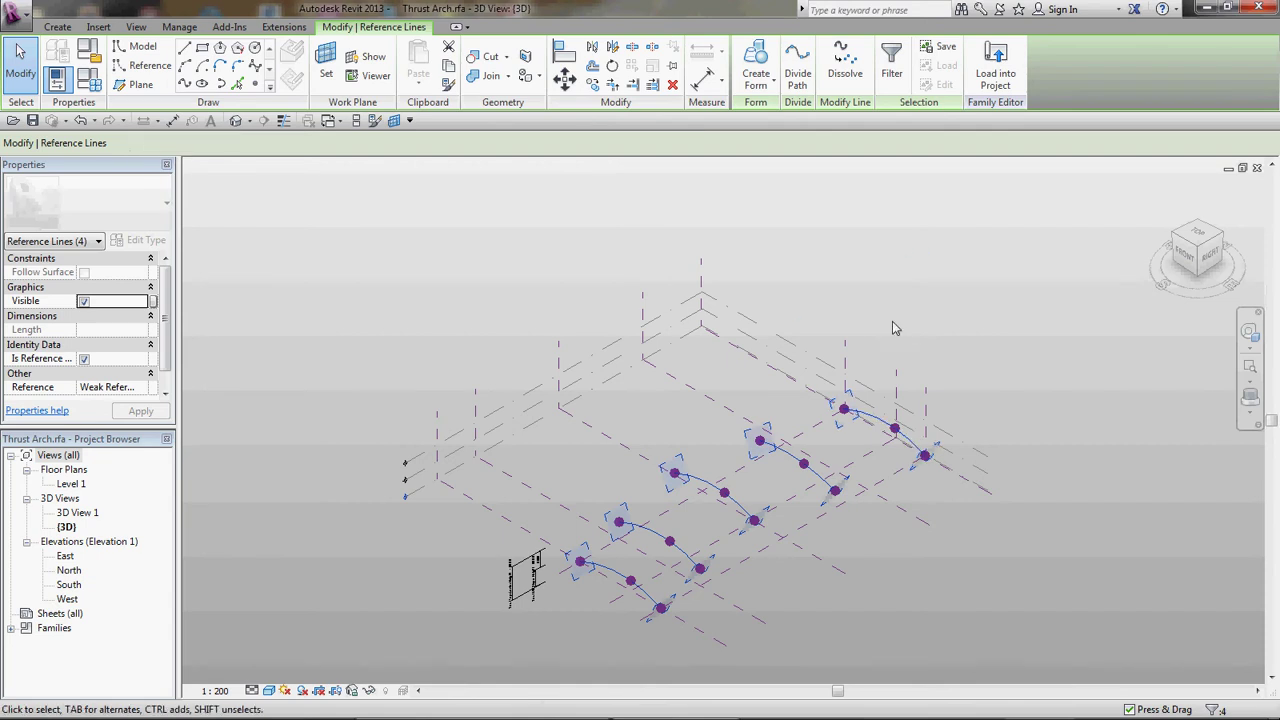
left_click(762, 88)
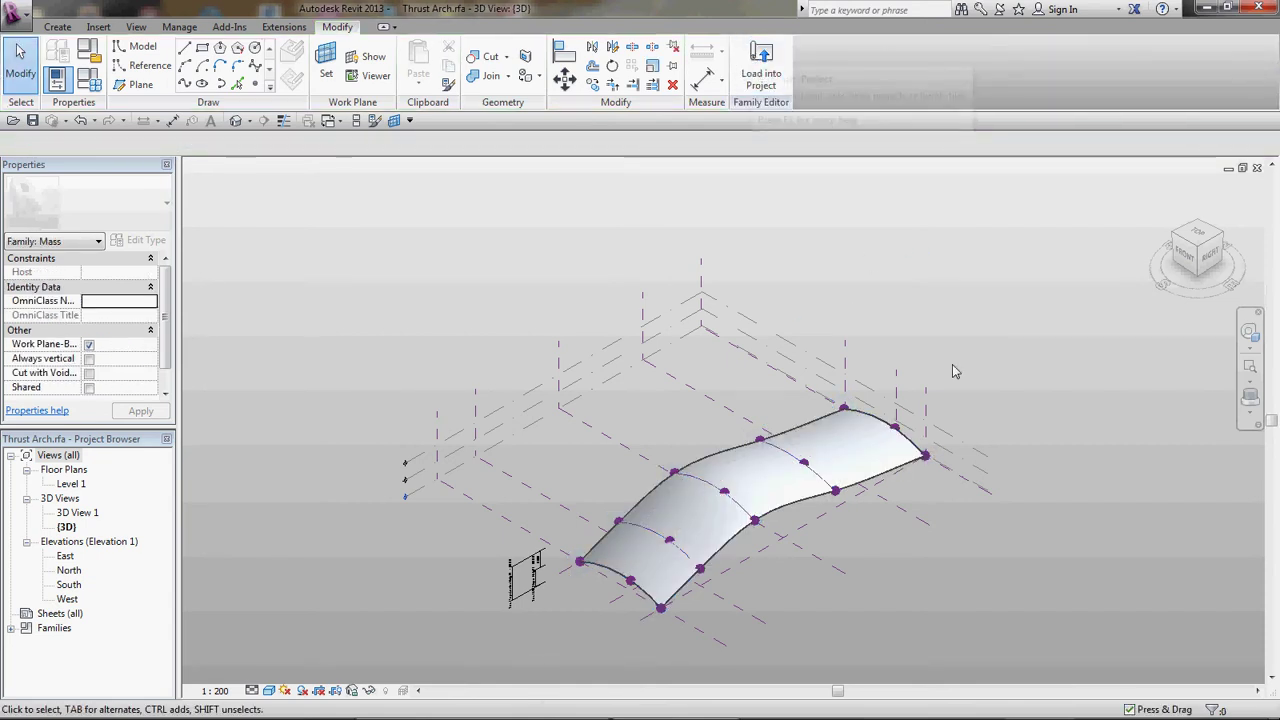
Try to create a further form from the whole vault form, and undo the creation of the vault surface
left_click(781, 487)
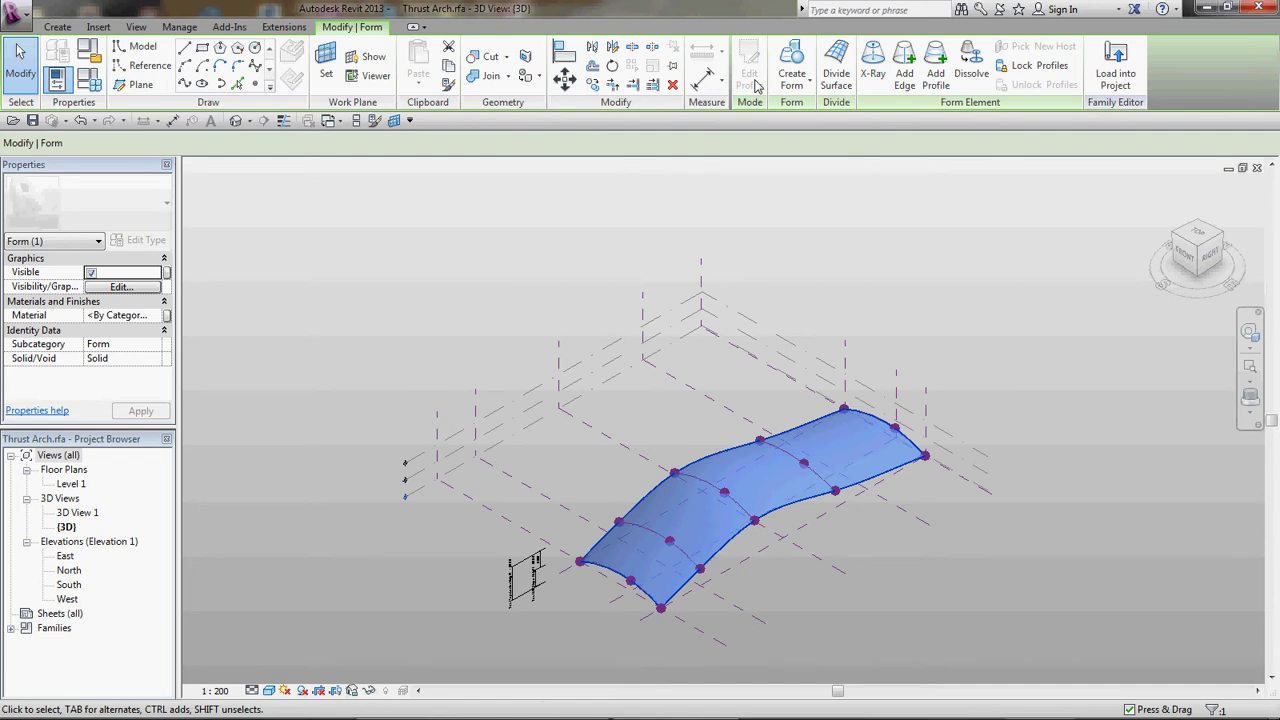
left_click(791, 62)
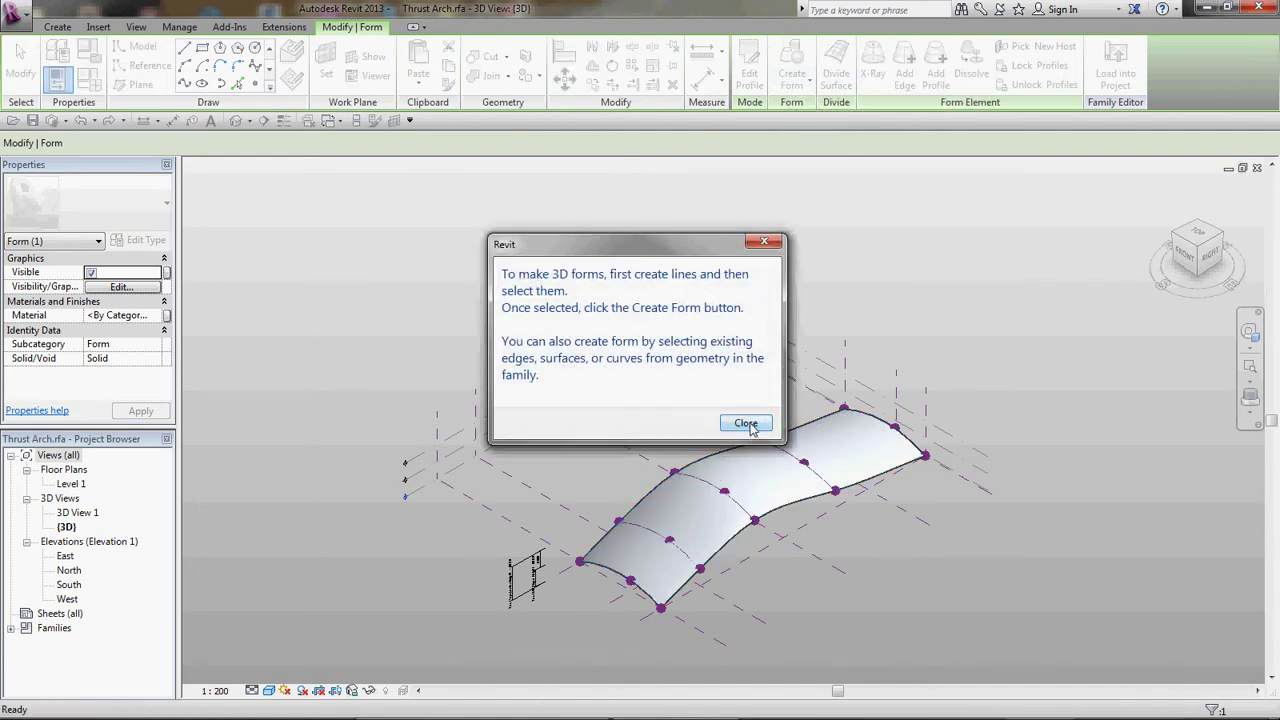
left_click(746, 424)
left_click(762, 479)
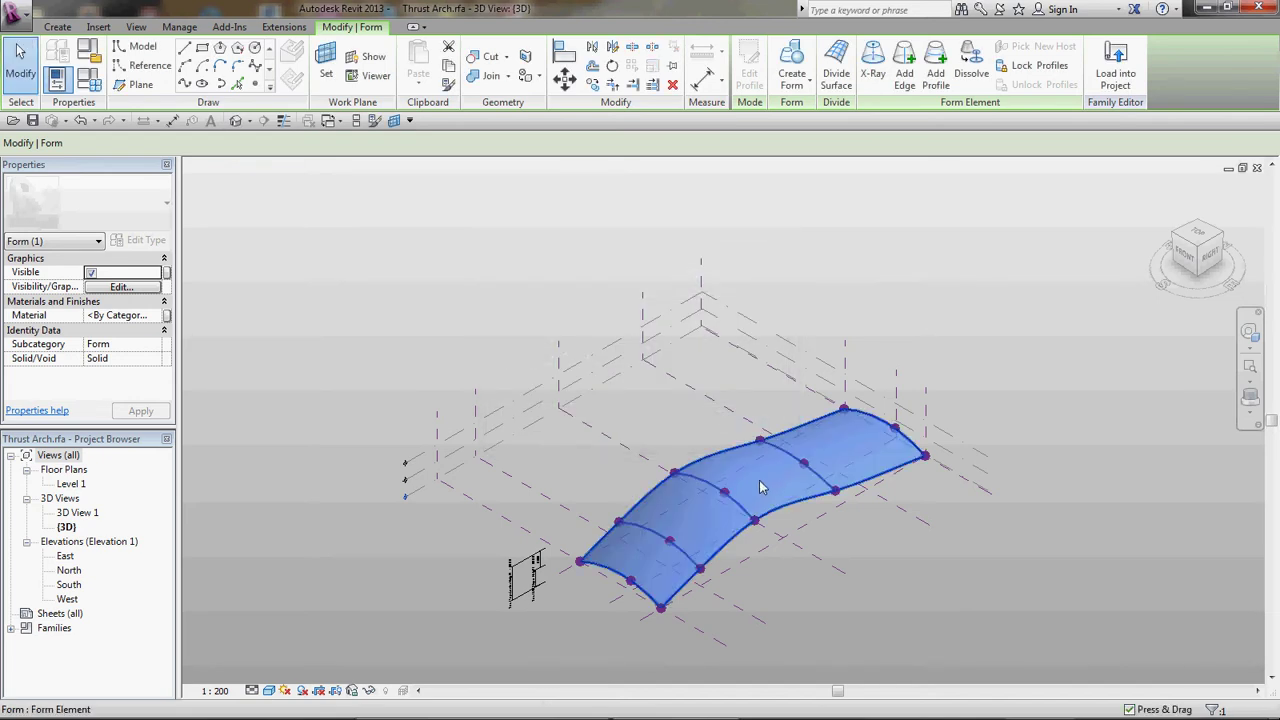
key("ctrl+z")
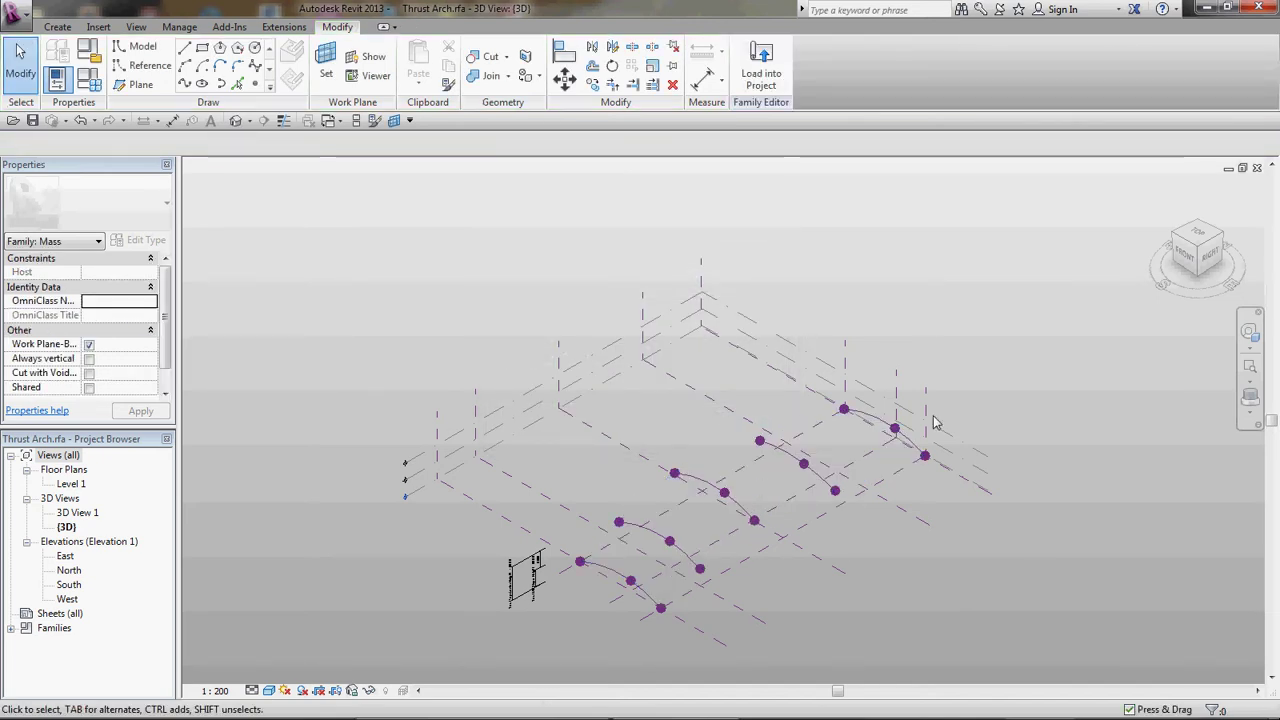
Convert the five arched reference lines to model lines by turning off Is Reference Line, accepting the change and clearing the selection
left_click(824, 480, "ctrl")
left_click(742, 507, "ctrl")
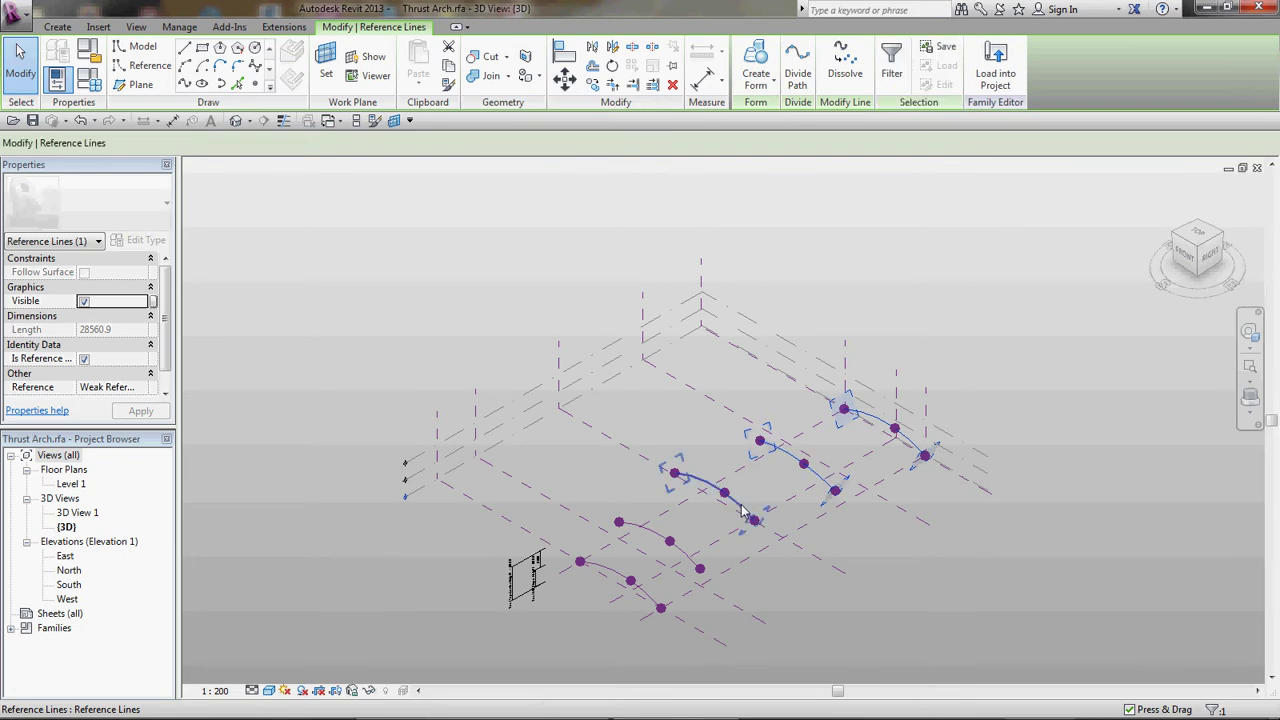
left_click(688, 554, "ctrl")
left_click(648, 597, "ctrl")
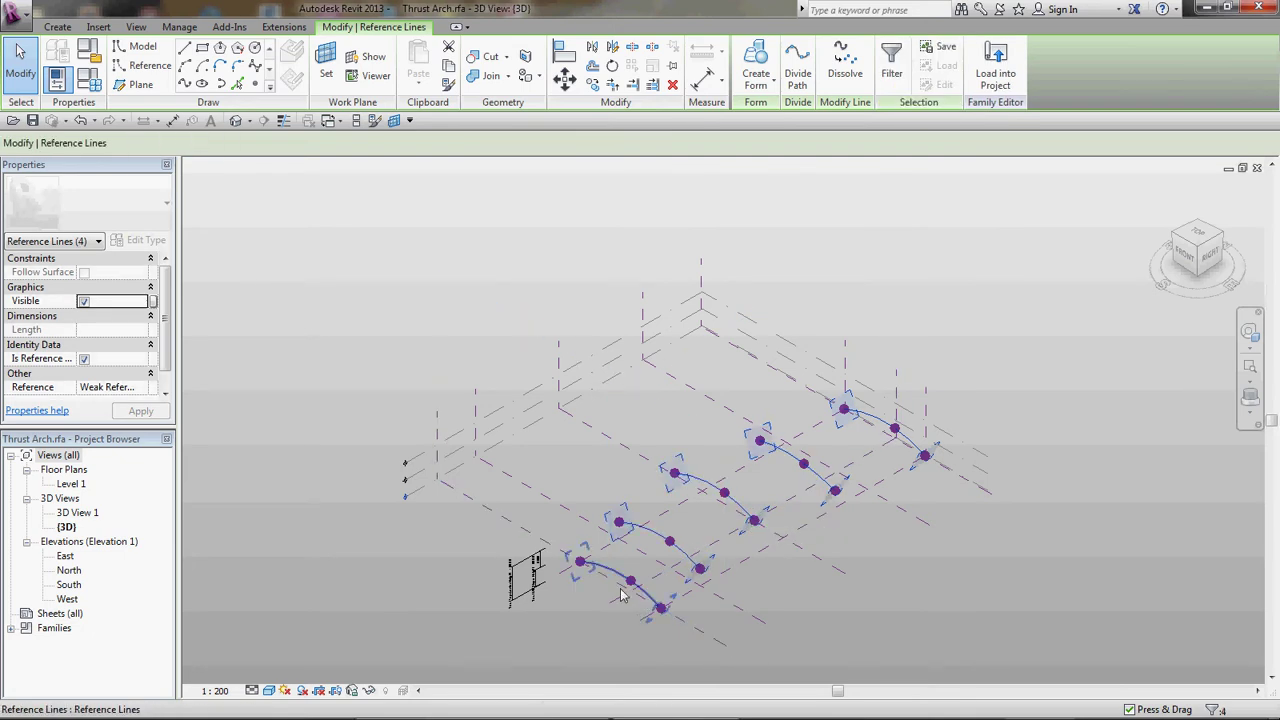
left_click(84, 360)
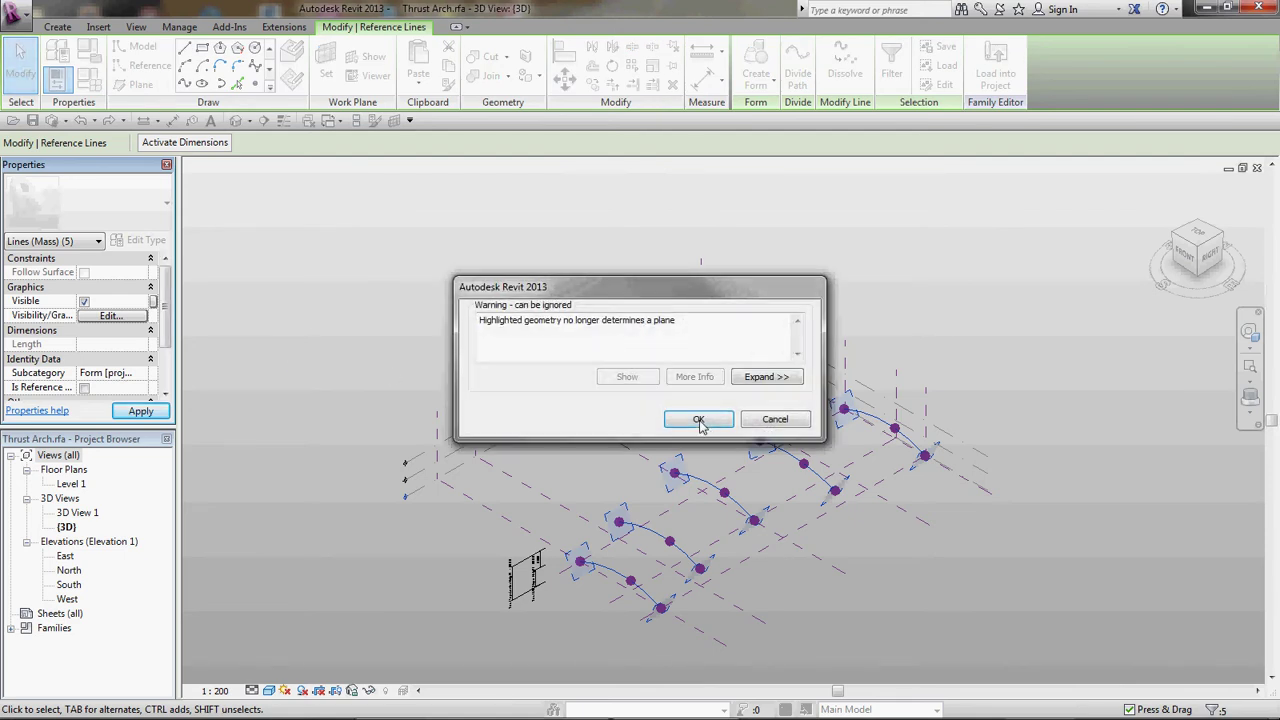
left_click(698, 420)
key("Escape")
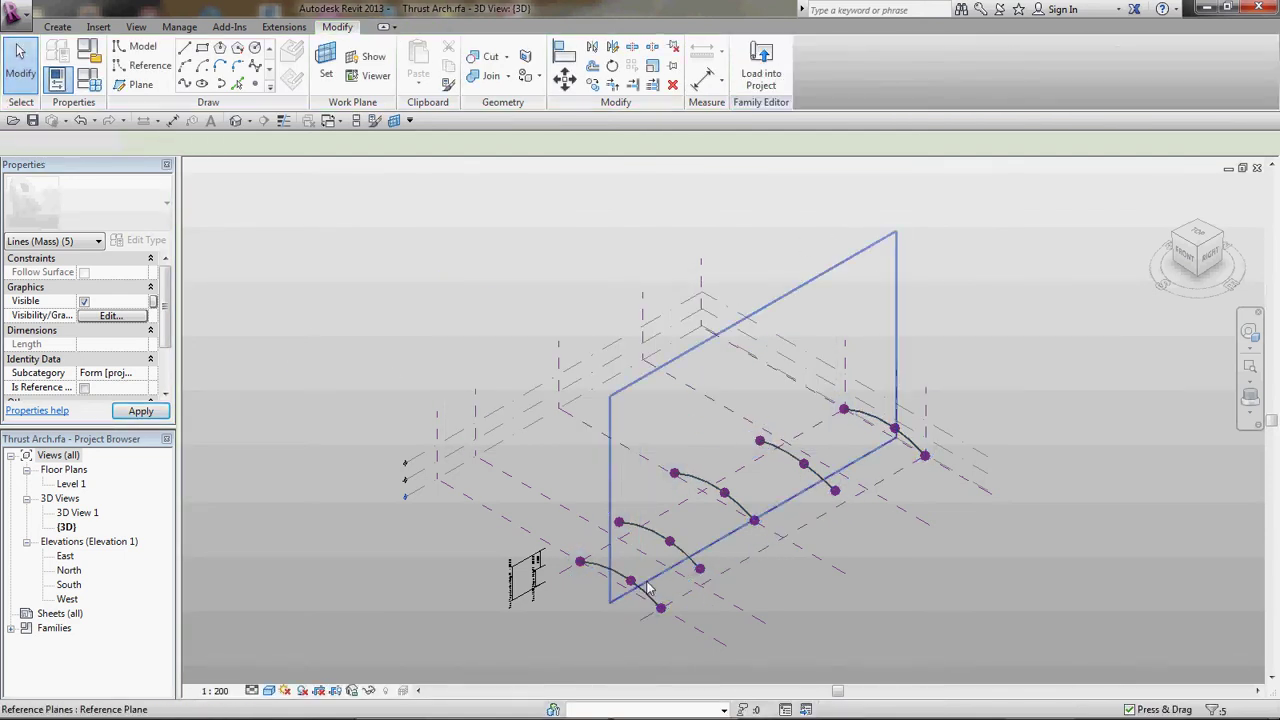
Create a vault surface form from the five arched model lines
left_click(651, 597)
left_click(690, 561, "ctrl")
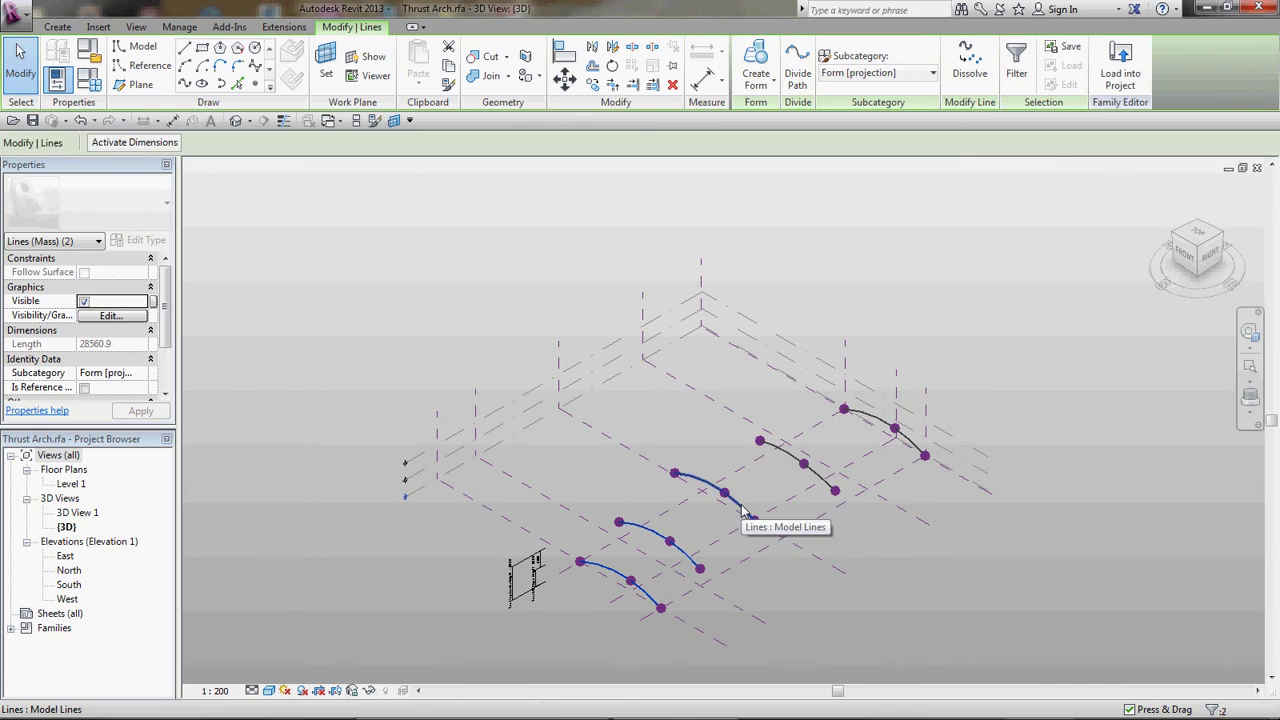
left_click(746, 510, "ctrl")
left_click(910, 442, "ctrl")
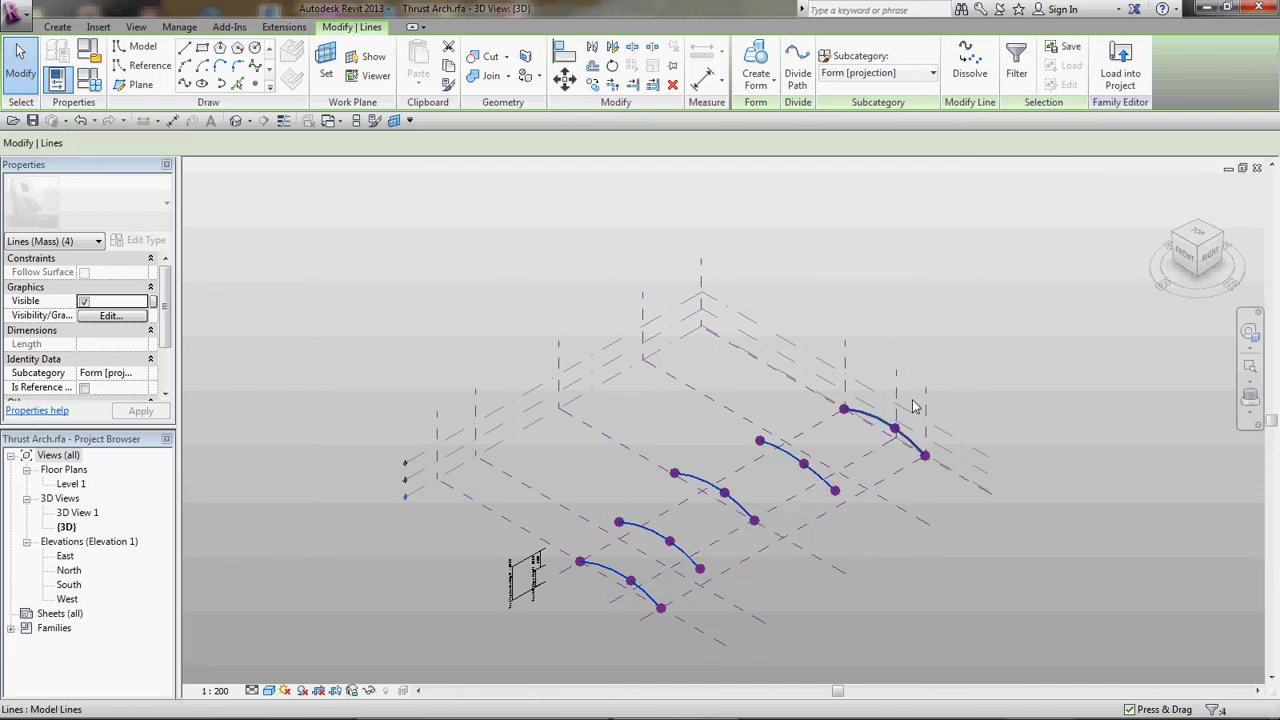
left_click(756, 62)
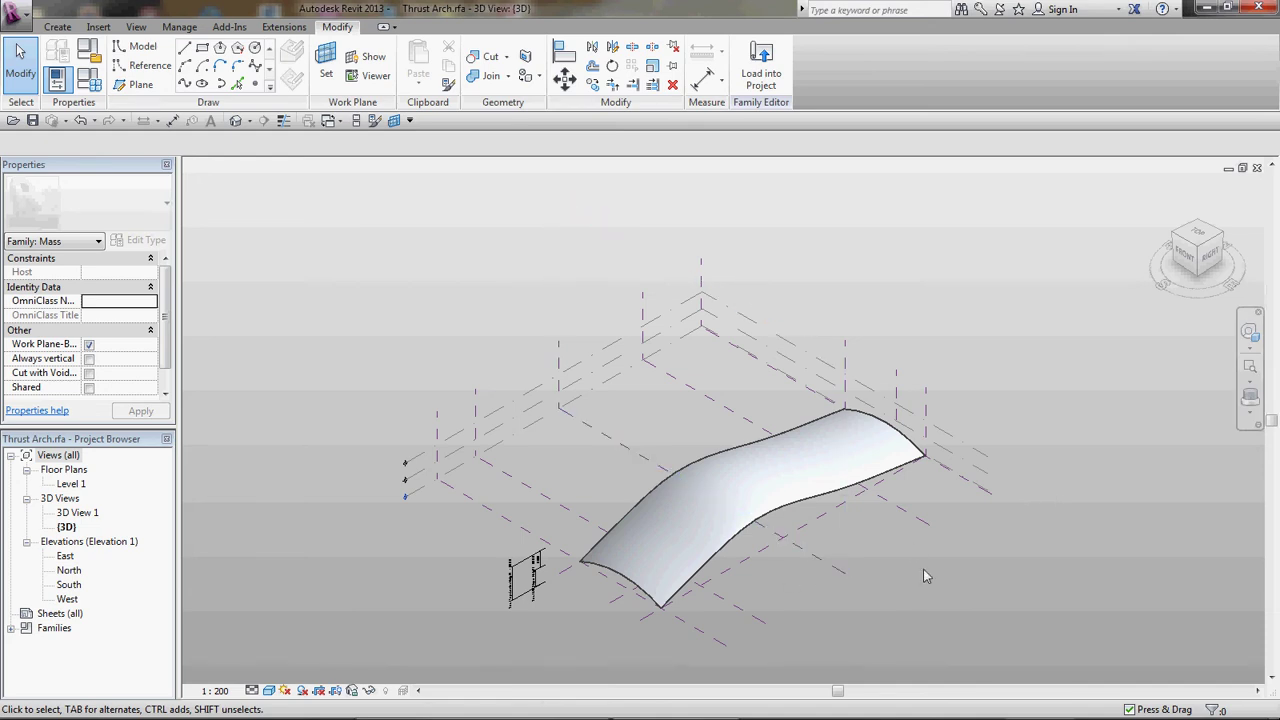
Delete the vault surface to check what remains, and undo the deletion
left_click(807, 464)
left_click(778, 461)
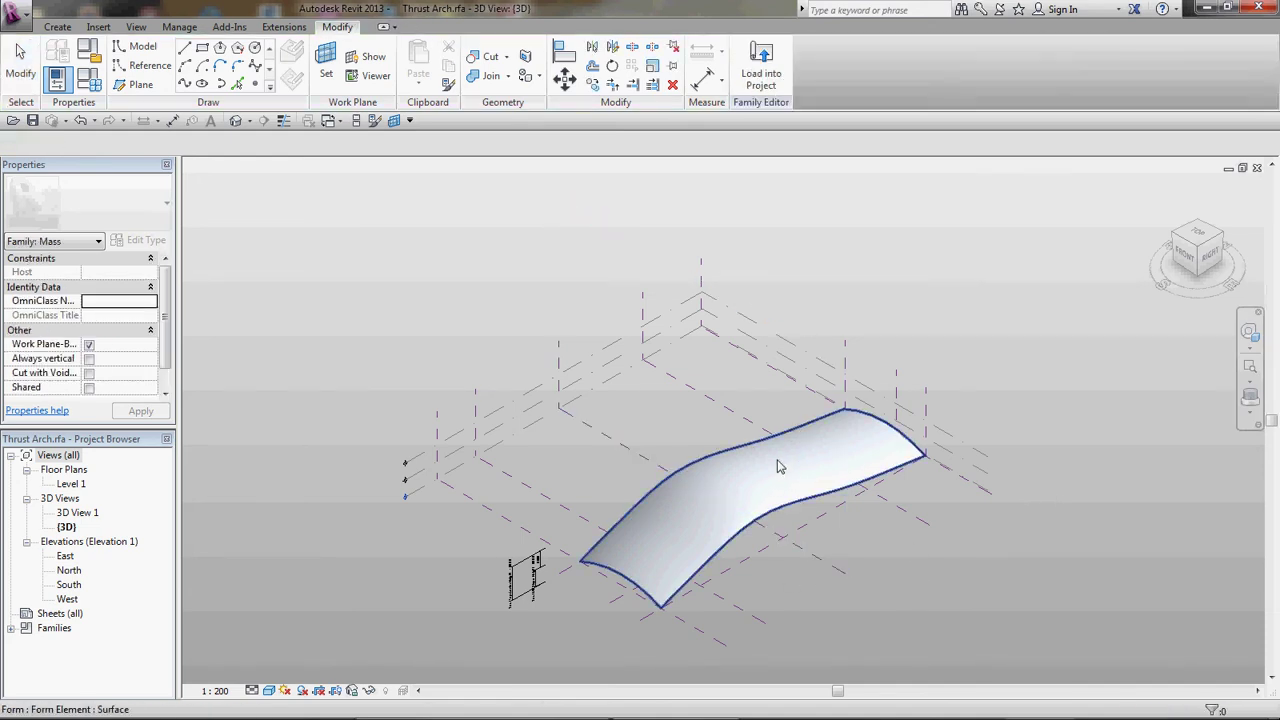
key("Delete")
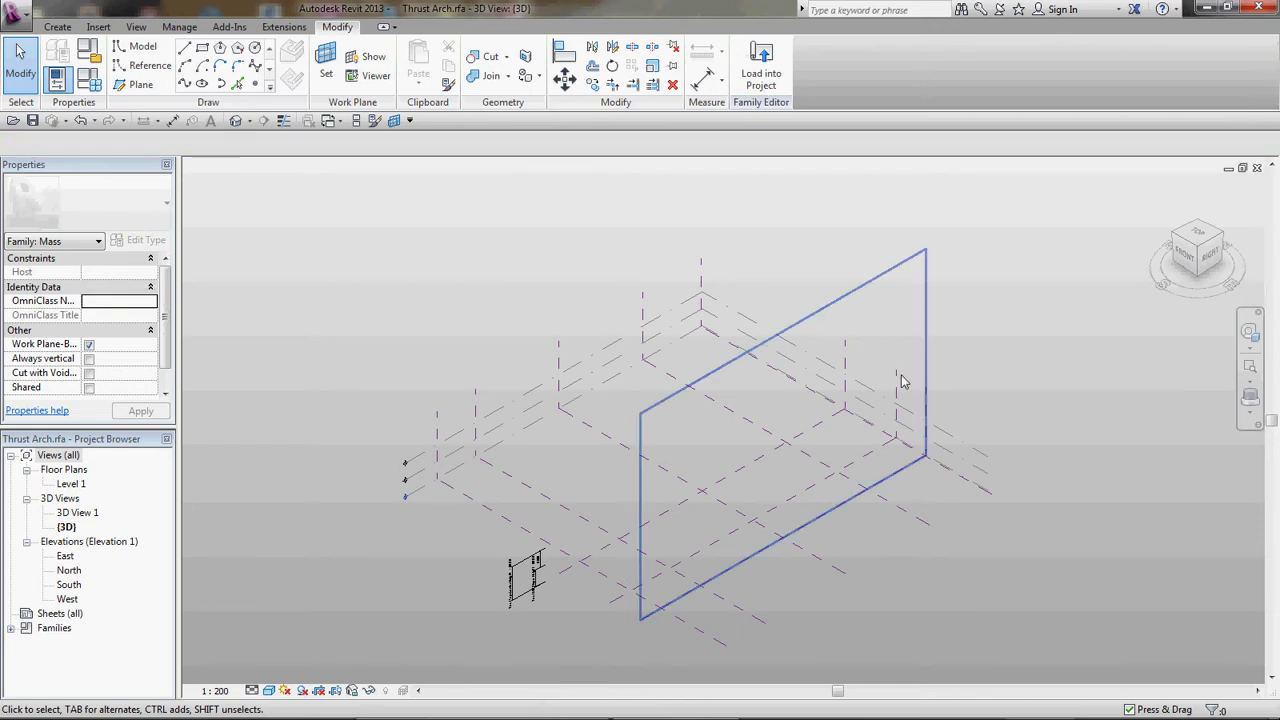
left_click(80, 120)
Create a solid form from the vault surface and inspect its underside and side faces, clearing the selection
left_click(871, 424)
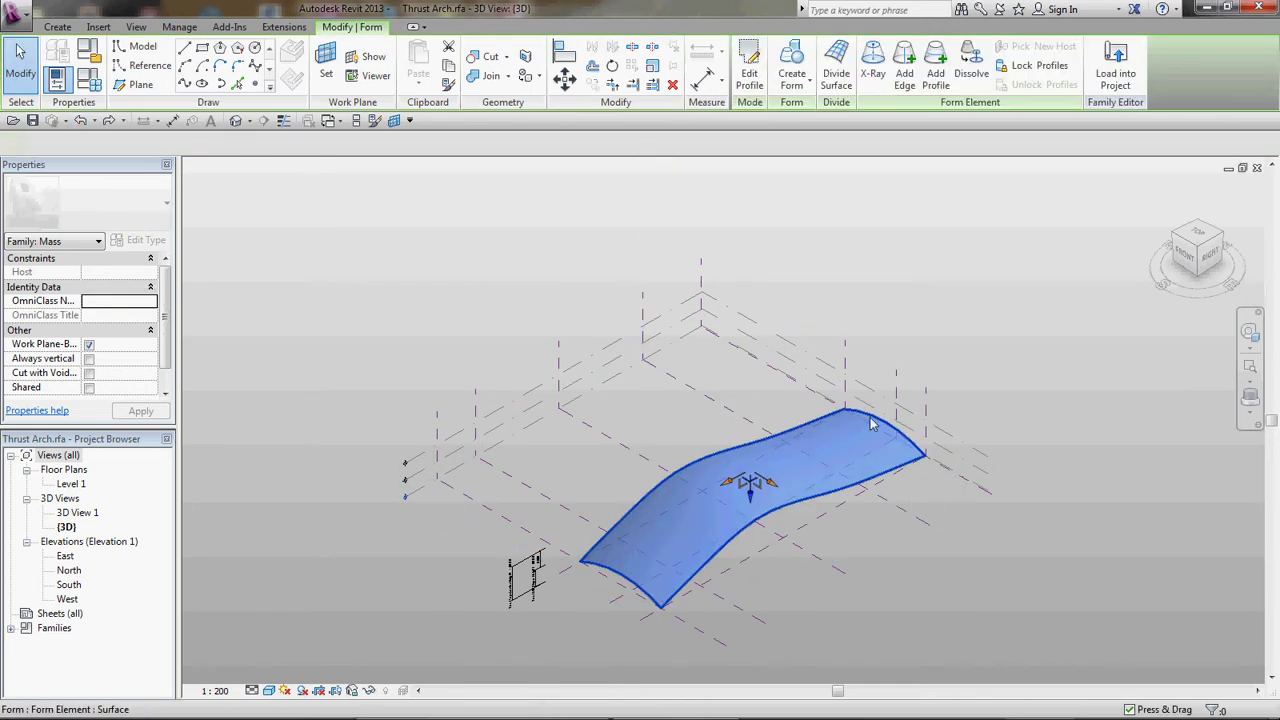
left_click(791, 62)
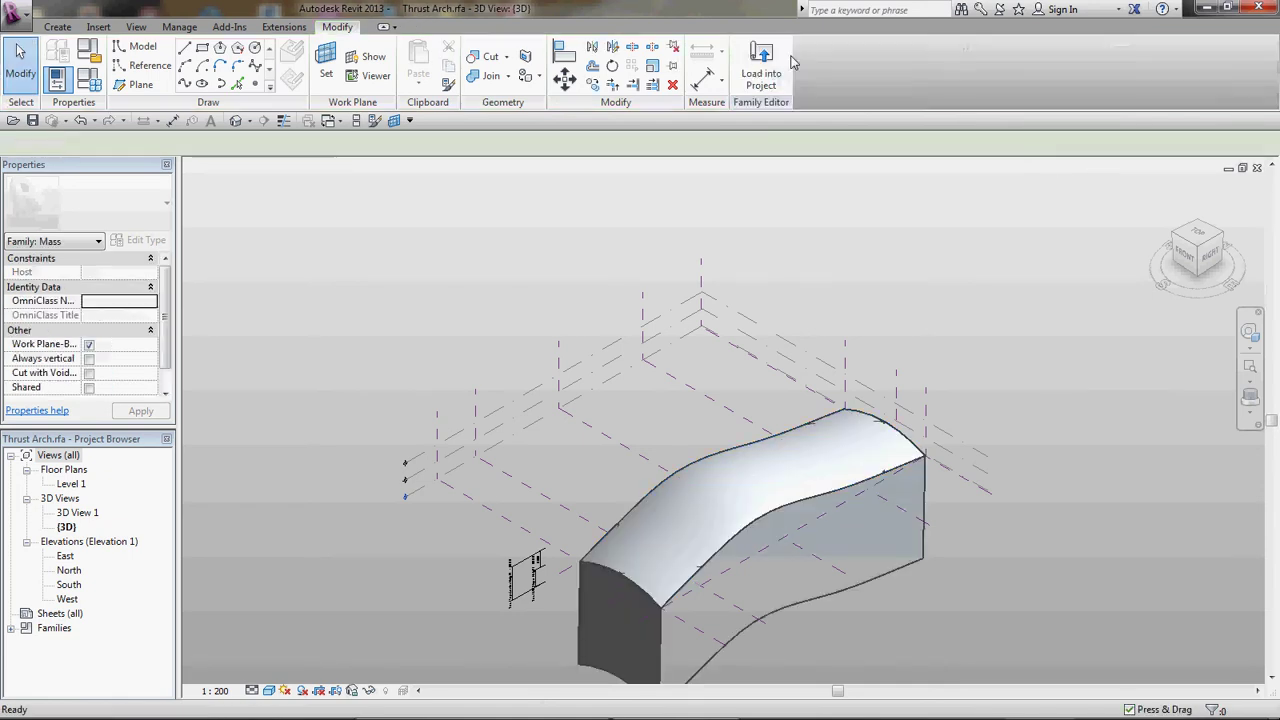
left_click(897, 577)
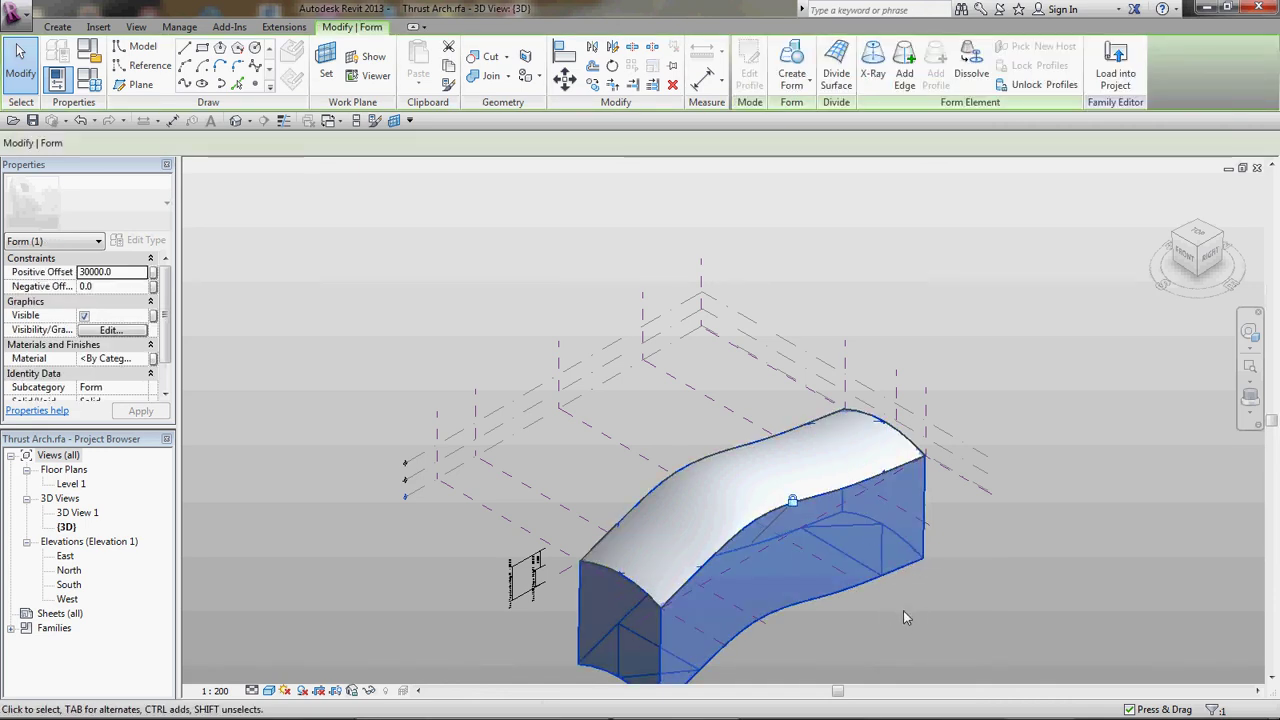
middle_click_drag(903, 612, 715, 487, "shift")
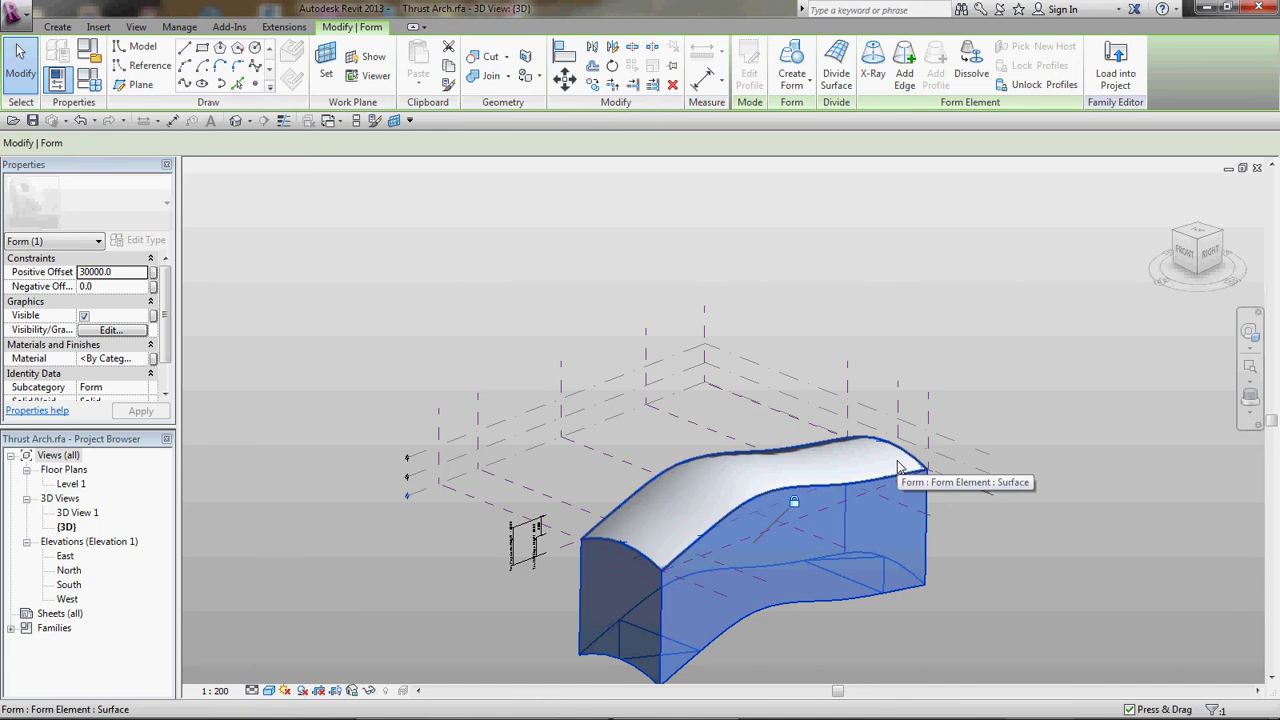
middle_click_drag(806, 657, 808, 625, "shift")
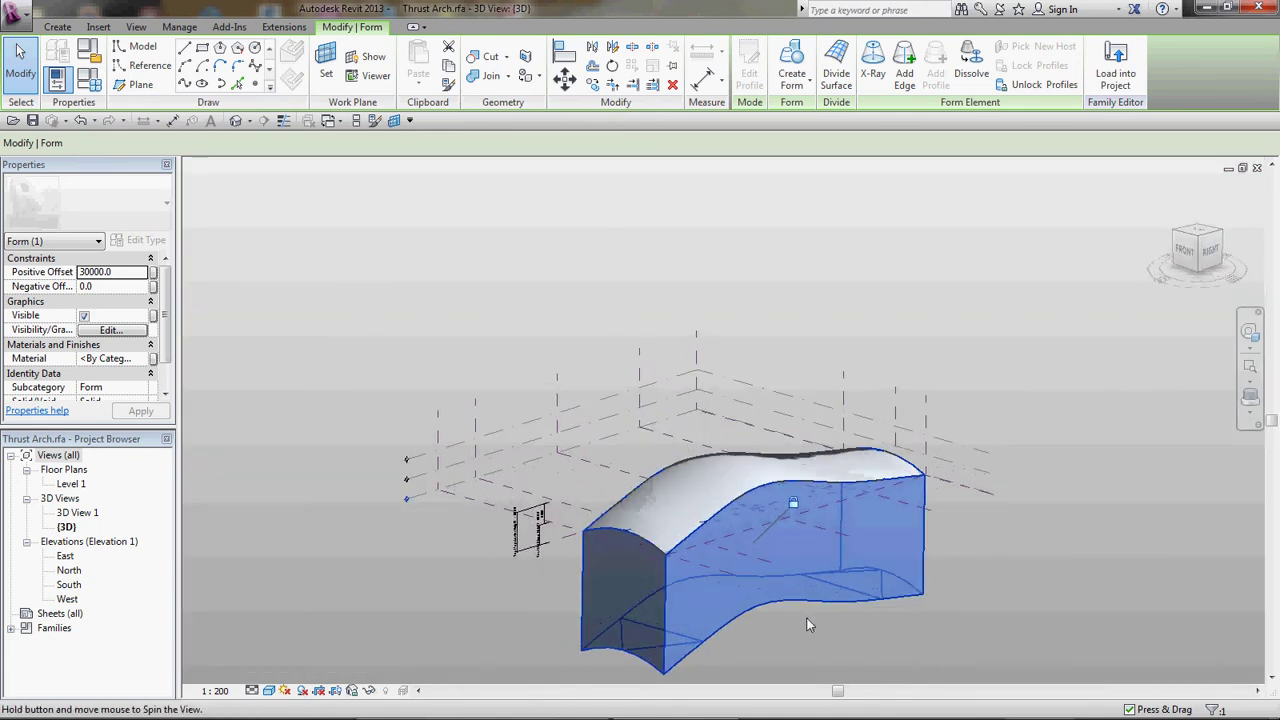
key("Escape")
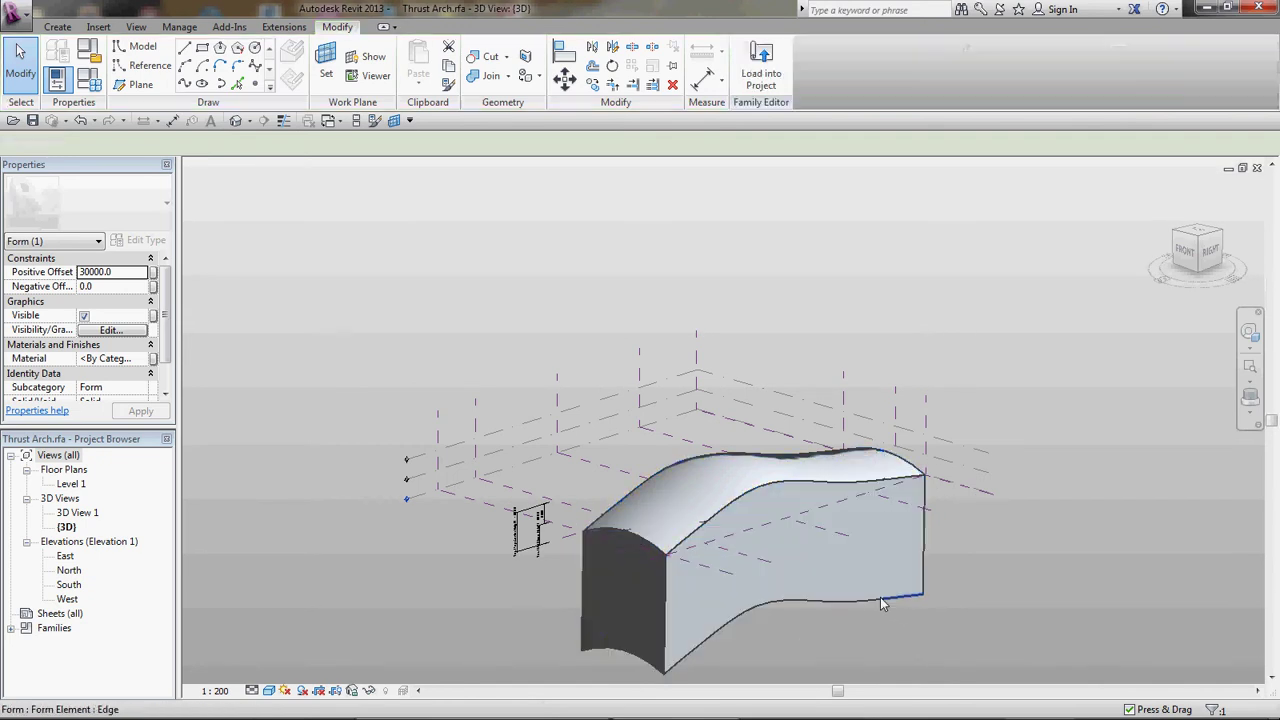
Toggle the form profile constraint from the solid's curved lower edge and inspect its underside face
left_click(880, 597)
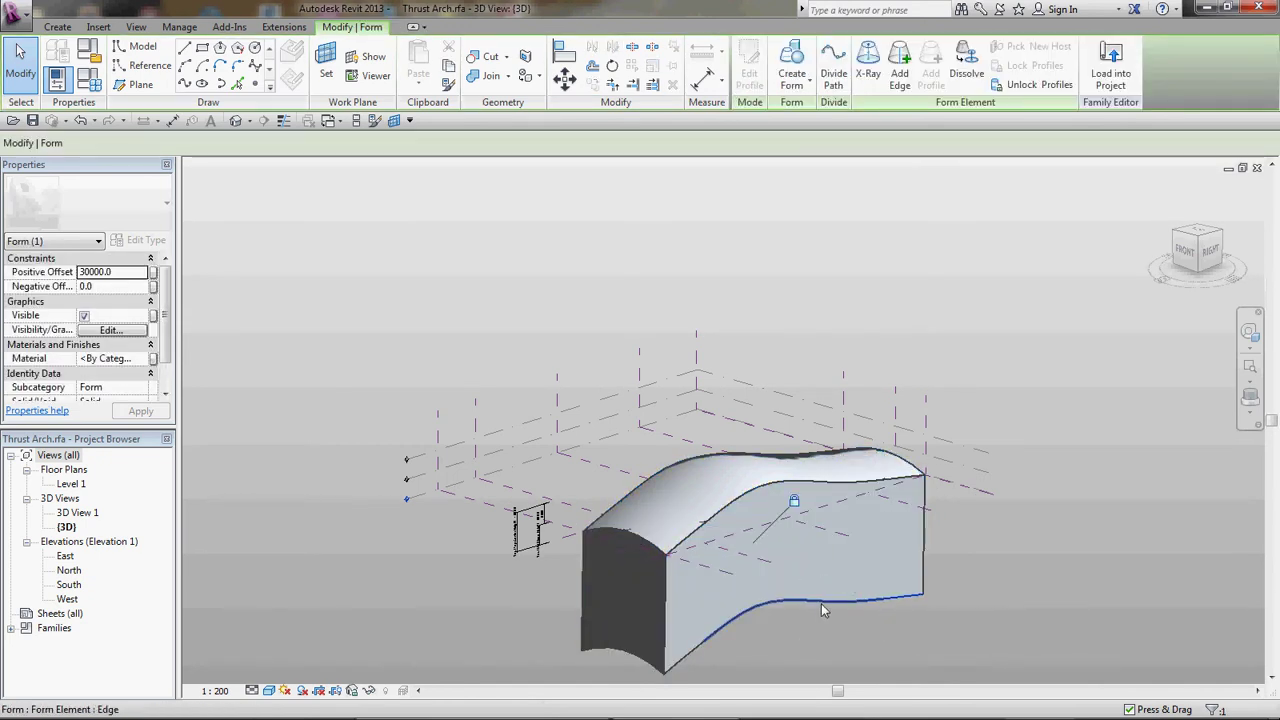
left_click(800, 545)
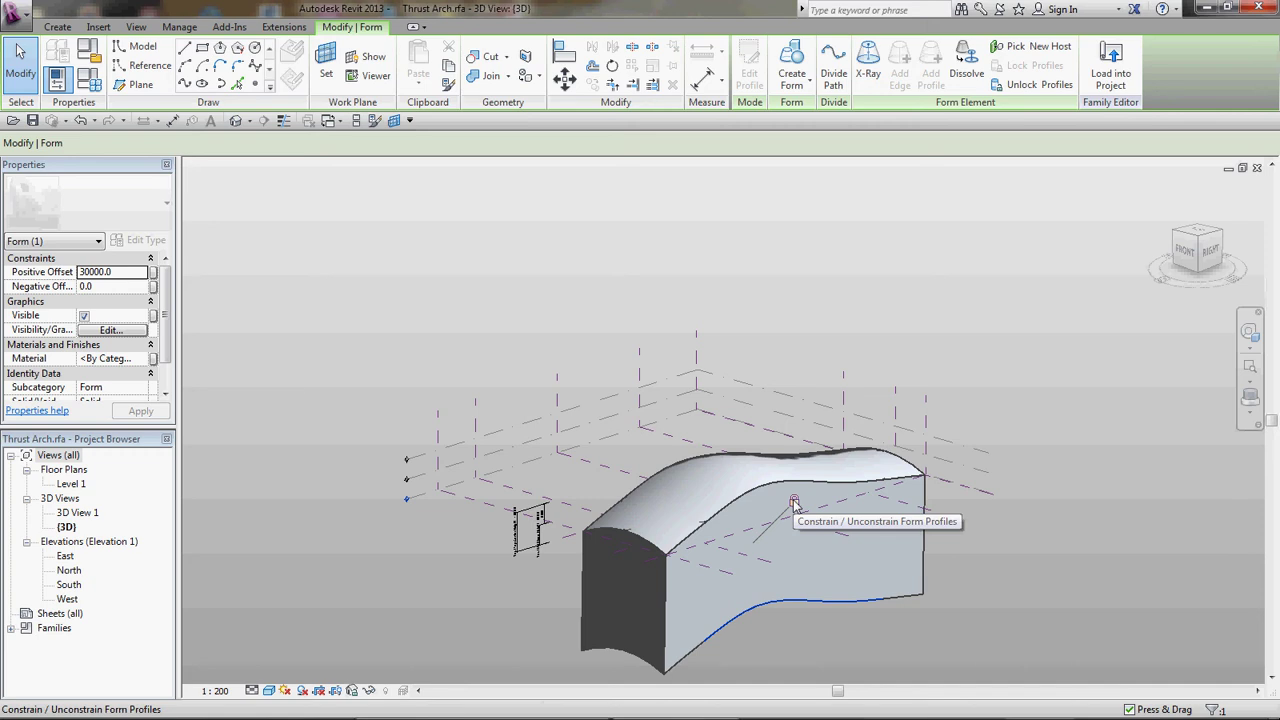
left_click(793, 501)
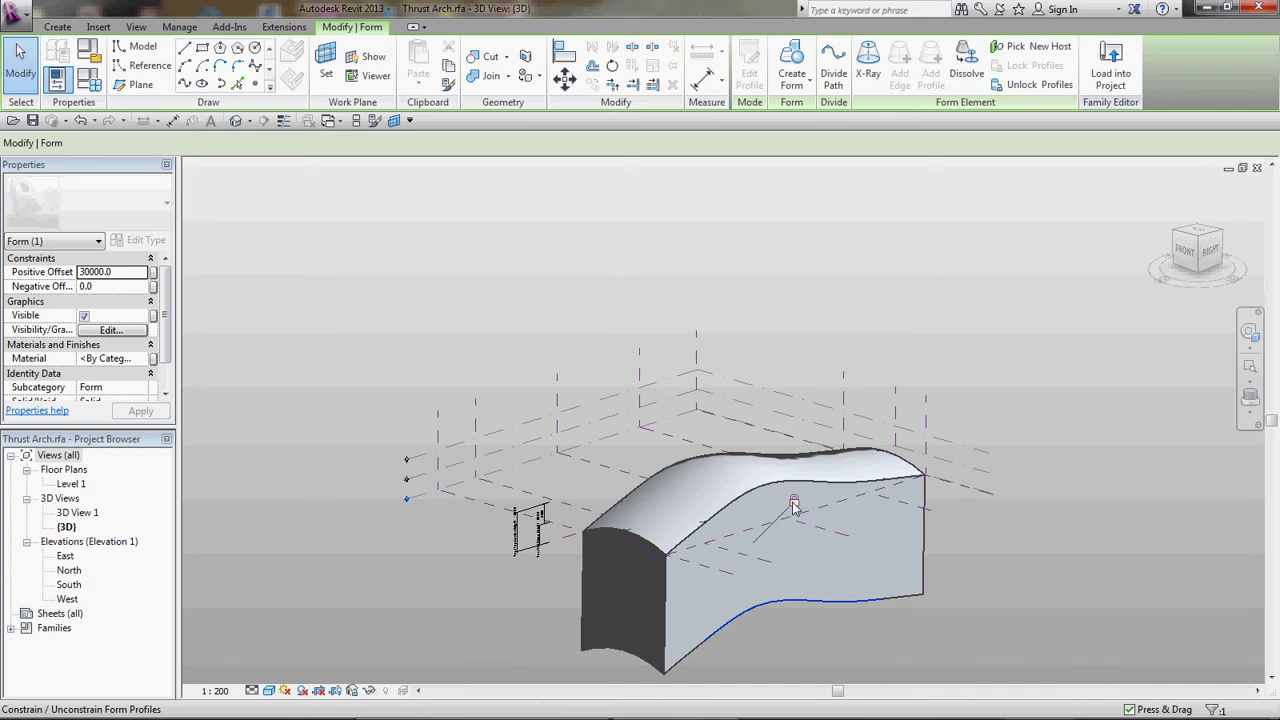
key("Escape")
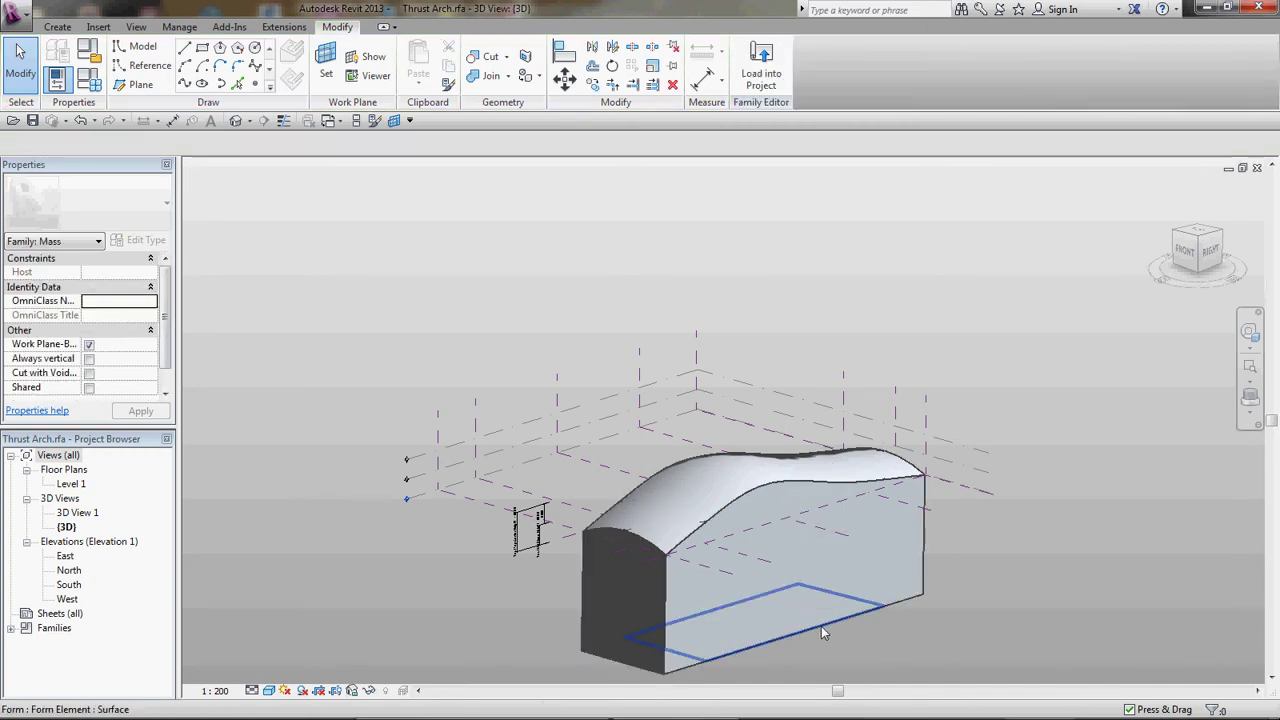
left_click(821, 626)
middle_click_drag(838, 641, 702, 408, "shift")
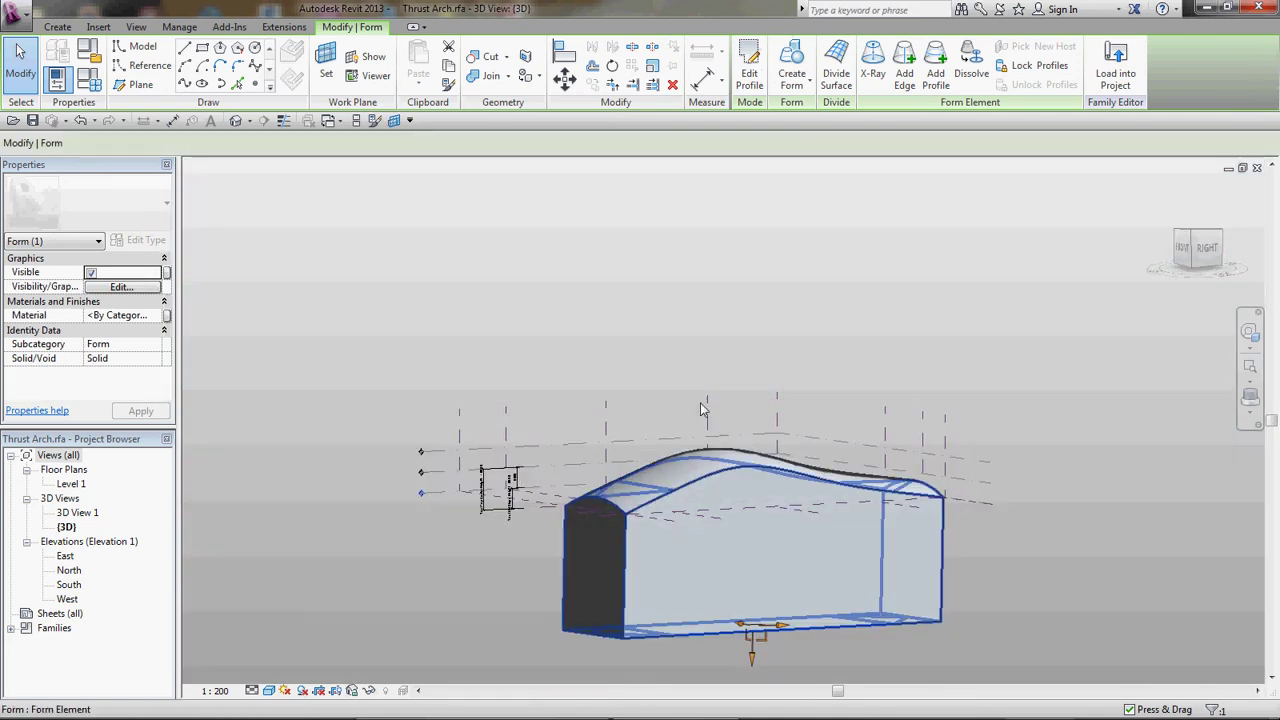
Undo the profile constraint change and the solid form, keeping only the vault surface created from the arched lines
left_click(80, 120)
middle_click_drag(535, 300, 690, 500, "shift")
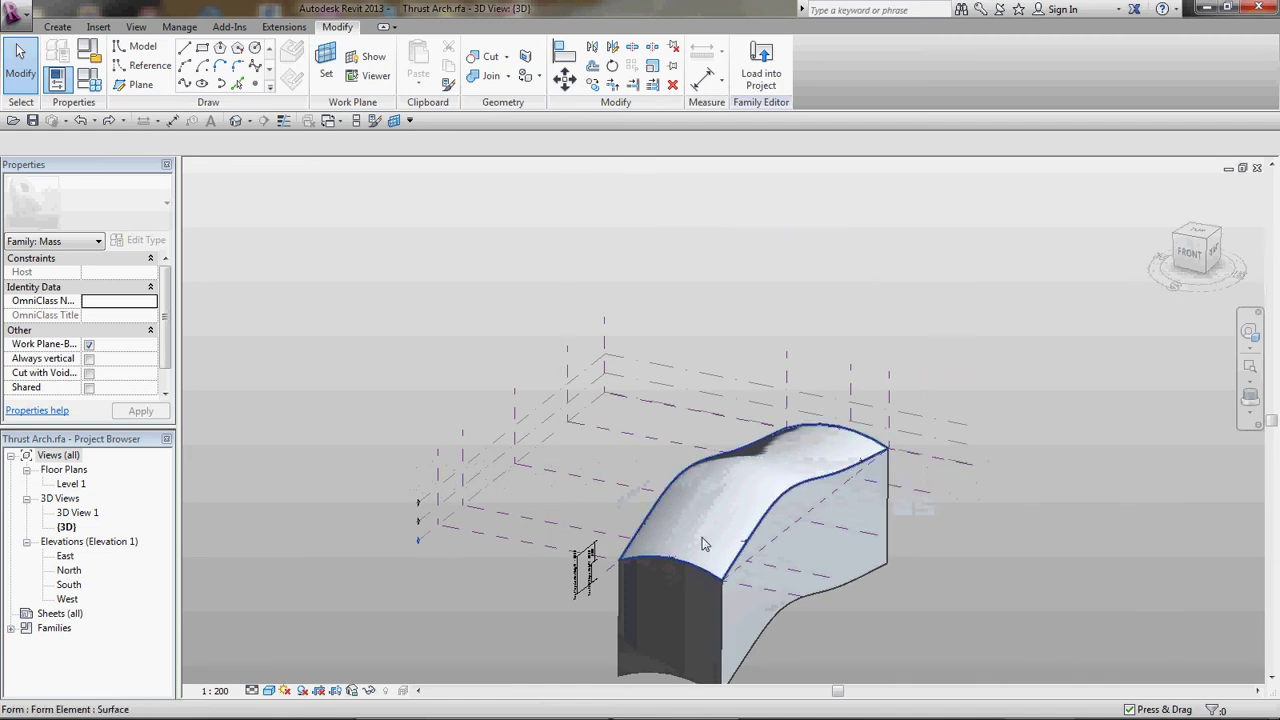
left_click(702, 537)
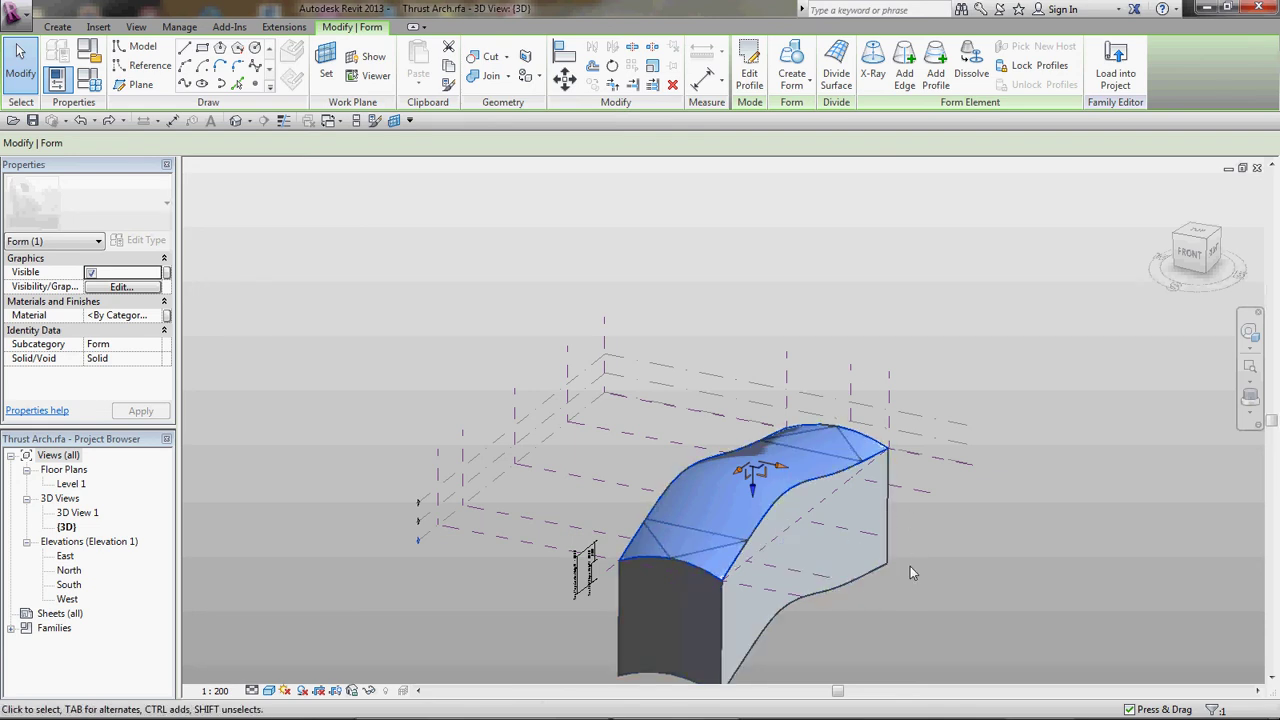
left_click(83, 120)
left_click(83, 120)
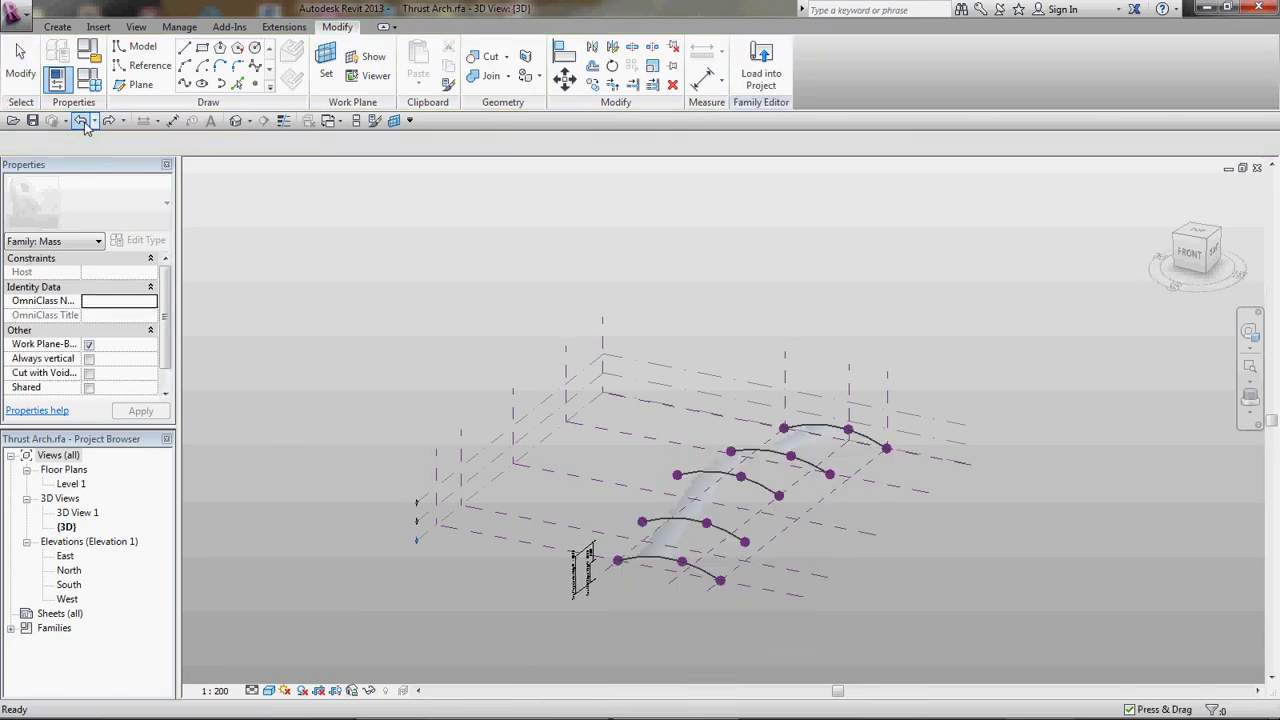
key("ctrl+y")
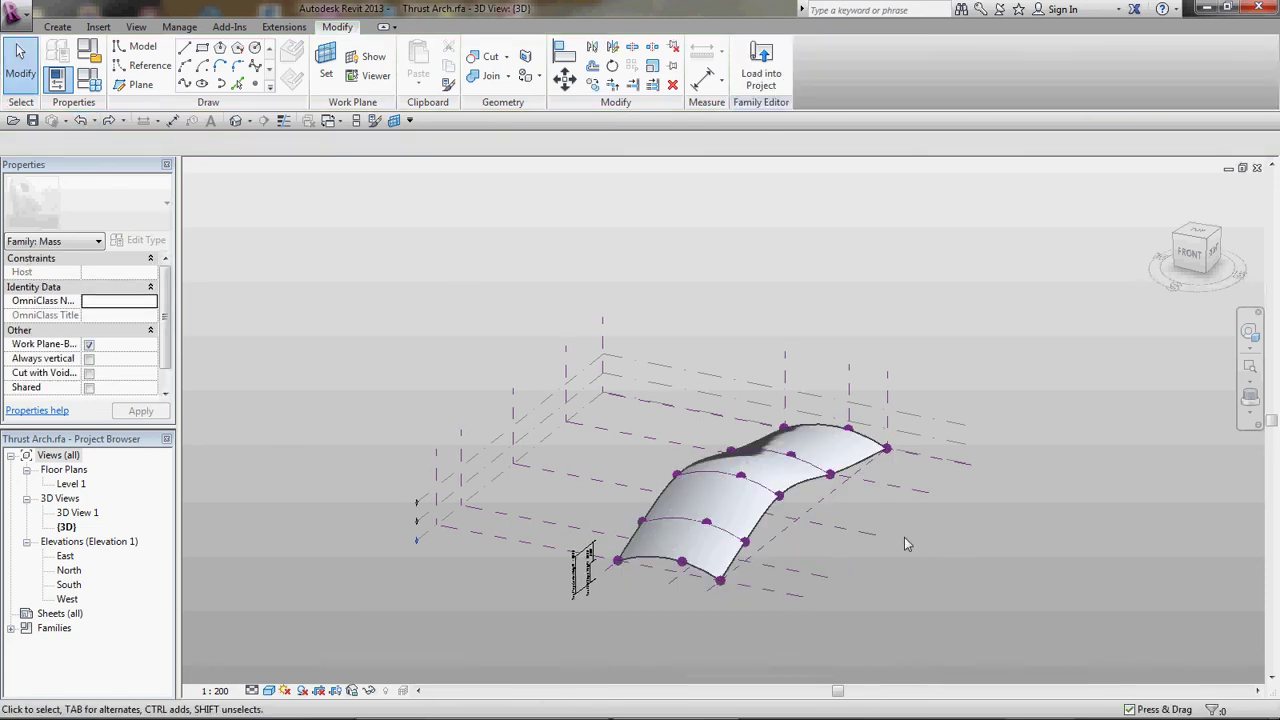
Divide the vault surface into a UV grid and delete the divided surface
scroll(805, 428, "up", 2)
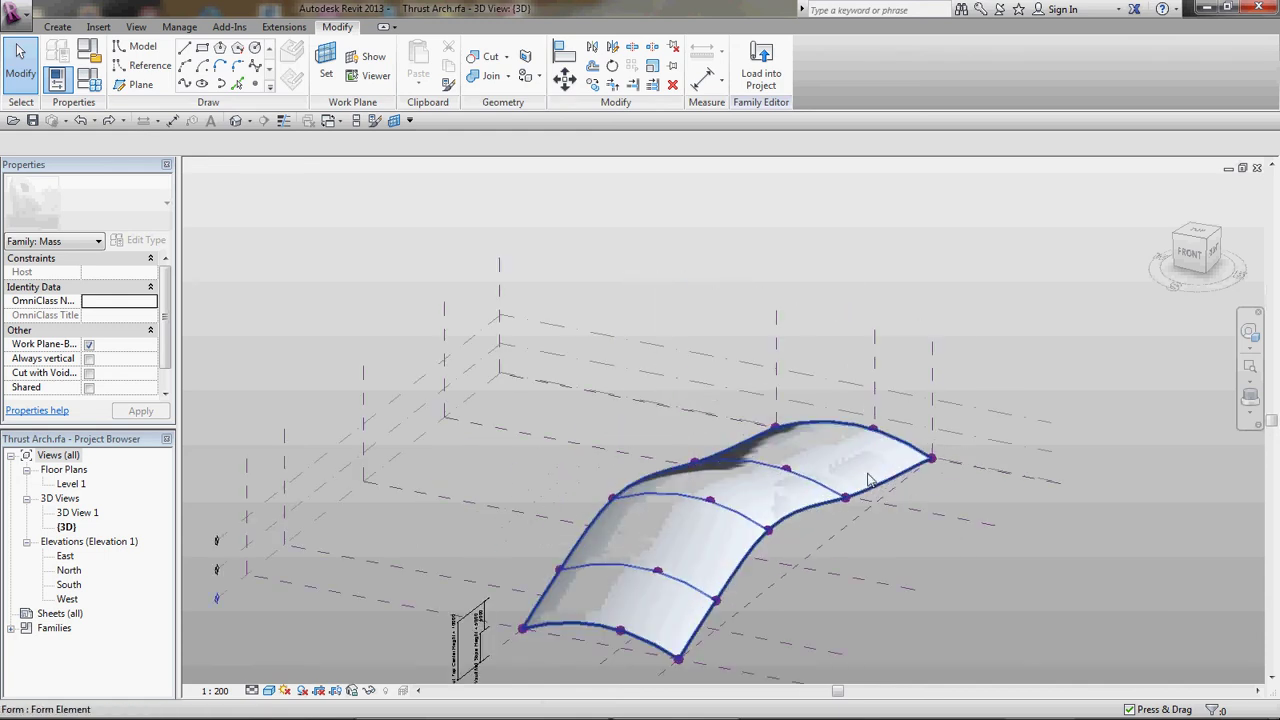
left_click(868, 480)
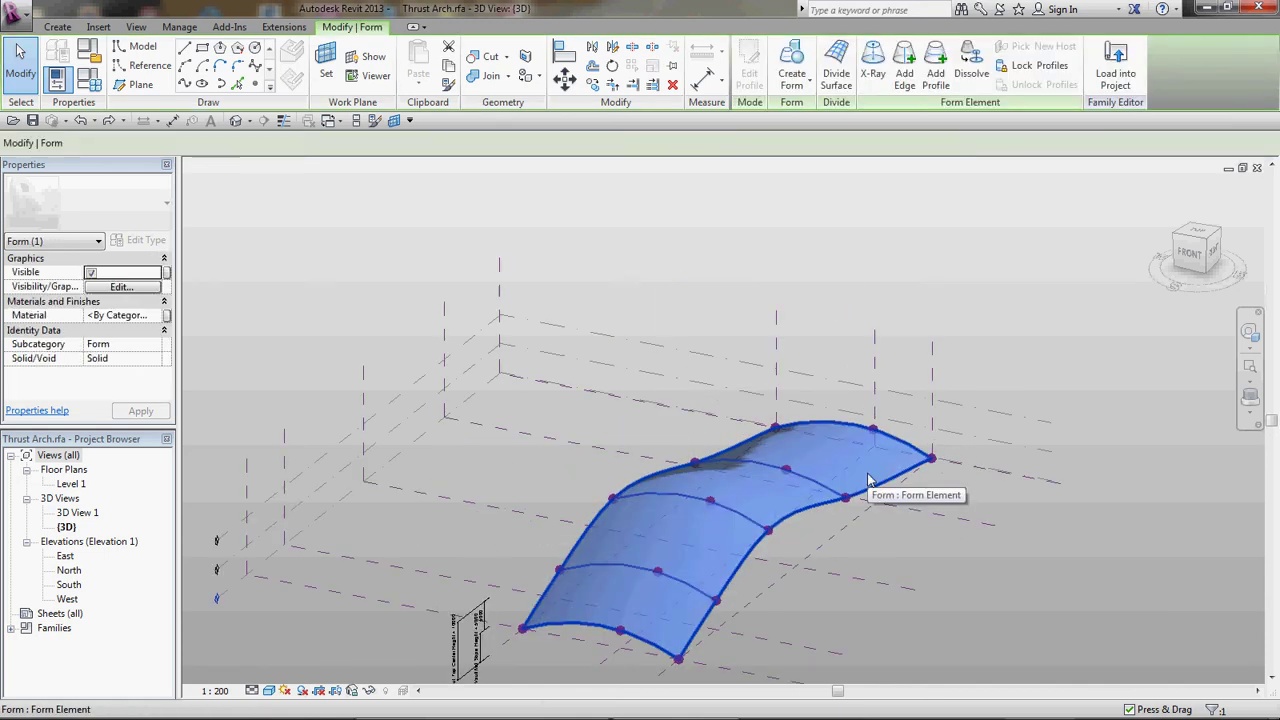
left_click(836, 66)
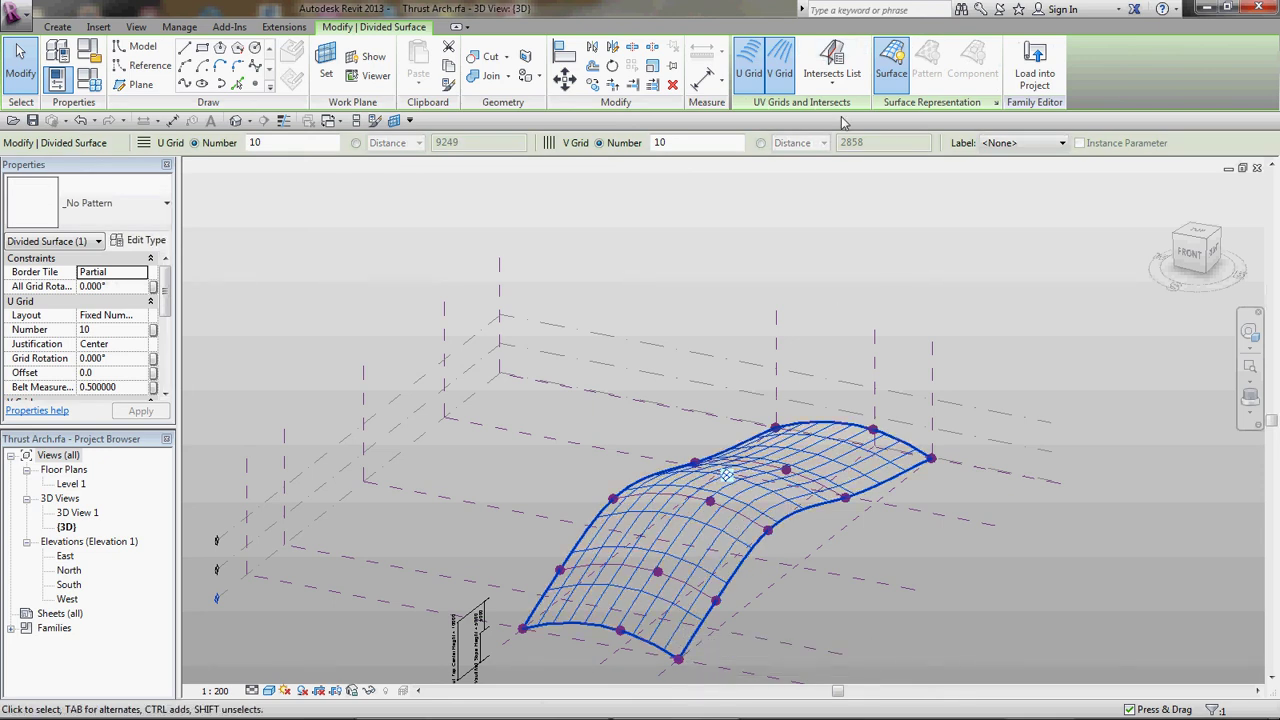
left_click(1024, 329)
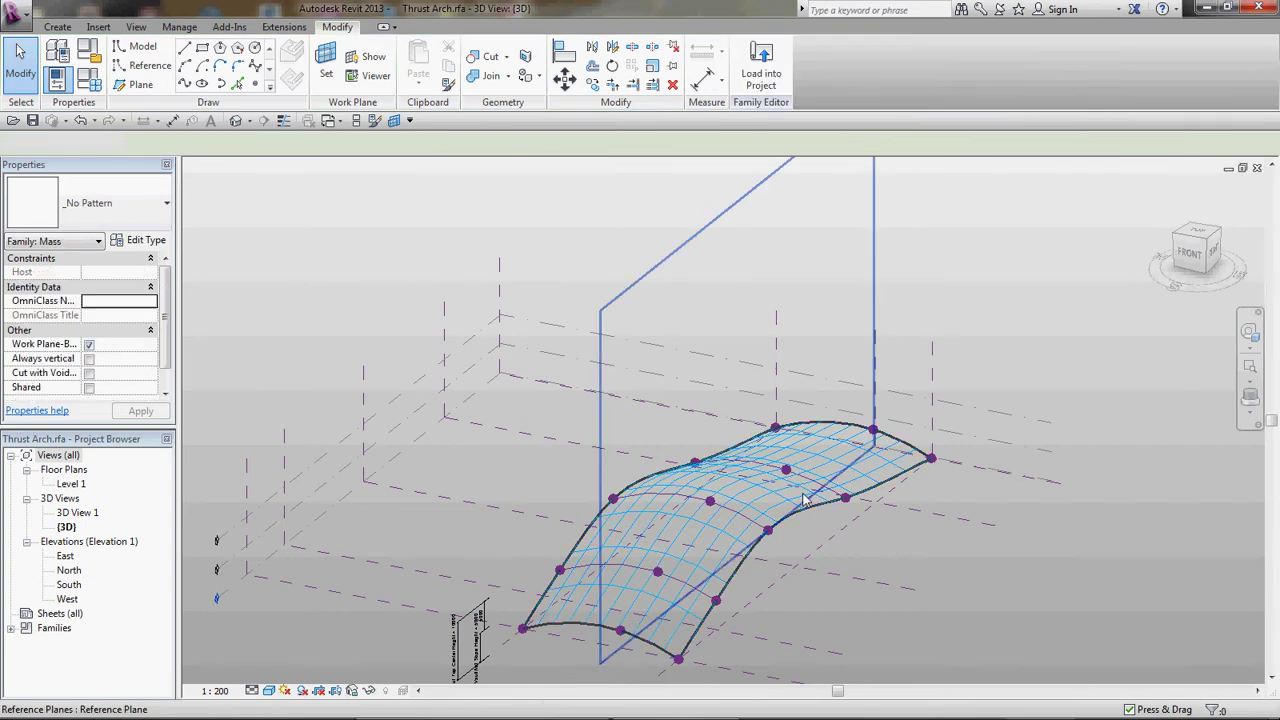
left_click(862, 482)
key("Delete")
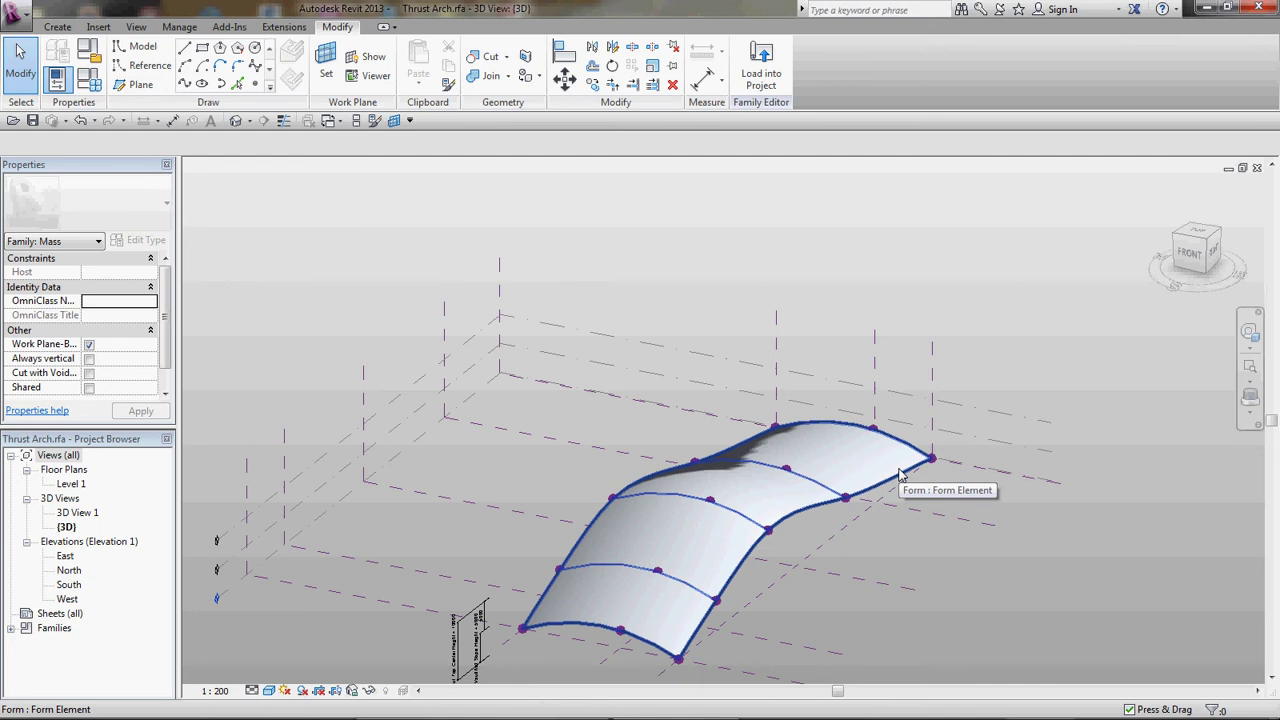
Draw a five-point spline on Level 1 alongside the vault's long edge and turn it into a reference line
middle_click_drag(898, 277, 931, 488, "shift")
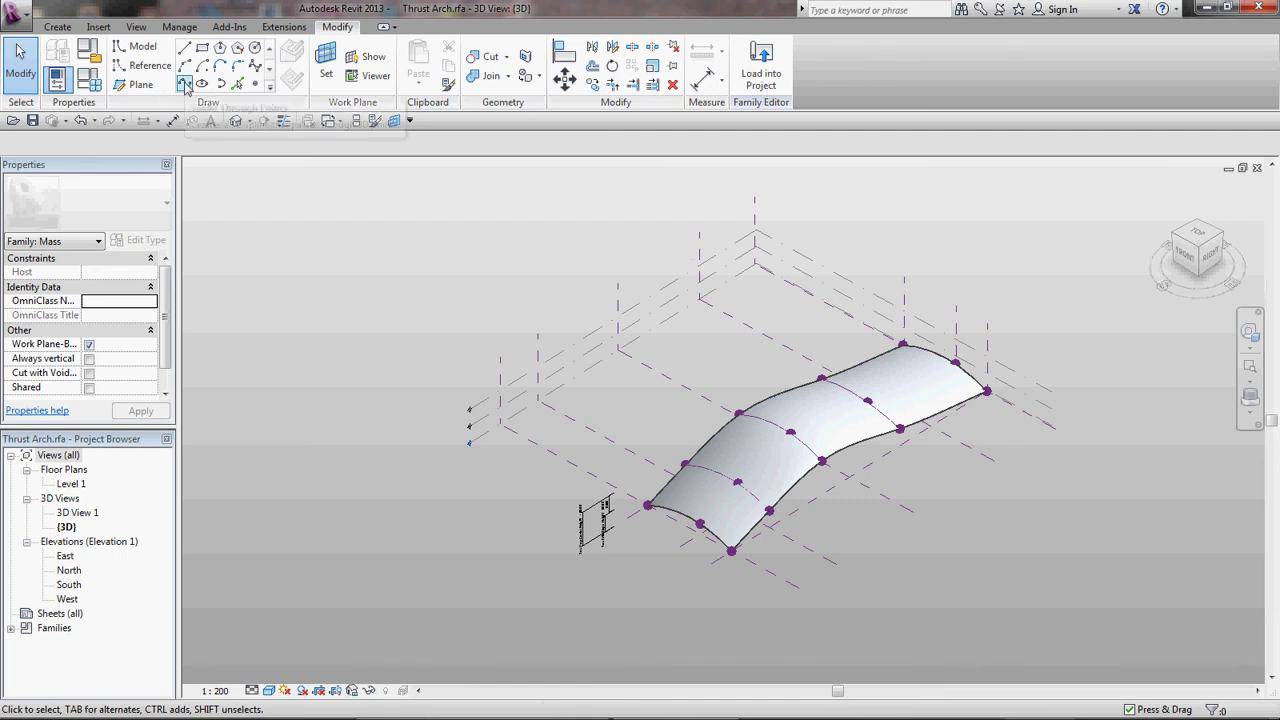
left_click(508, 418)
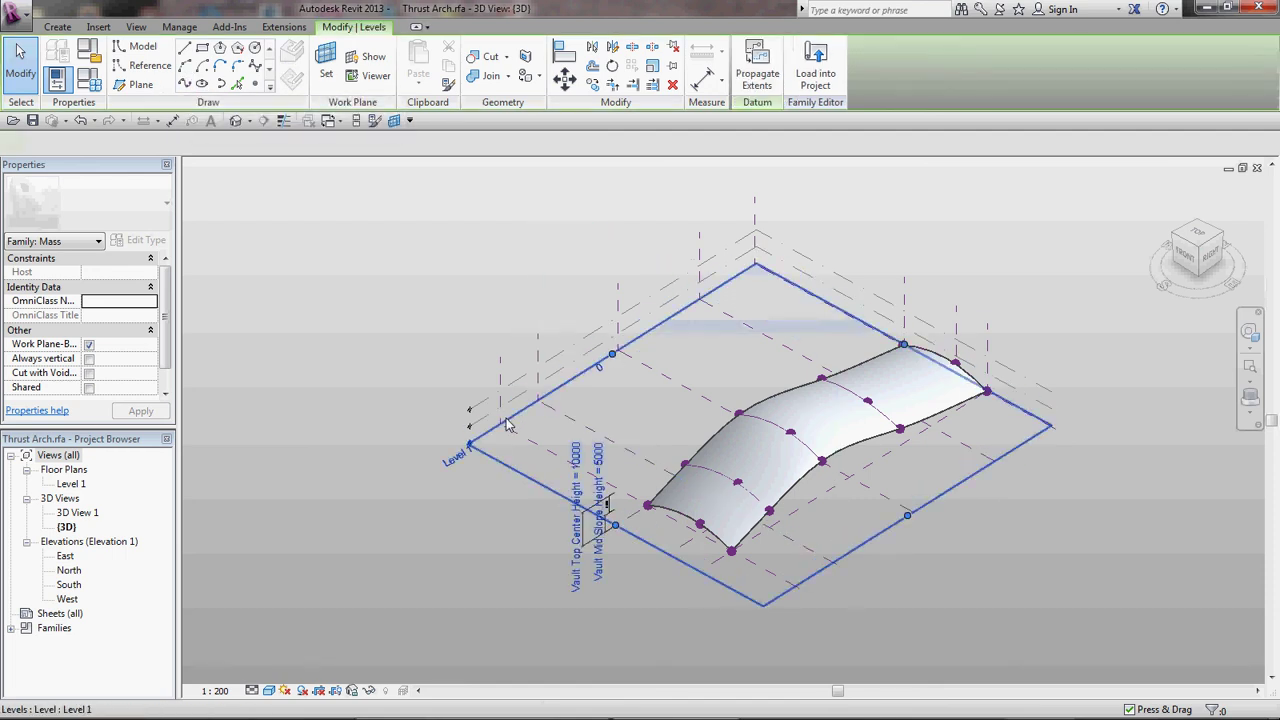
left_click(185, 85)
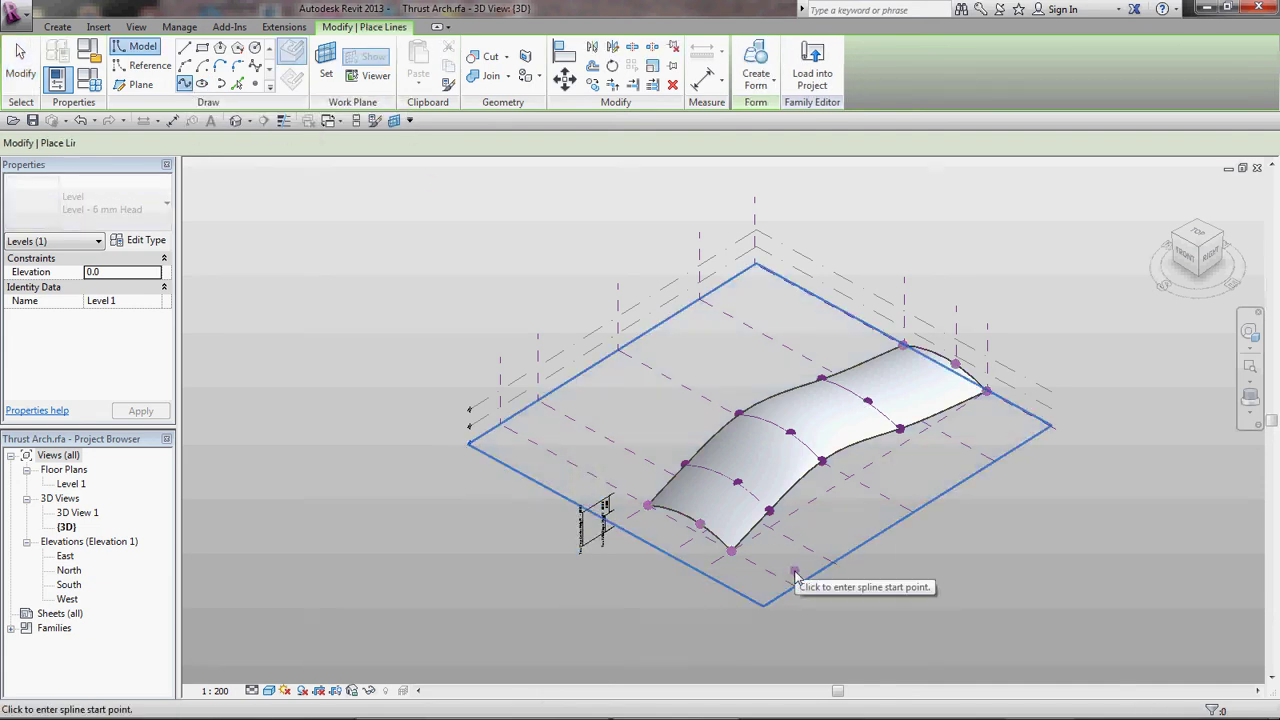
left_click(903, 469)
left_click(957, 460)
left_click(1001, 428)
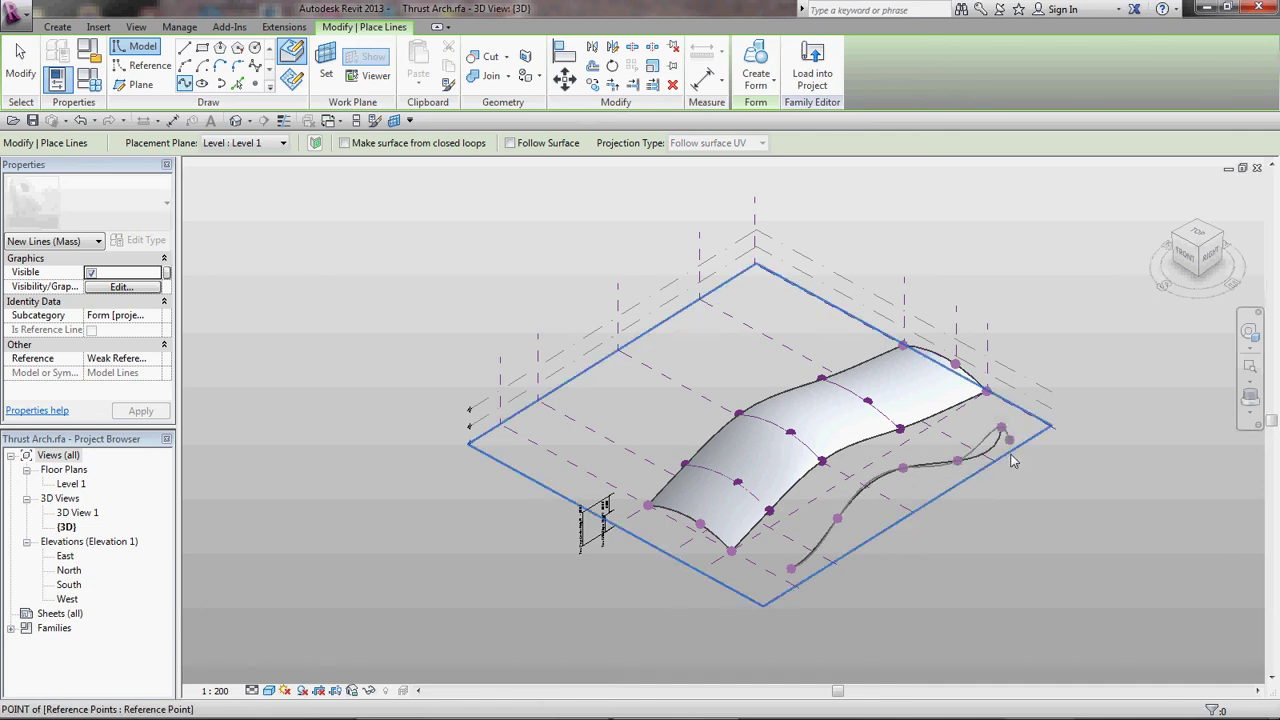
key("Escape")
key("Escape")
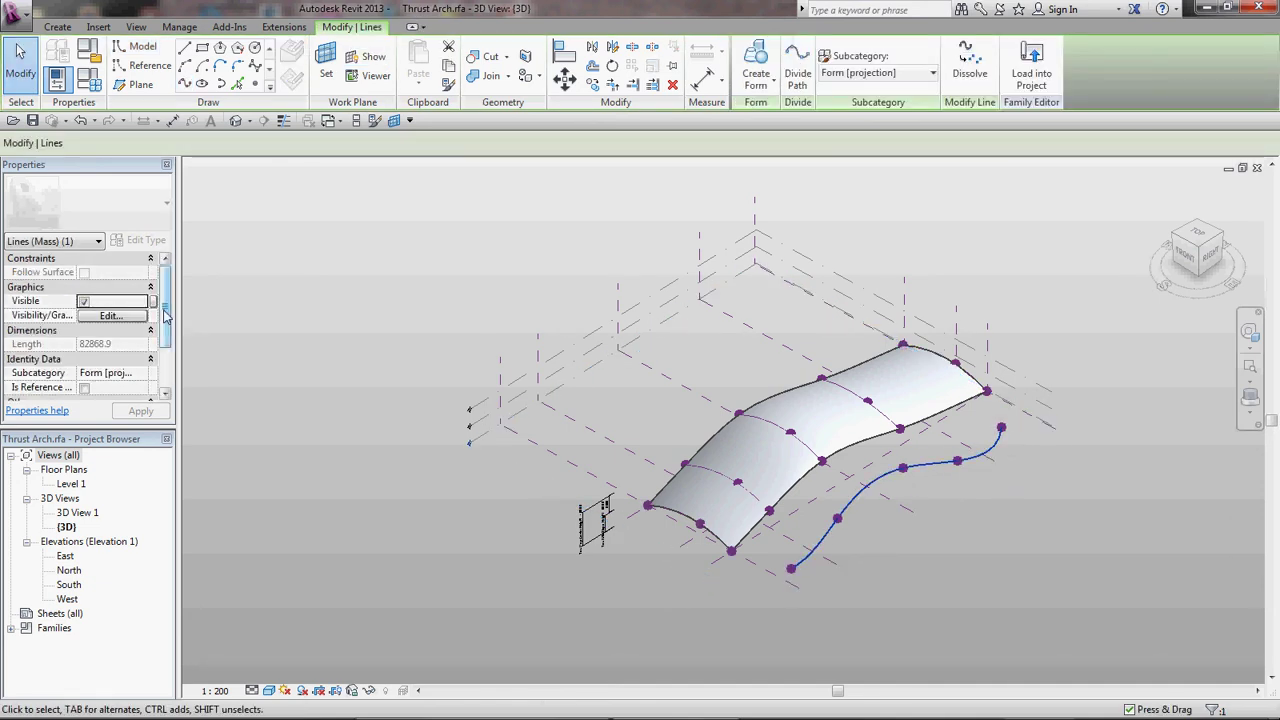
left_click(666, 590)
Try to create a form between the vault surface's long edge and the reference-line spline beside it
left_click(797, 492)
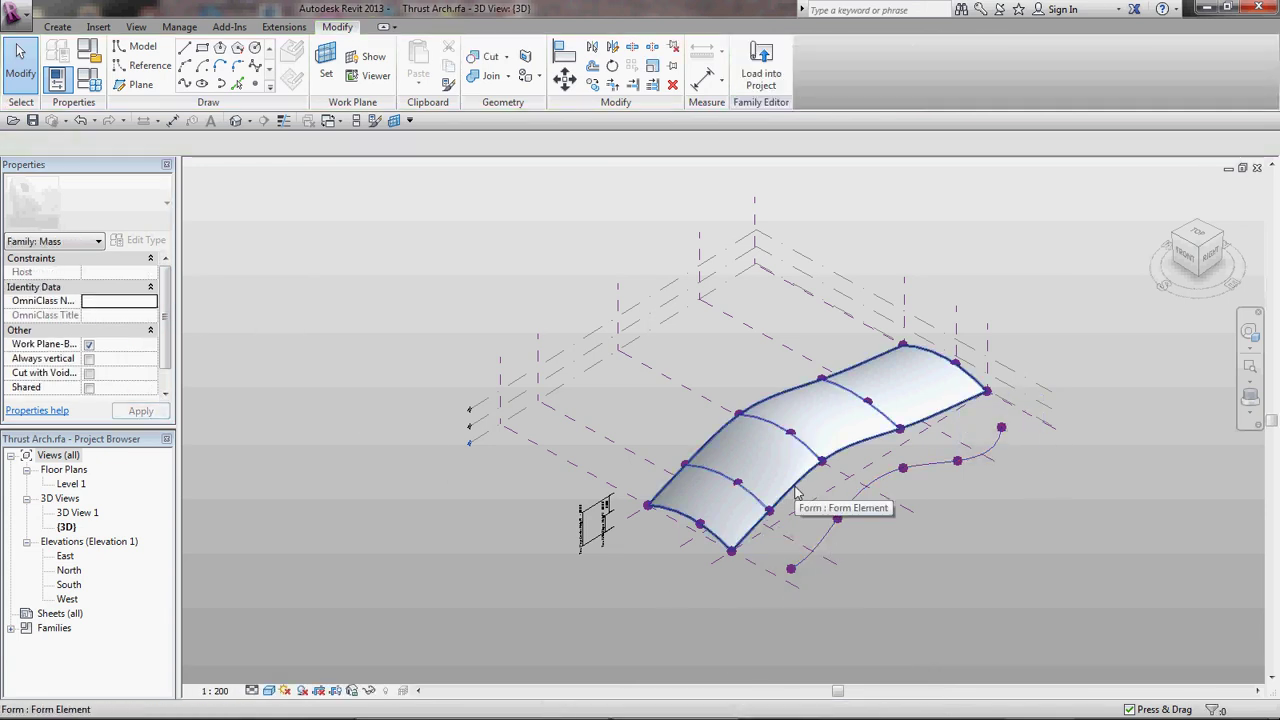
key("Tab")
left_click(797, 492)
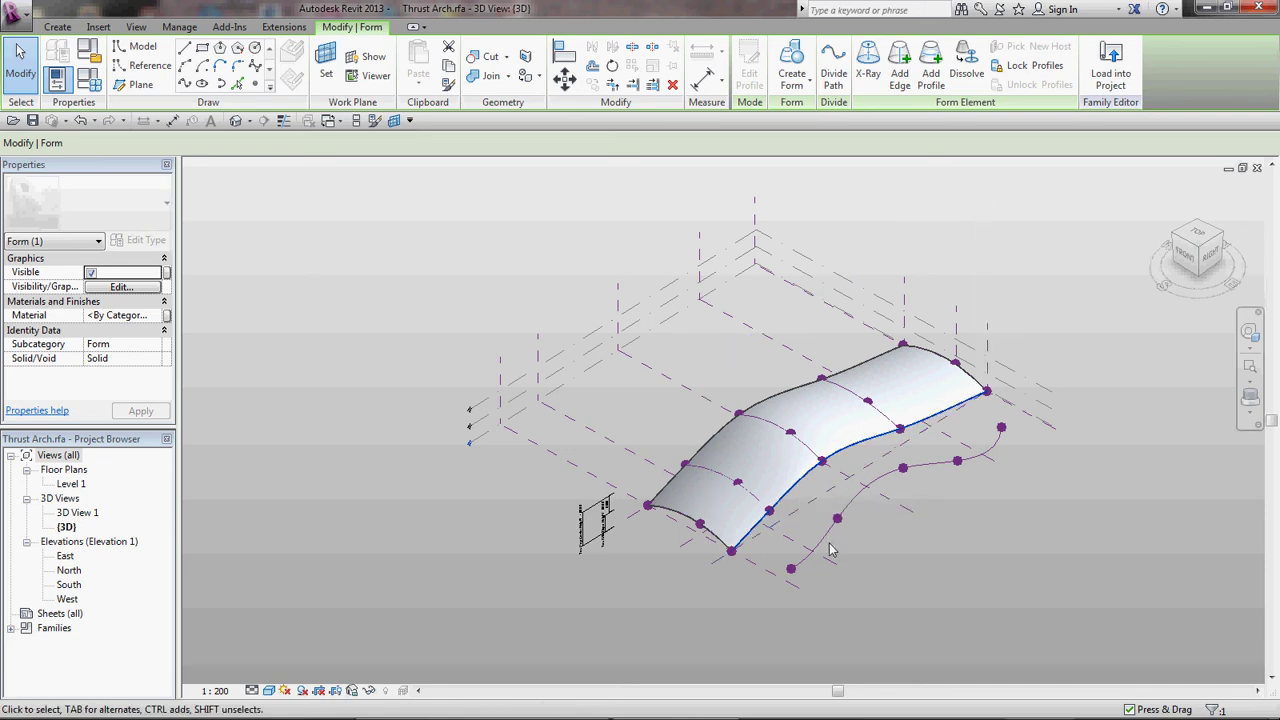
left_click(893, 566, "ctrl")
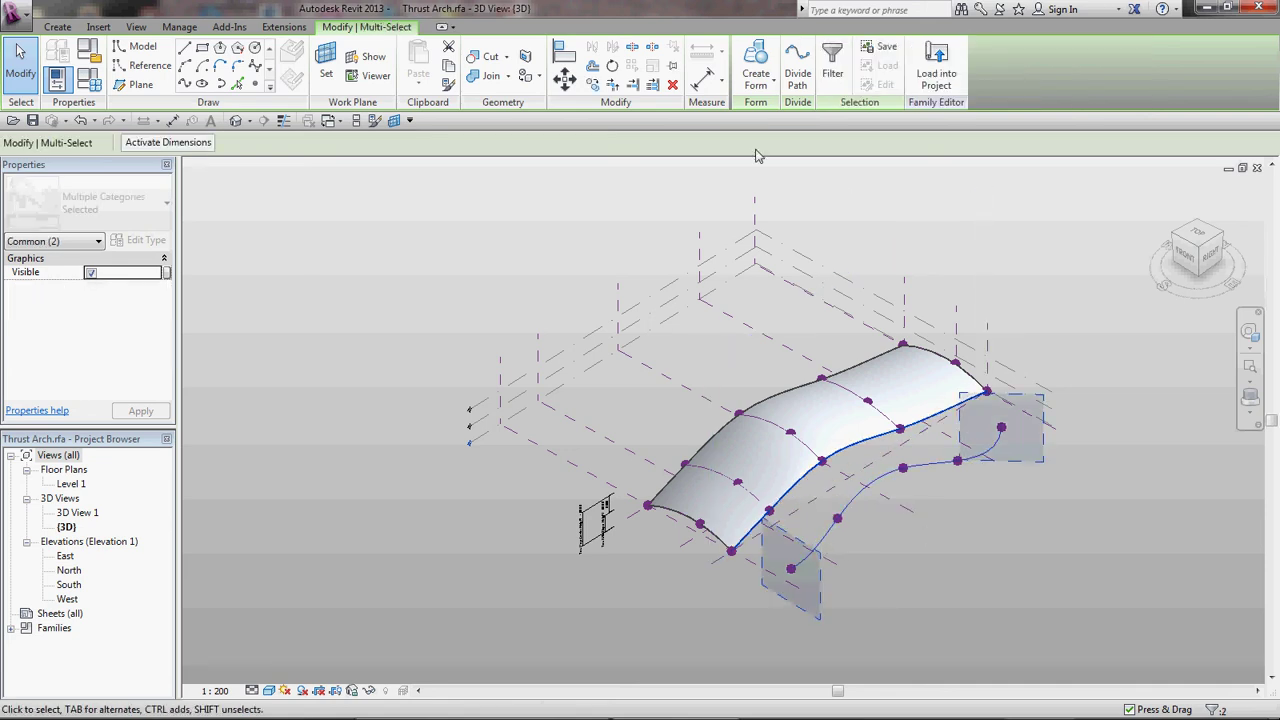
left_click(757, 72)
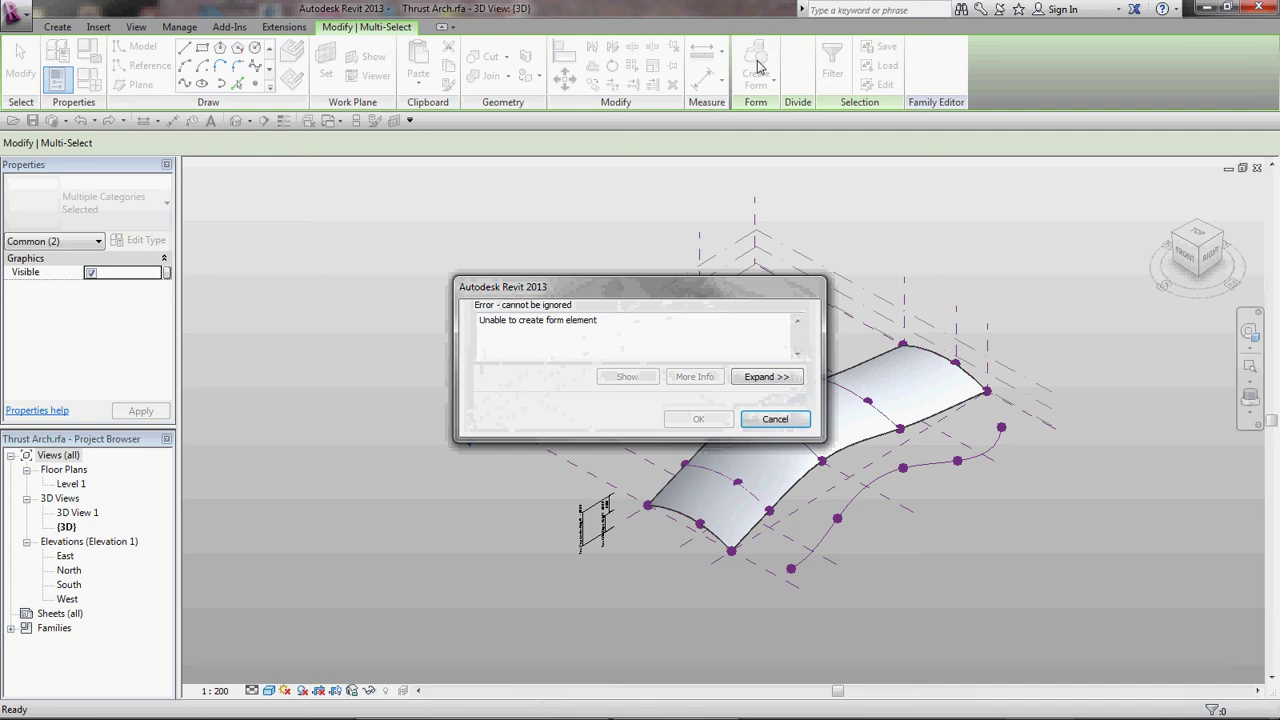
key("Escape")
scroll(961, 518, "up", 2)
middle_click_drag(1008, 486, 927, 529, "shift")
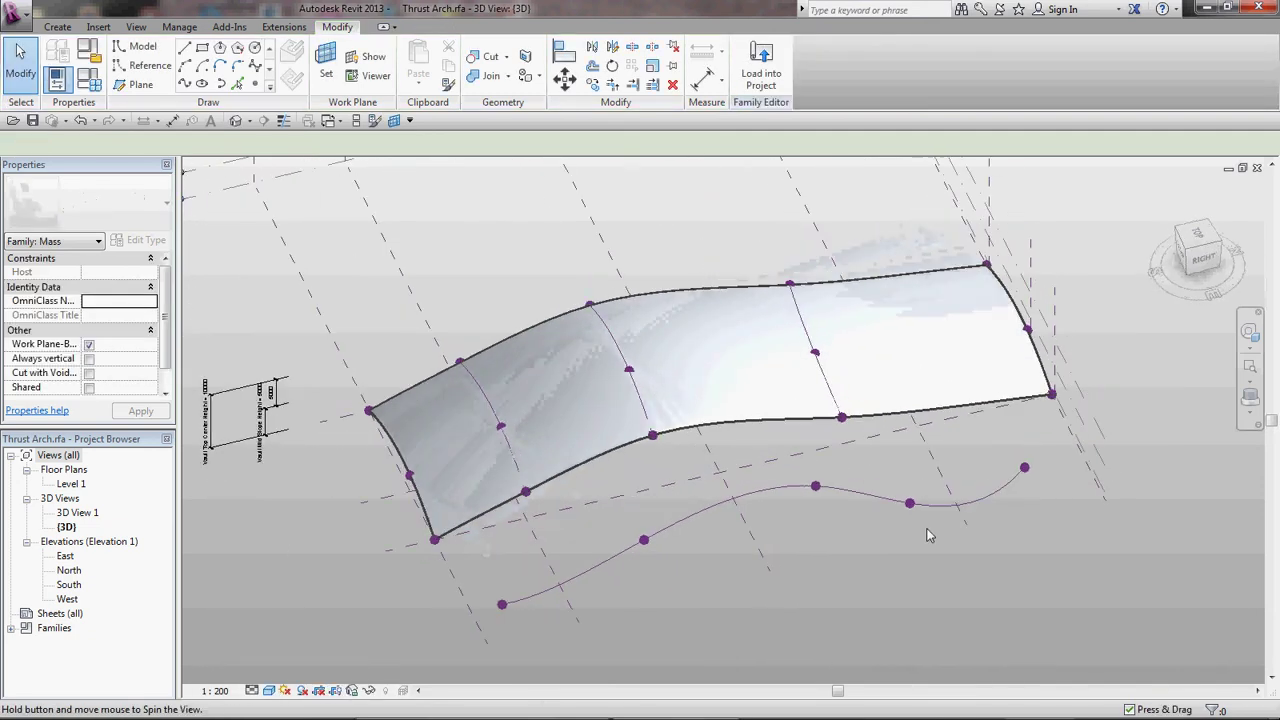
left_click(957, 407)
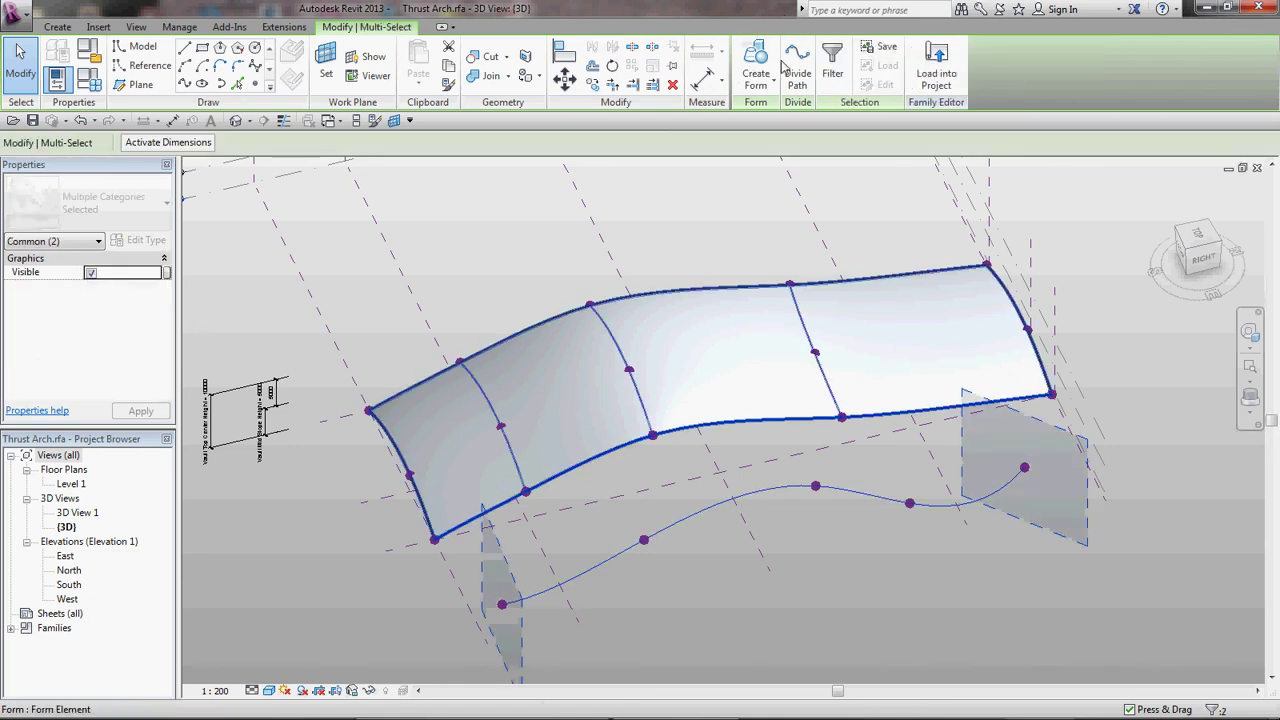
left_click(757, 68)
left_click(777, 417)
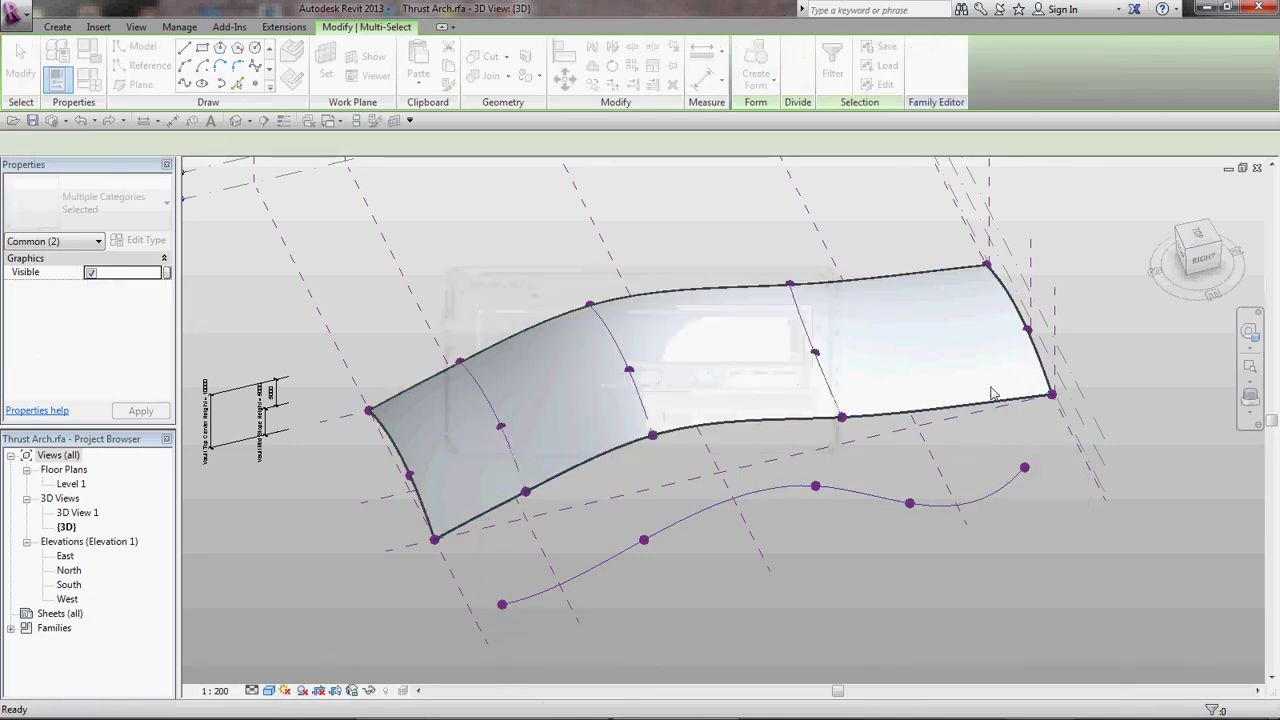
Create a form from the vault surface's long edge alone, inspect it and undo it
key("Tab")
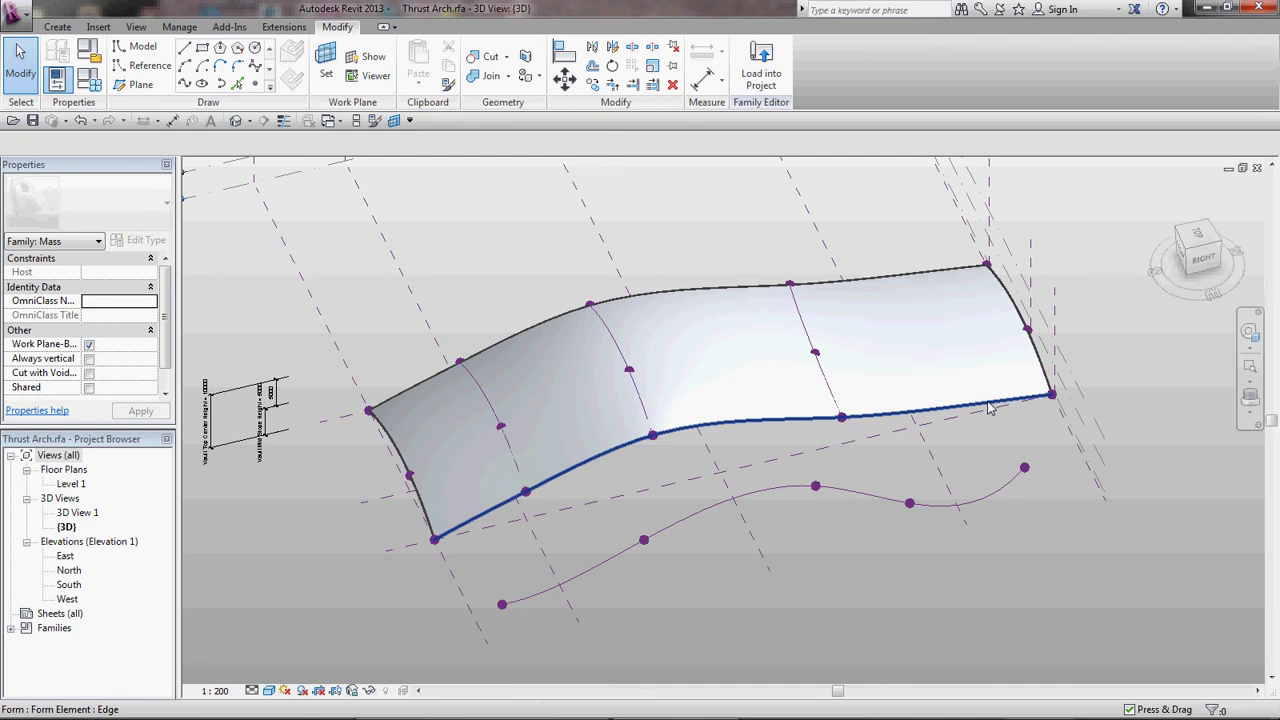
left_click(988, 407)
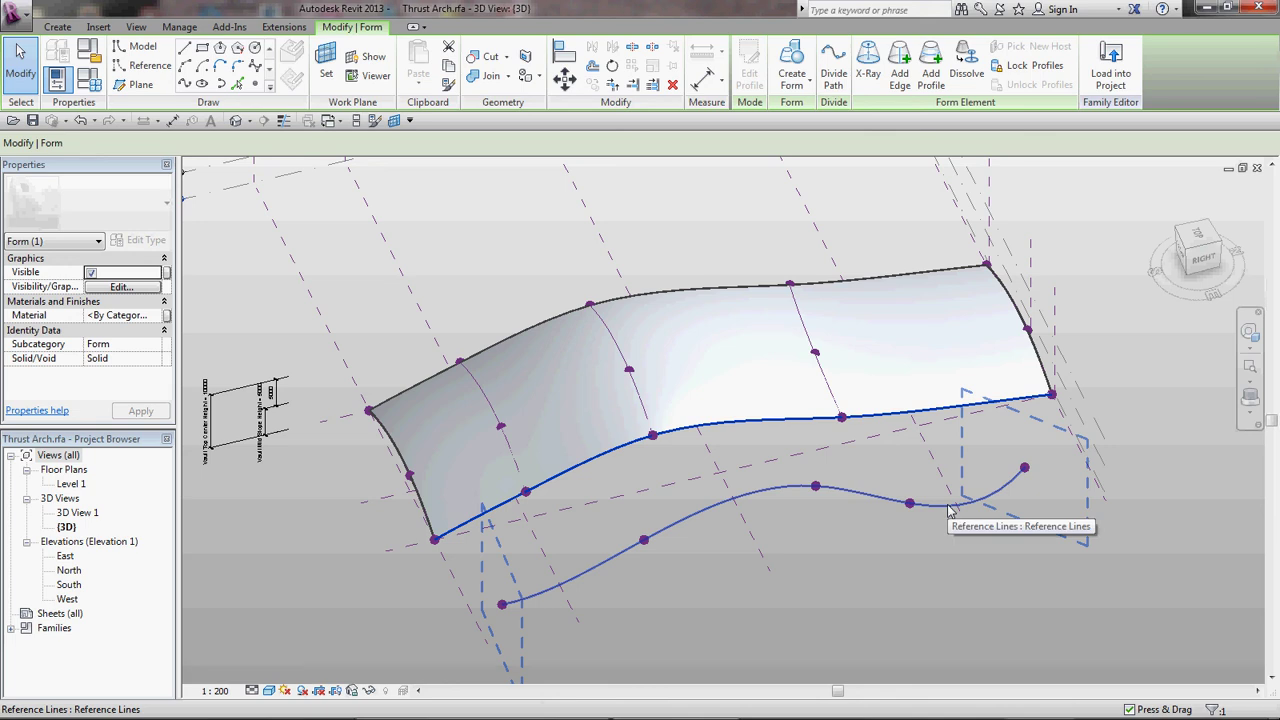
left_click(792, 57)
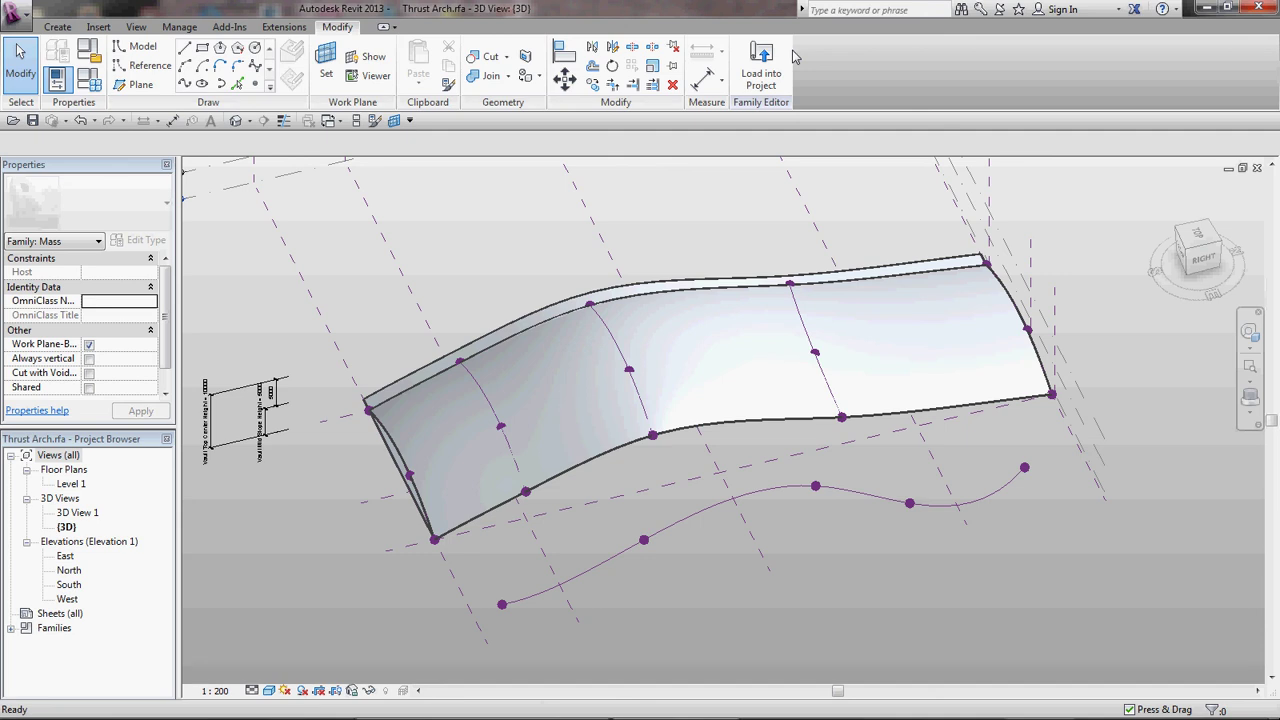
mouse_move(692, 596)
middle_mouse_down("shift")
mouse_move(829, 225)
mouse_move(837, 160)
mouse_move(810, 380)
mouse_move(737, 529)
mouse_move(690, 573)
middle_mouse_up("shift")
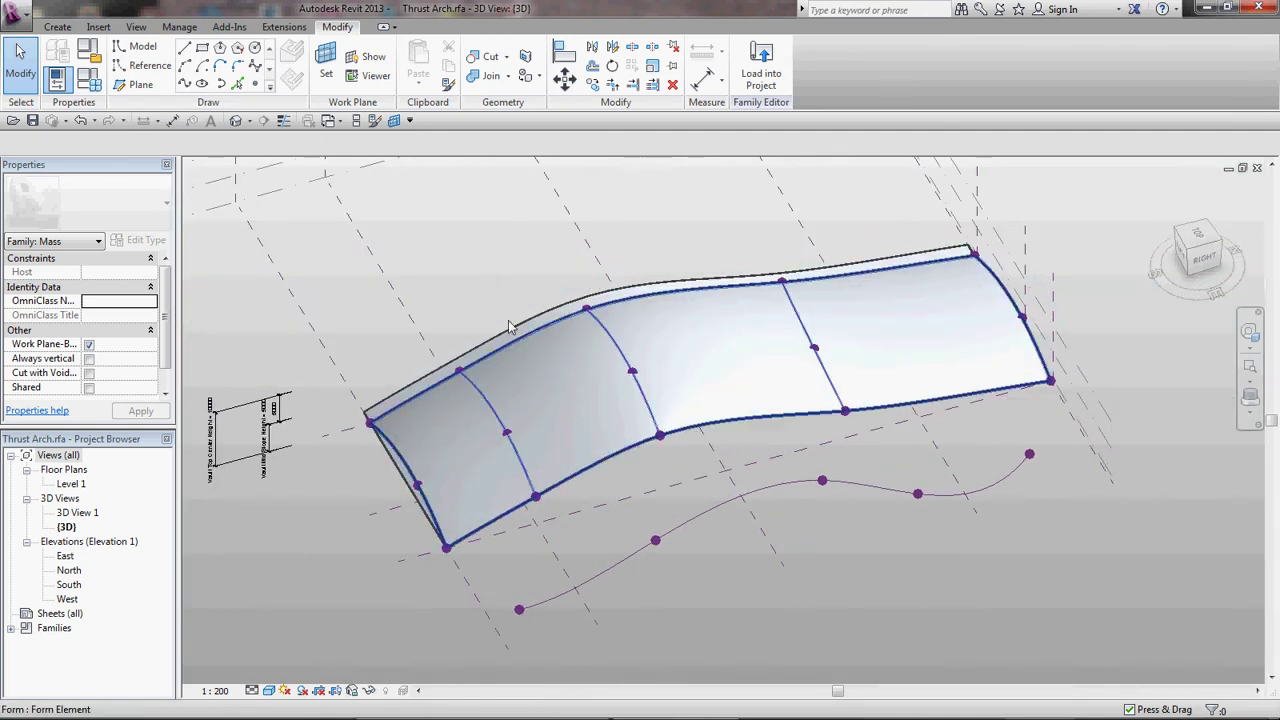
left_click(84, 120)
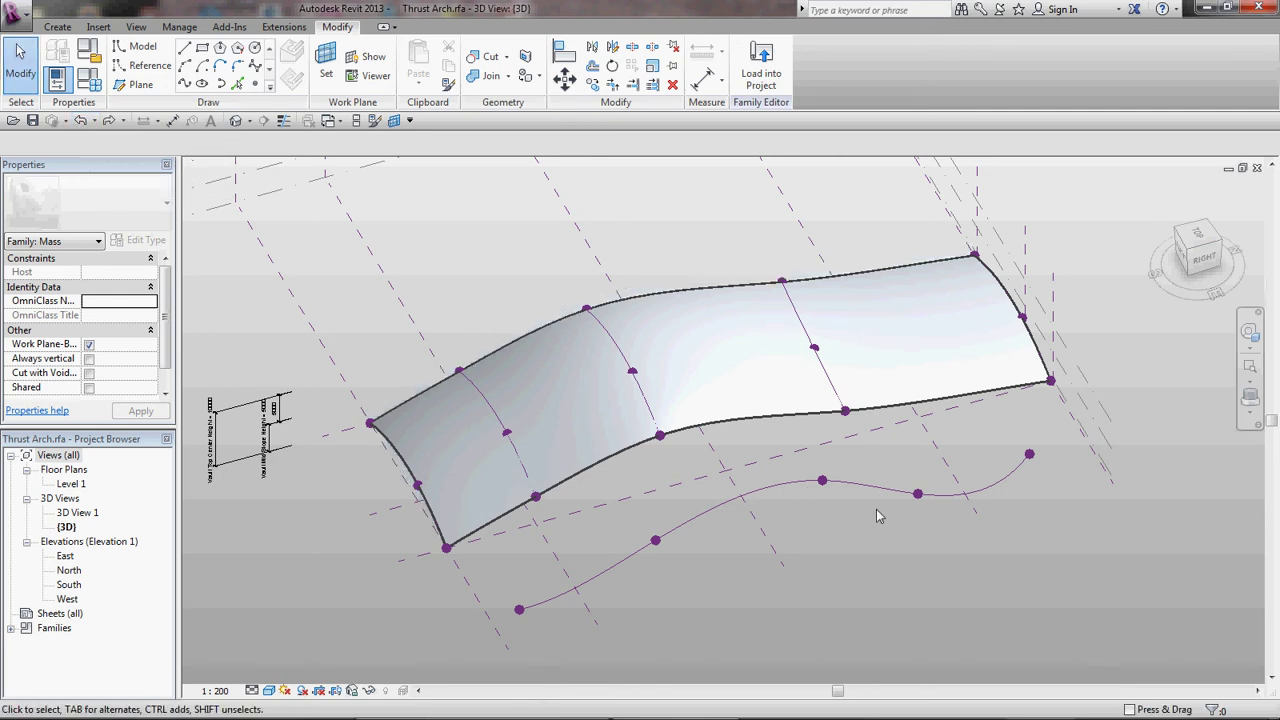
Convert the spline beside the vault to a model line by turning off Is Reference Line, and clear the selection
left_click(969, 492)
scroll(168, 388, "down", 1)
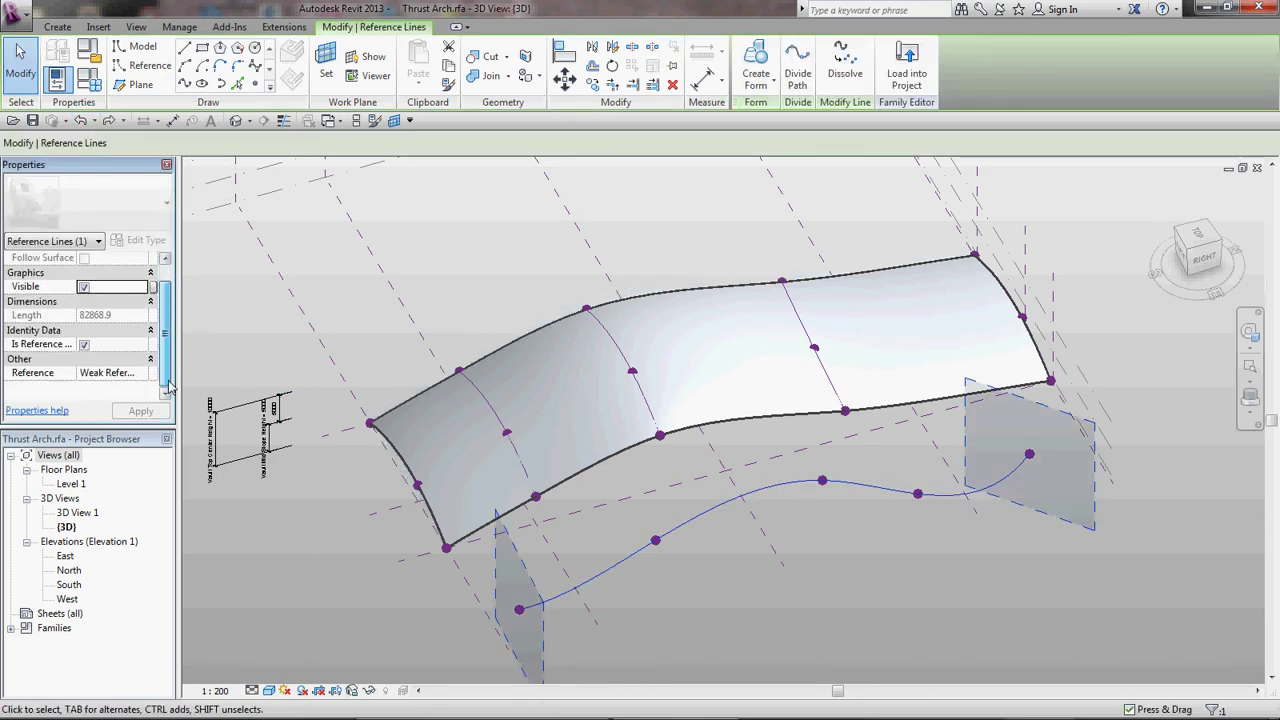
left_click(87, 346)
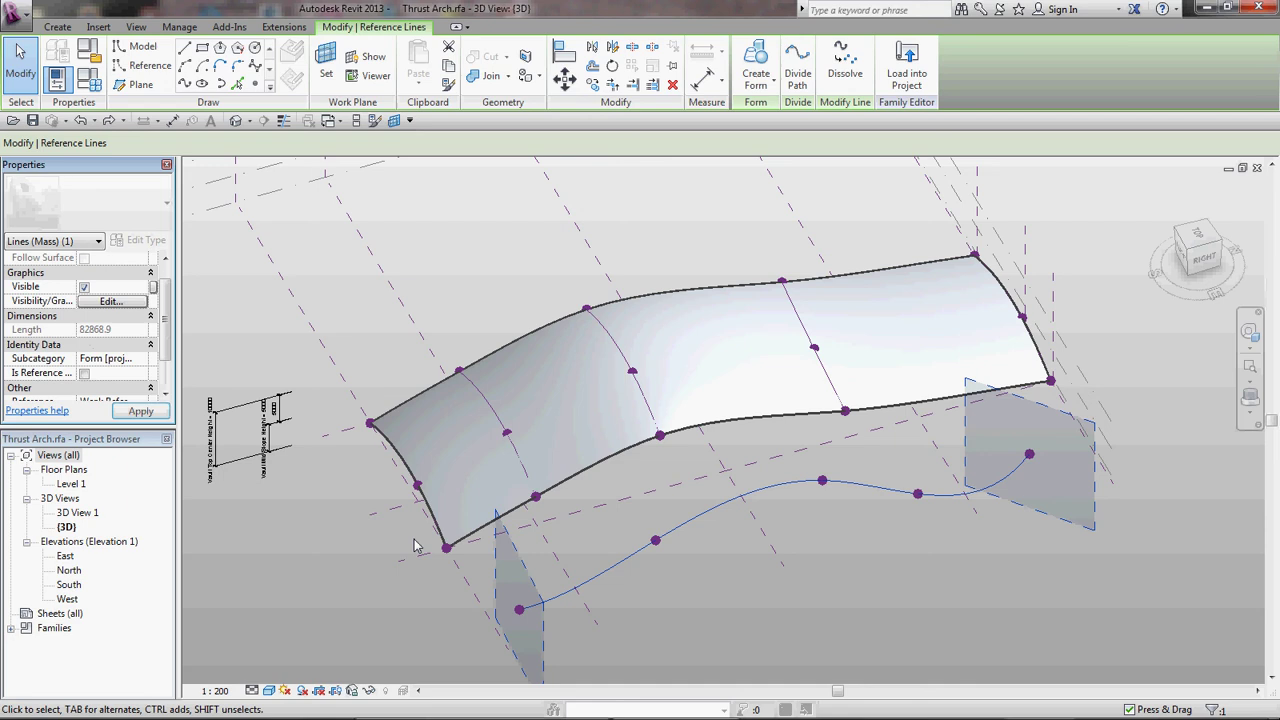
left_click(849, 596)
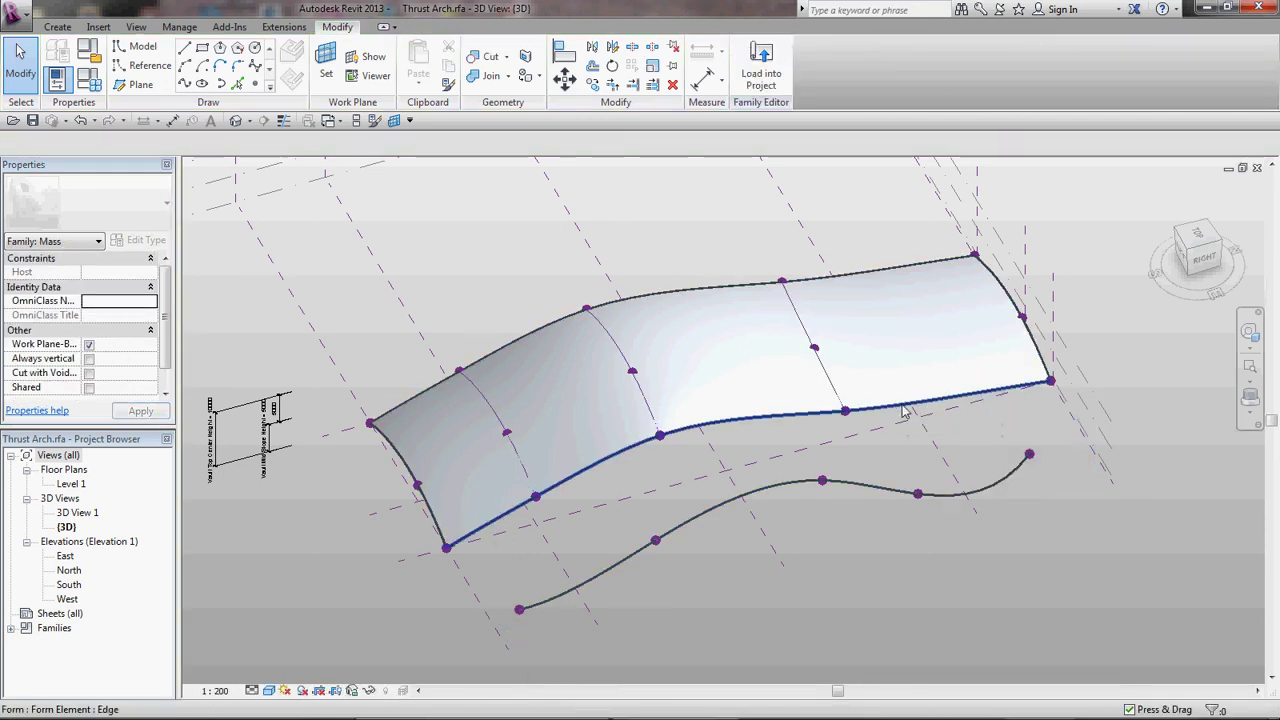
Try to create a form between the vault surface's long edge and the model-line spline beside it
left_click(907, 410)
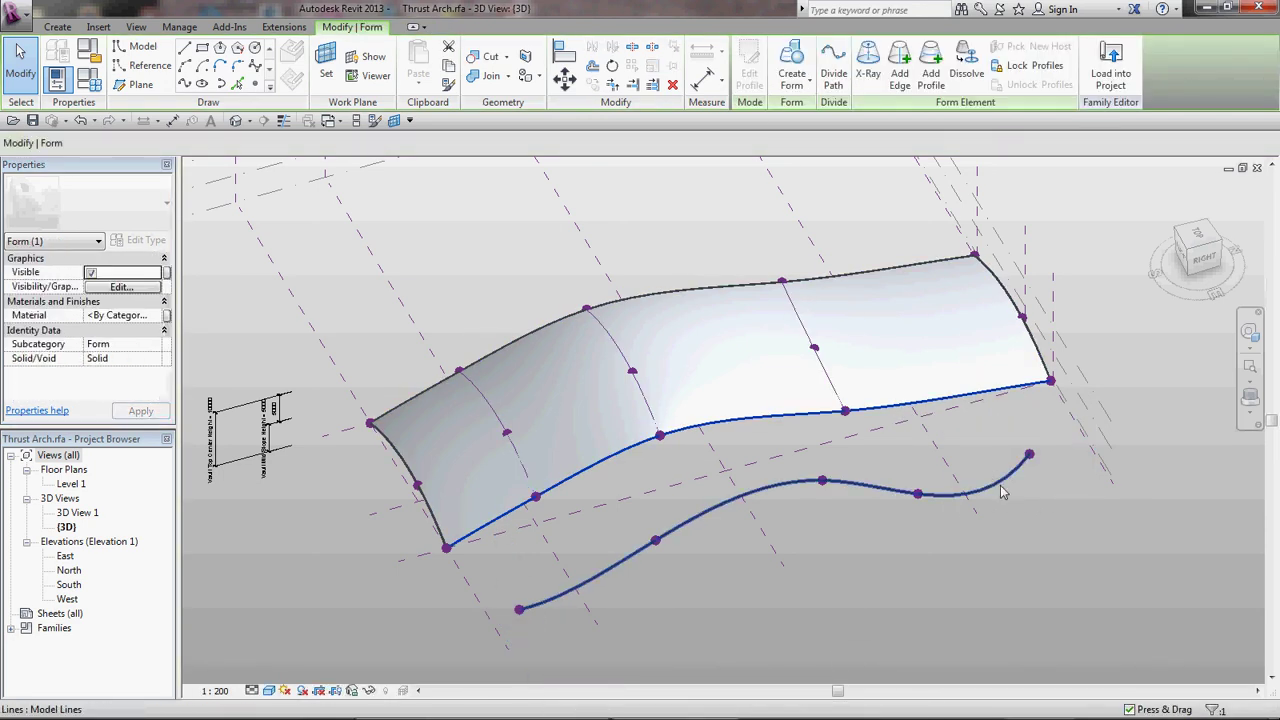
left_click(995, 490, "ctrl")
left_click(757, 62)
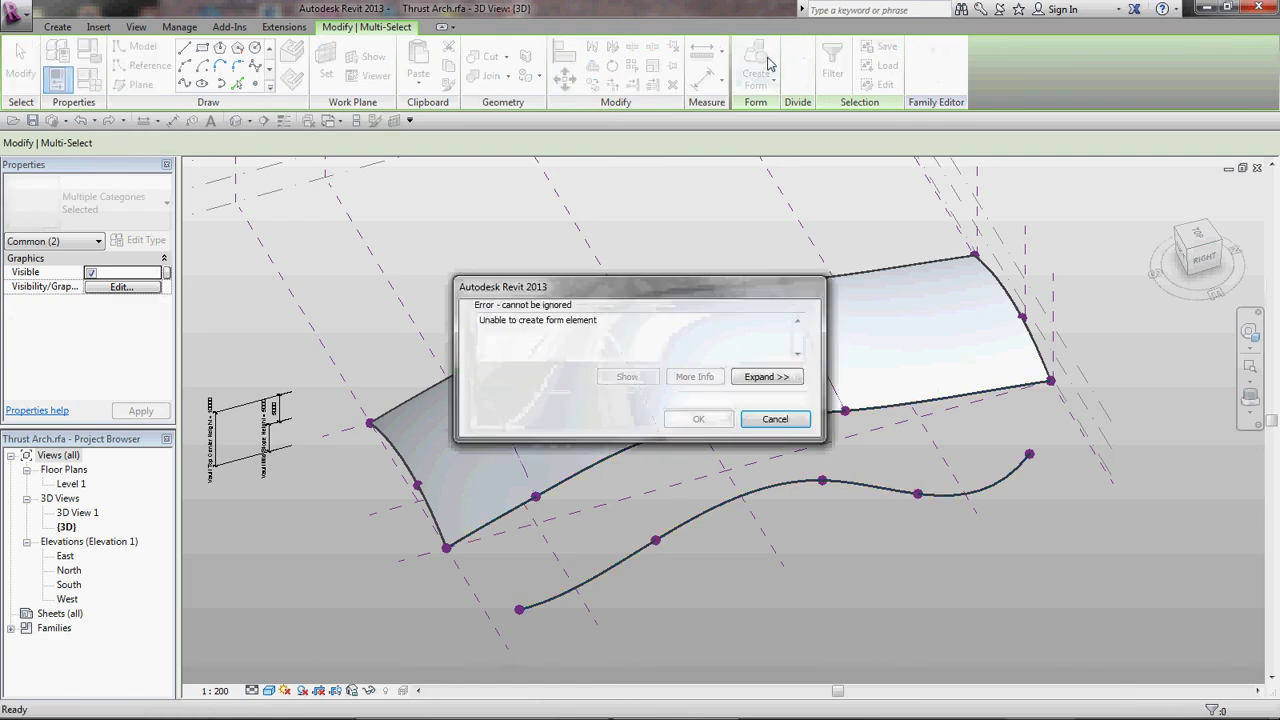
key("Escape")
Raise the three interior points of the spline beside the vault to different heights above Level 1
middle_click_drag(927, 597, 884, 420, "shift")
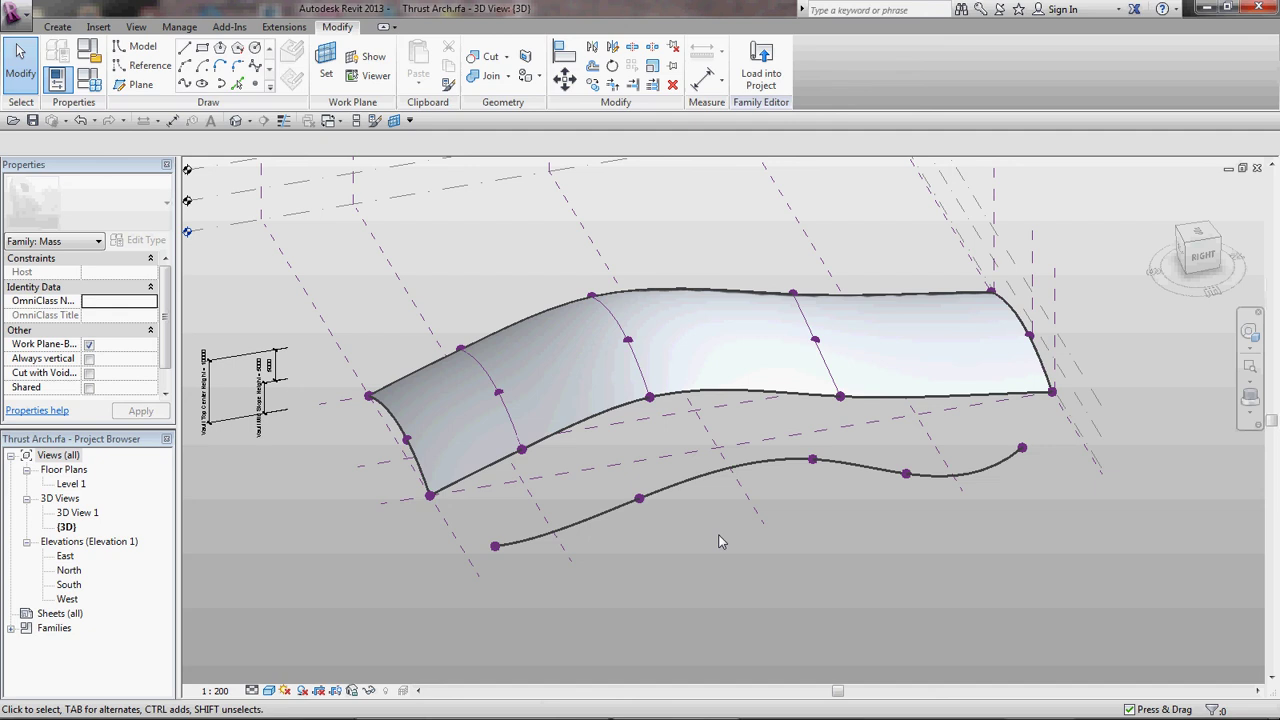
left_click(639, 497)
left_click_drag(643, 483, 643, 452)
left_click(906, 475)
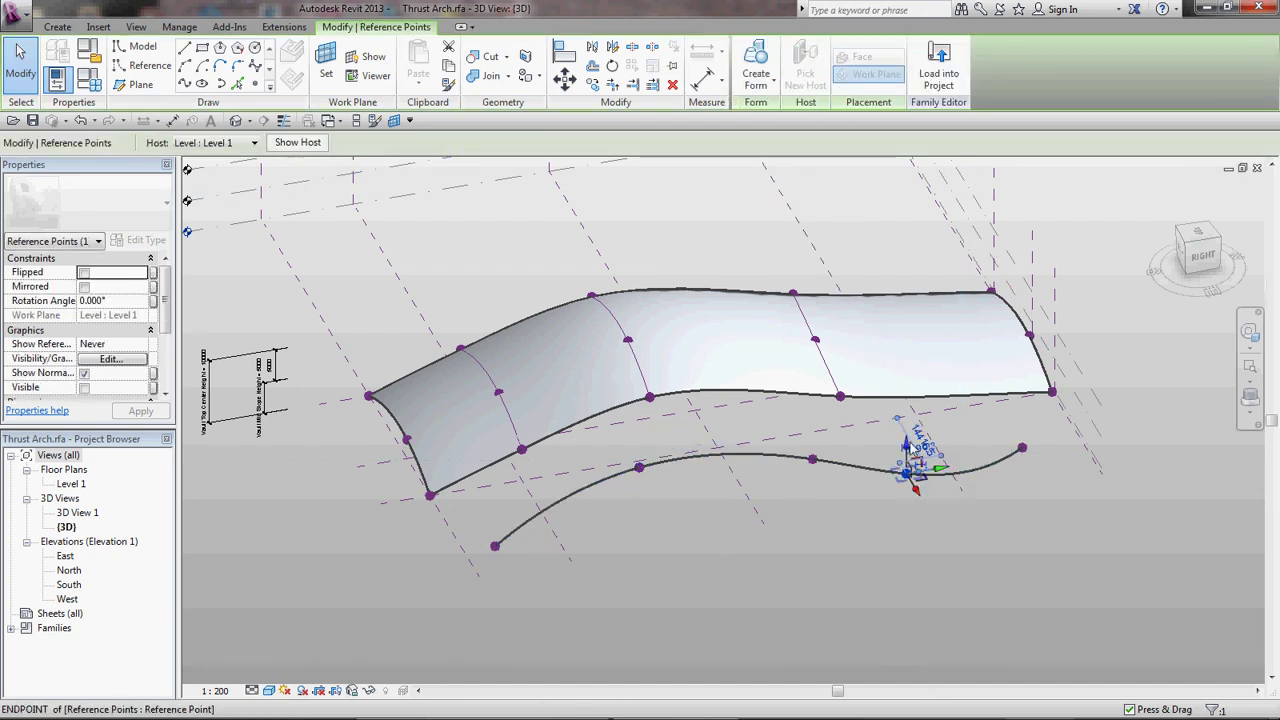
left_click_drag(908, 443, 908, 424)
left_click(815, 461)
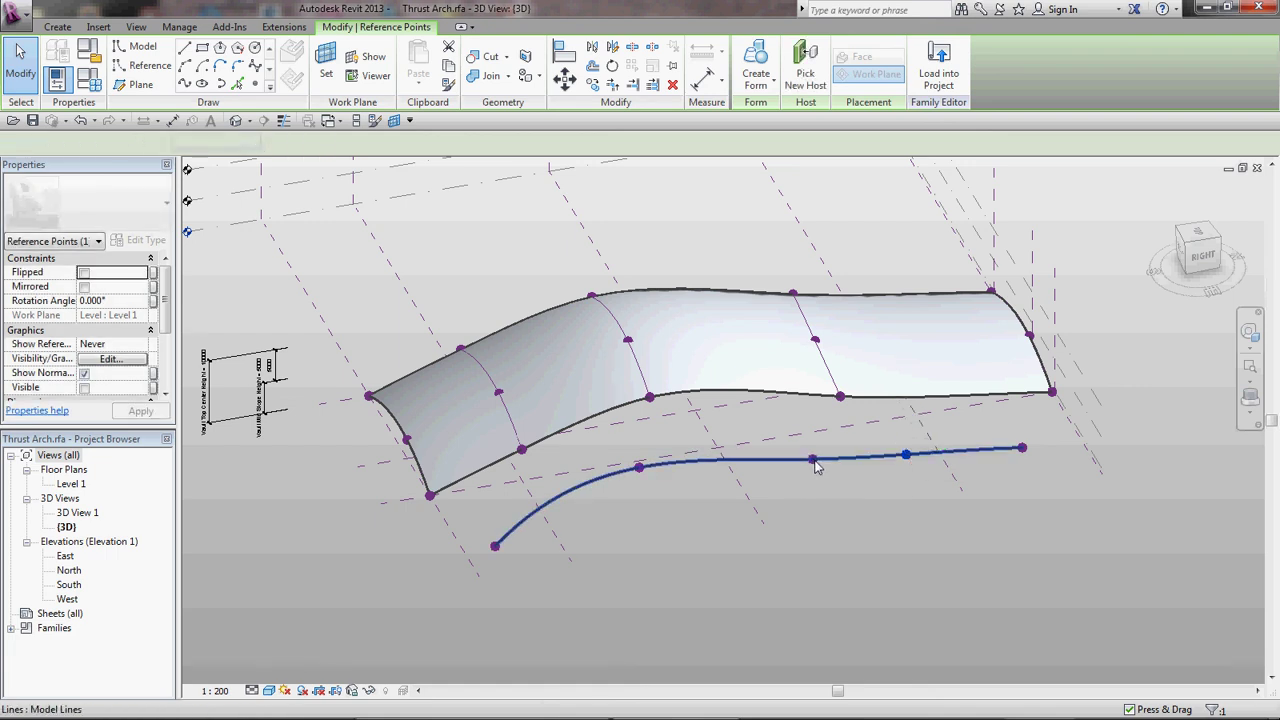
left_click_drag(807, 489, 815, 430)
left_click(835, 525)
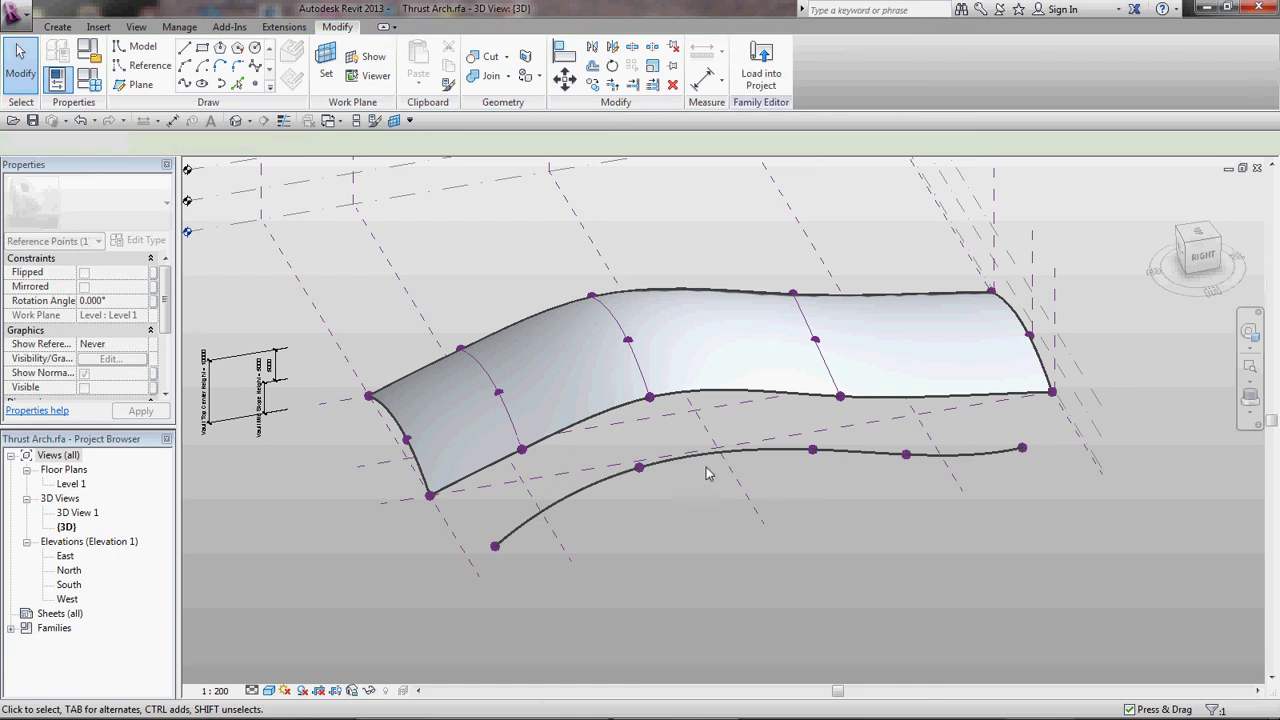
Convert the reshaped spline to a reference line by turning on Is Reference Line, and clear the selection
left_click(405, 432)
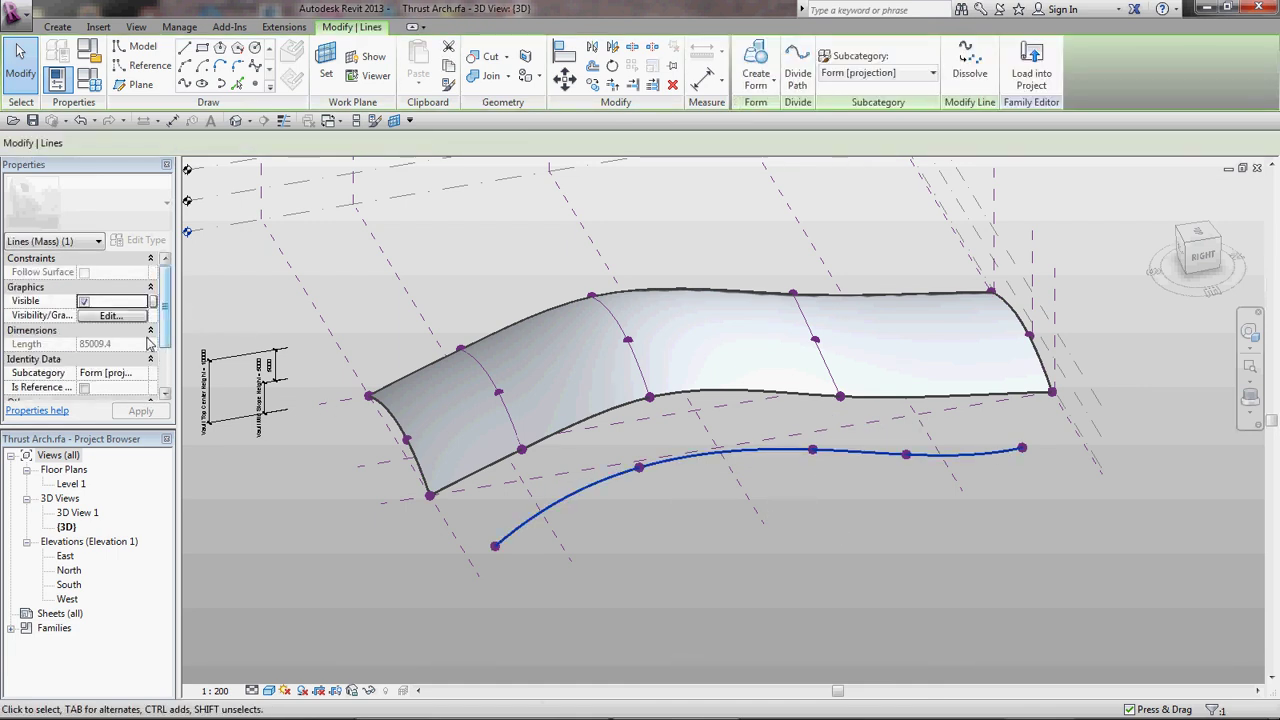
left_click(165, 340)
left_click(85, 331)
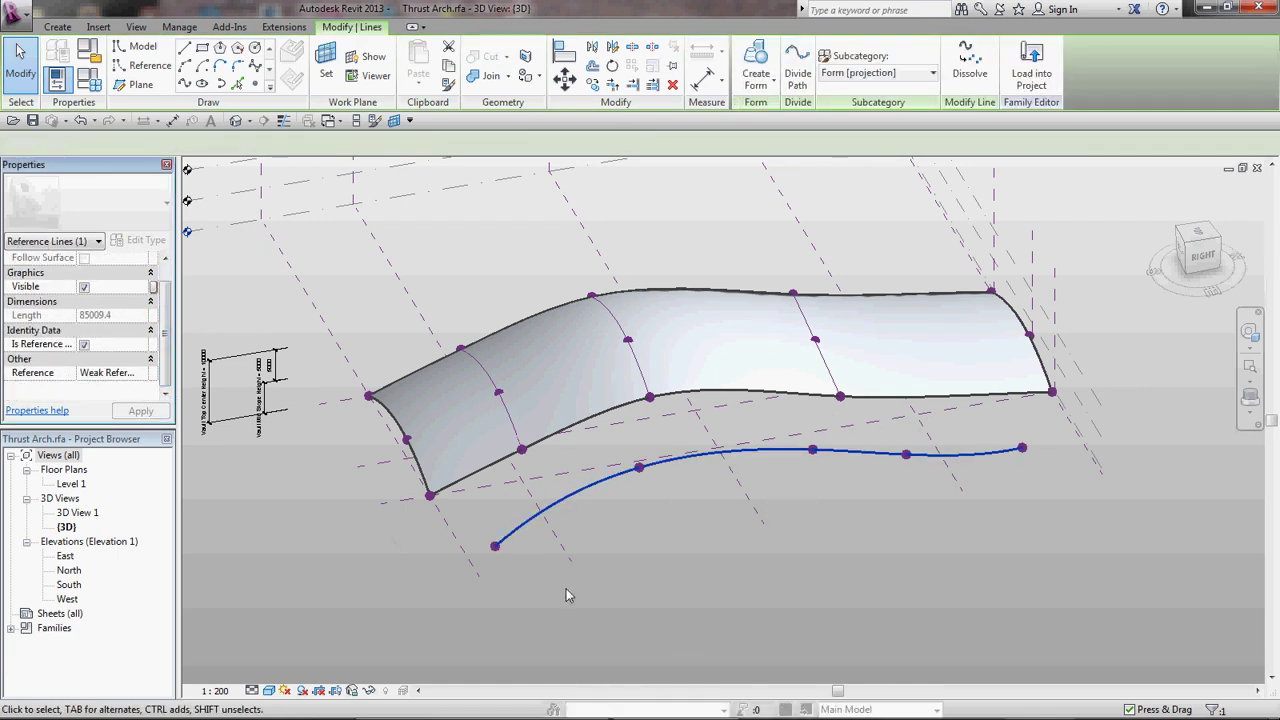
left_click(812, 503)
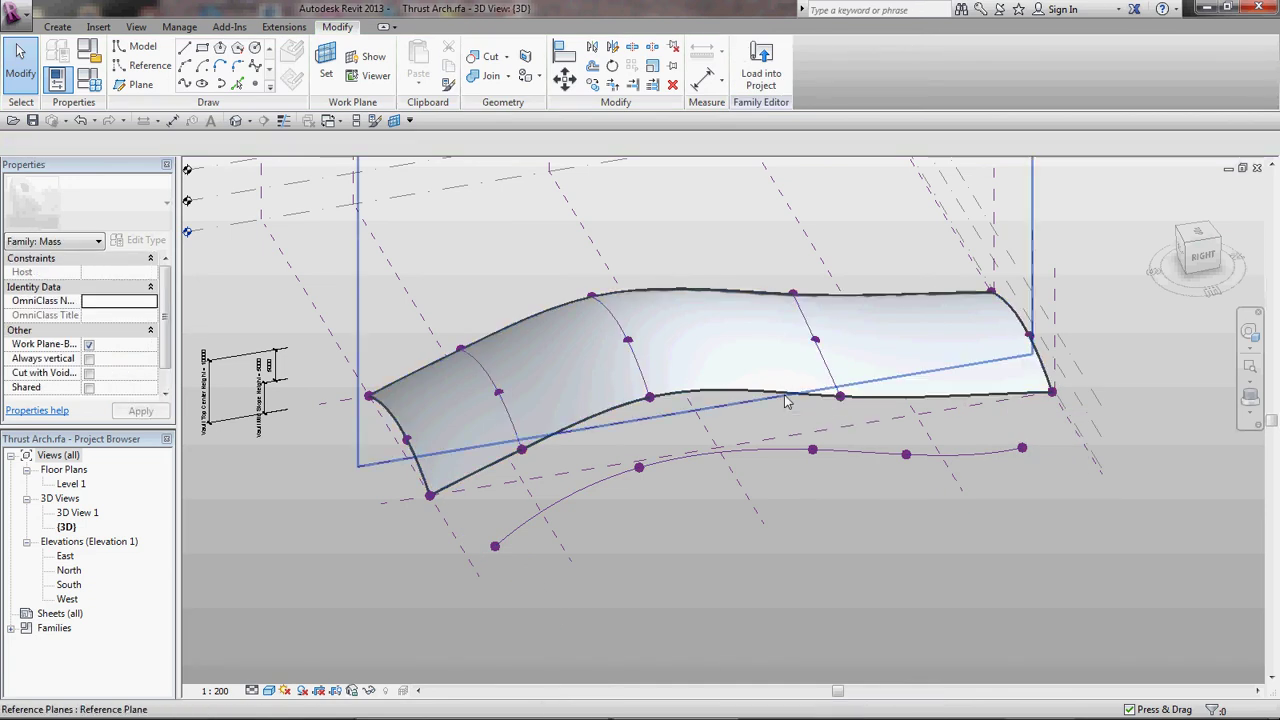
Create a form between the vault surface's long edge and the reference-line spline beside it
left_click(786, 401)
key("Tab")
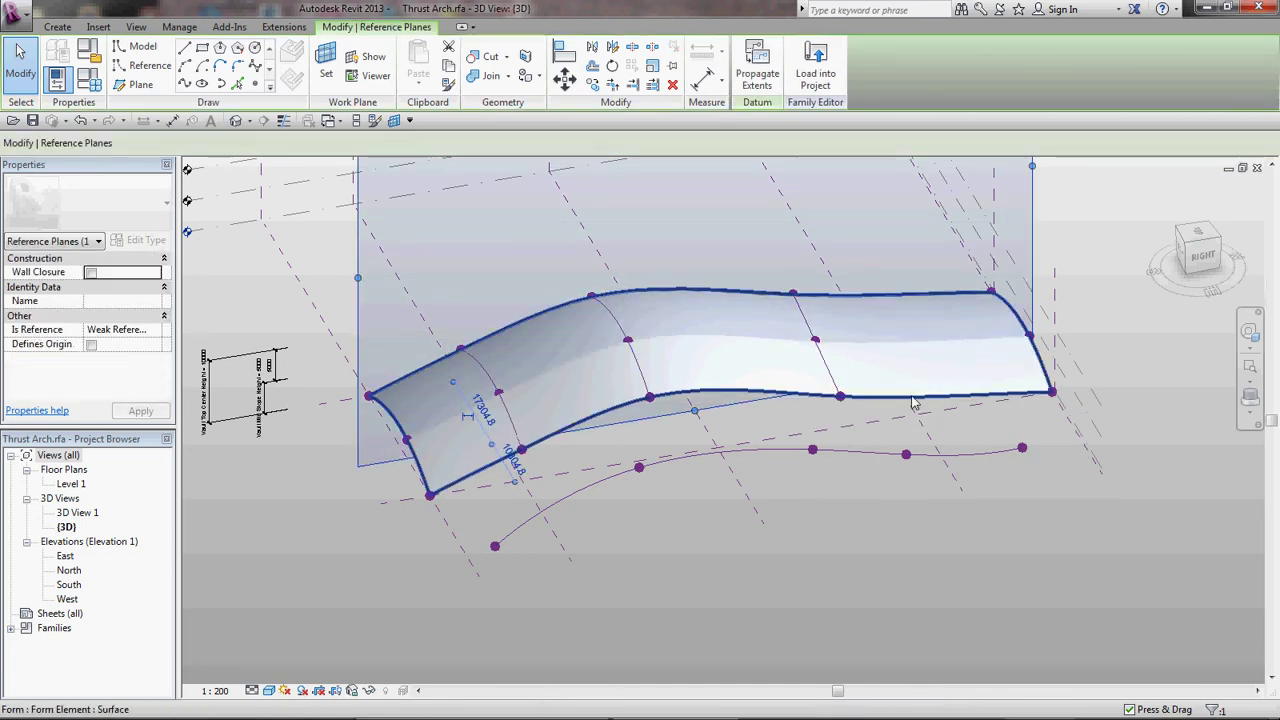
left_click(913, 403)
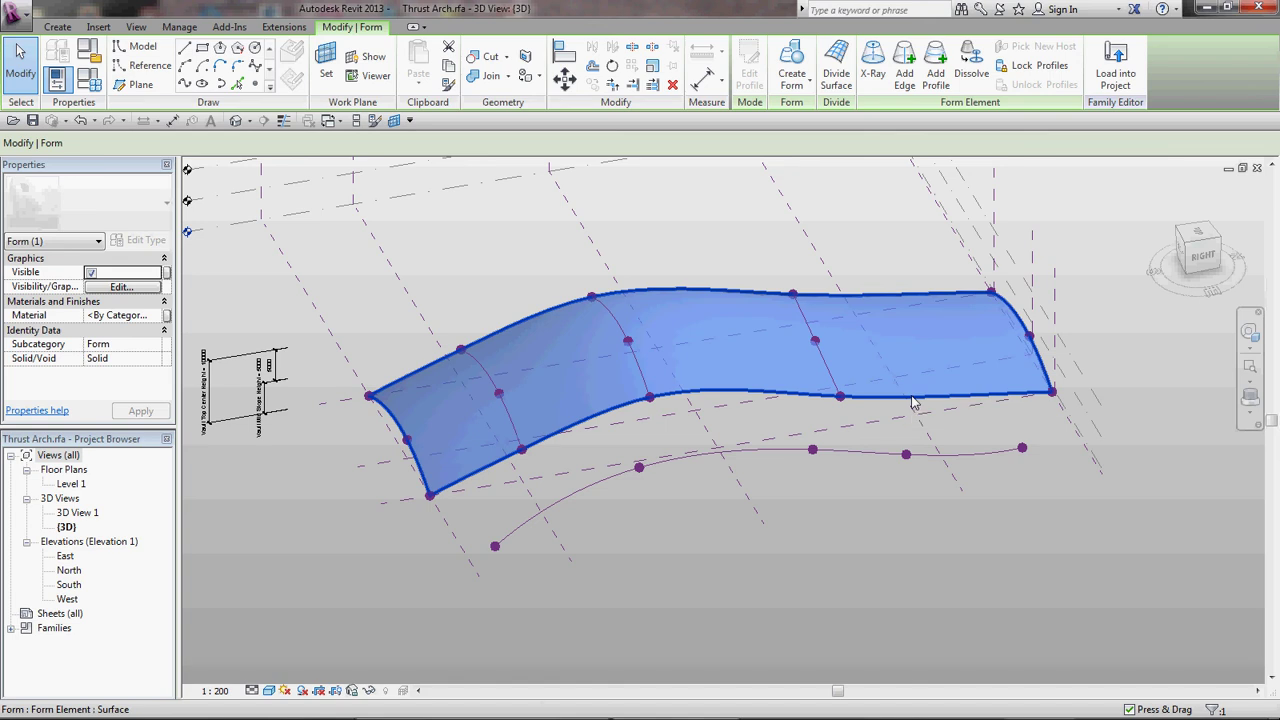
key("Escape")
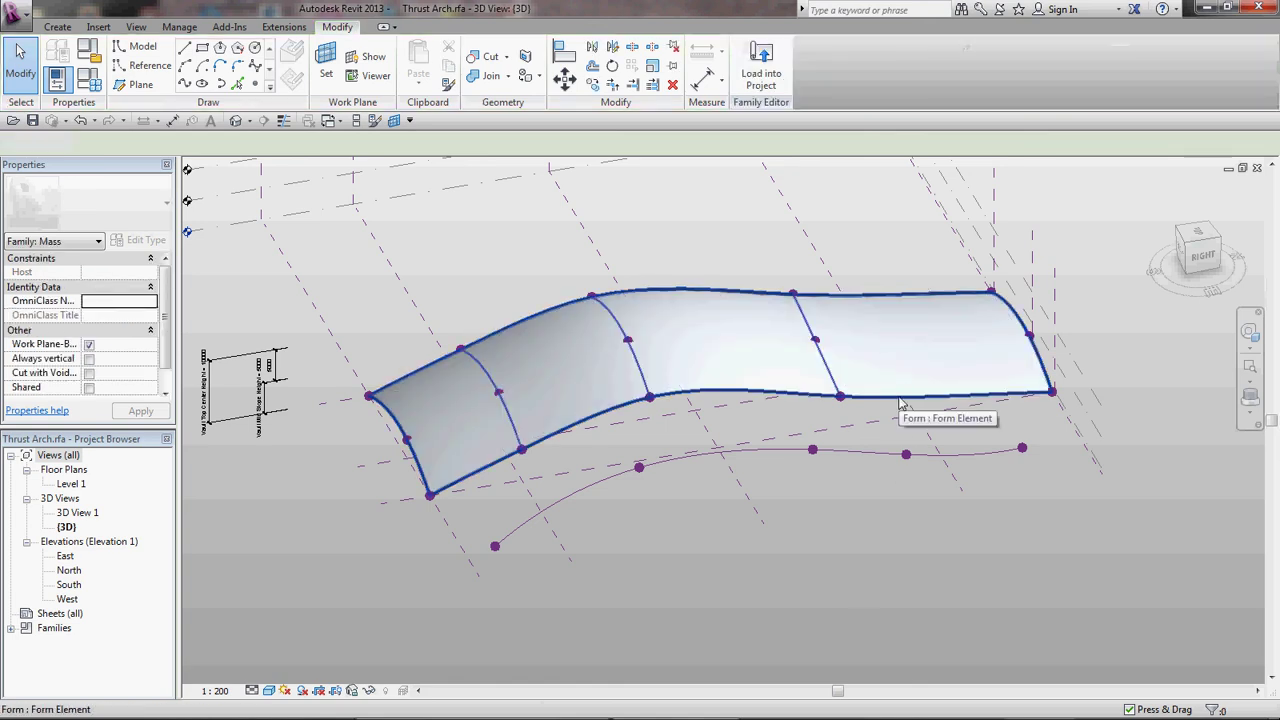
key("Tab")
left_click(900, 403)
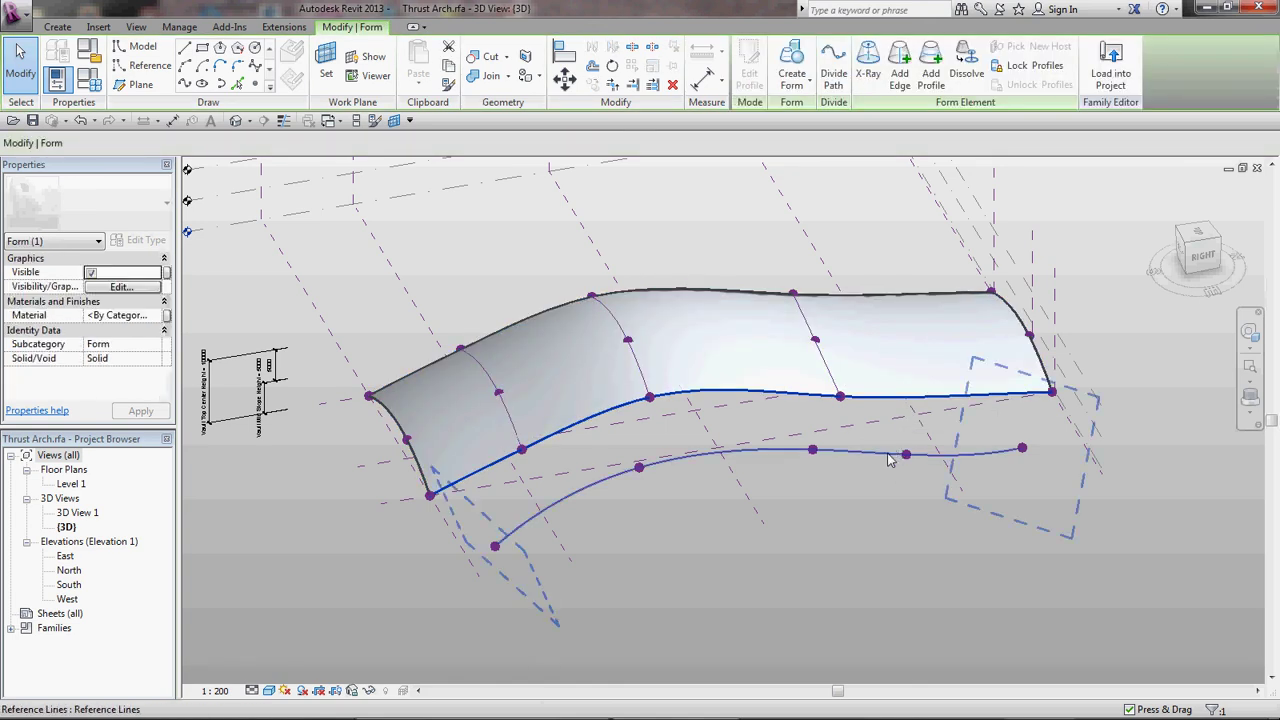
left_click(888, 457, "ctrl")
left_click(791, 62)
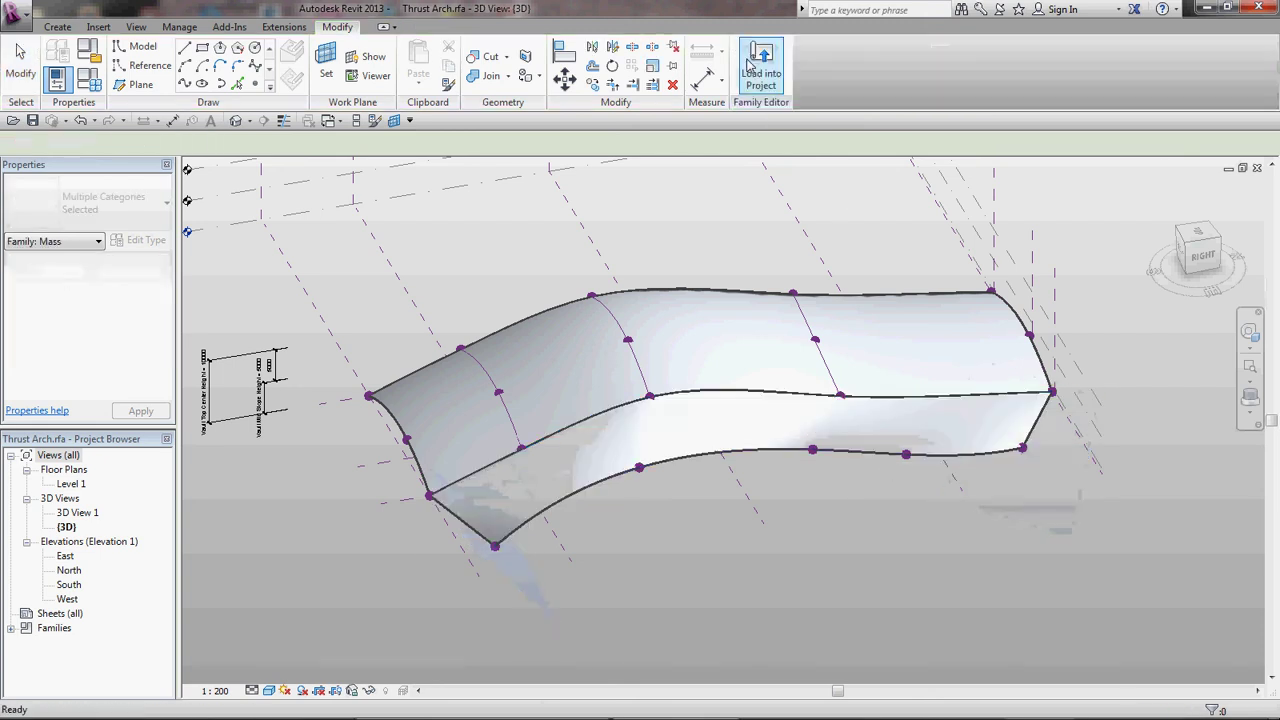
Inspect the new side form from several angles and review the properties of its three interior spline points
middle_click_drag(973, 530, 533, 367, "shift")
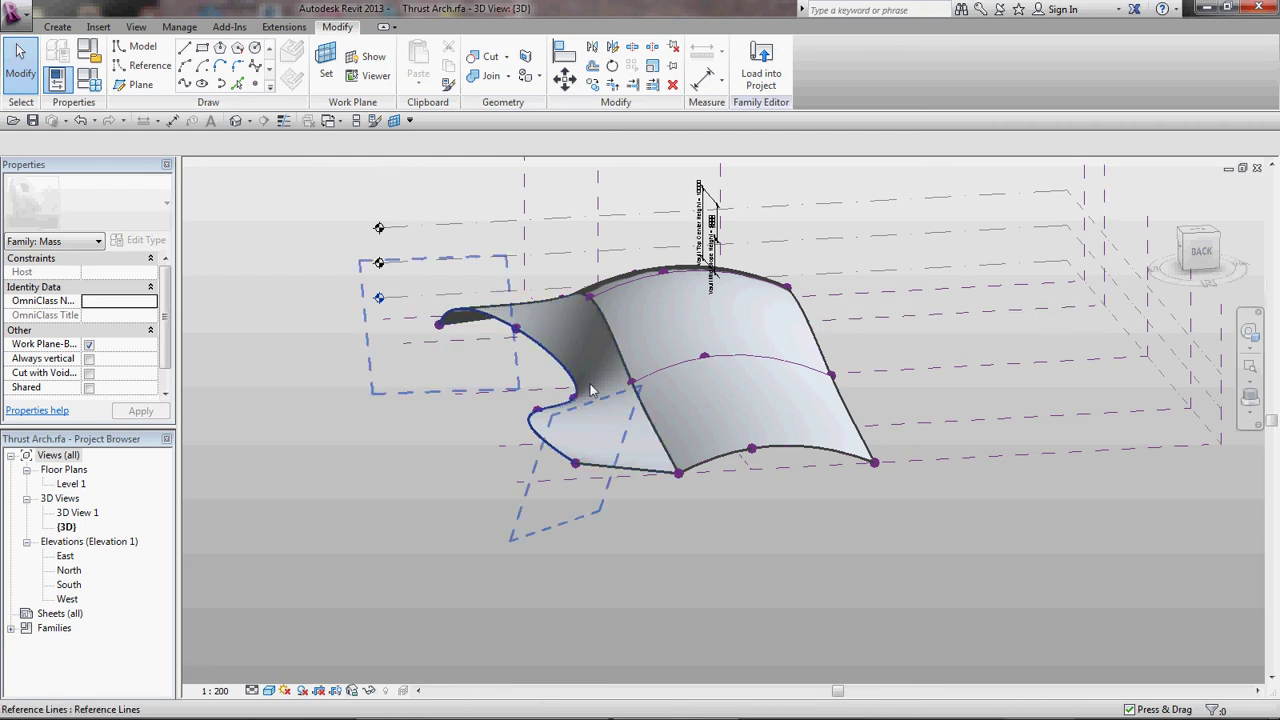
left_click(653, 405)
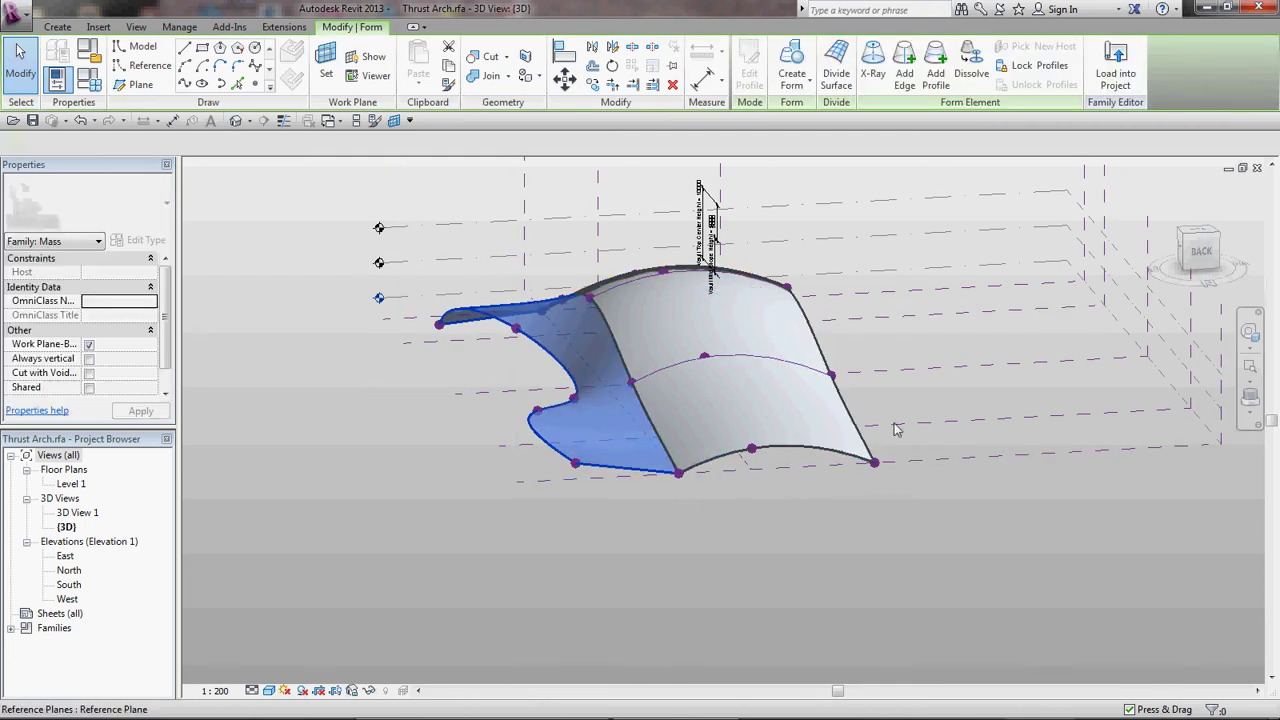
middle_click_drag(691, 537, 1042, 535, "shift")
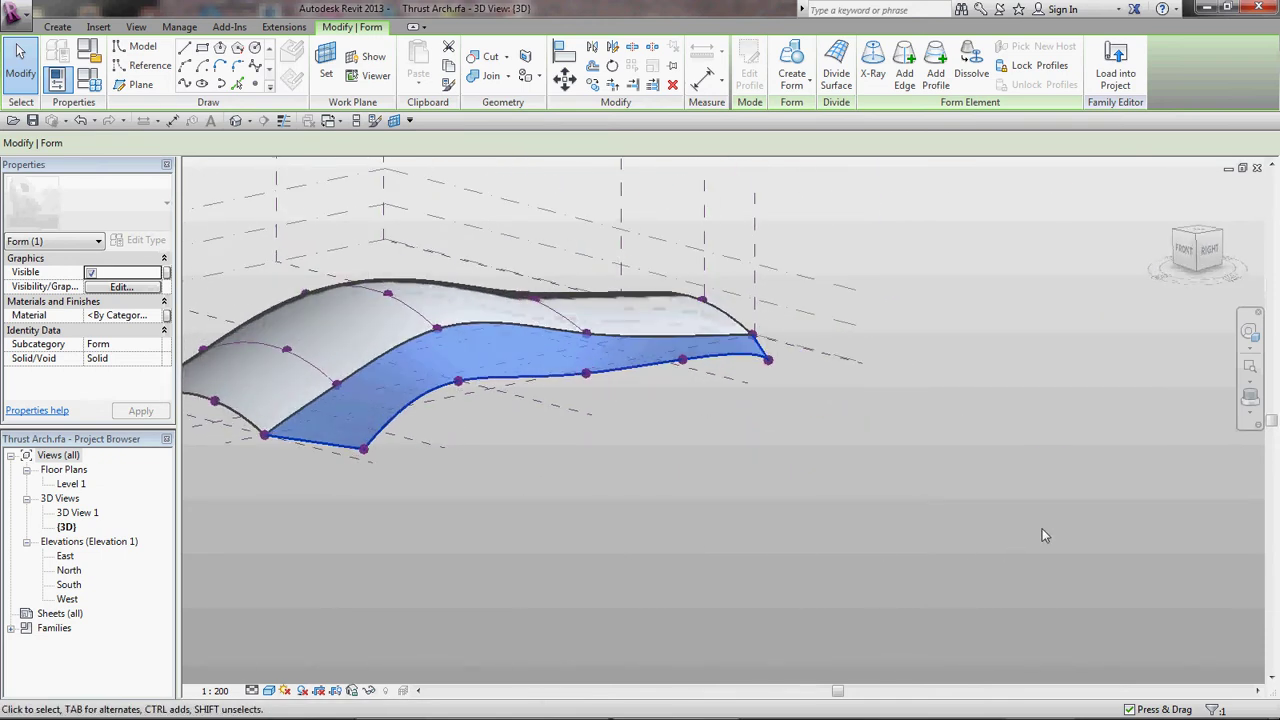
left_click_drag(434, 478, 703, 354)
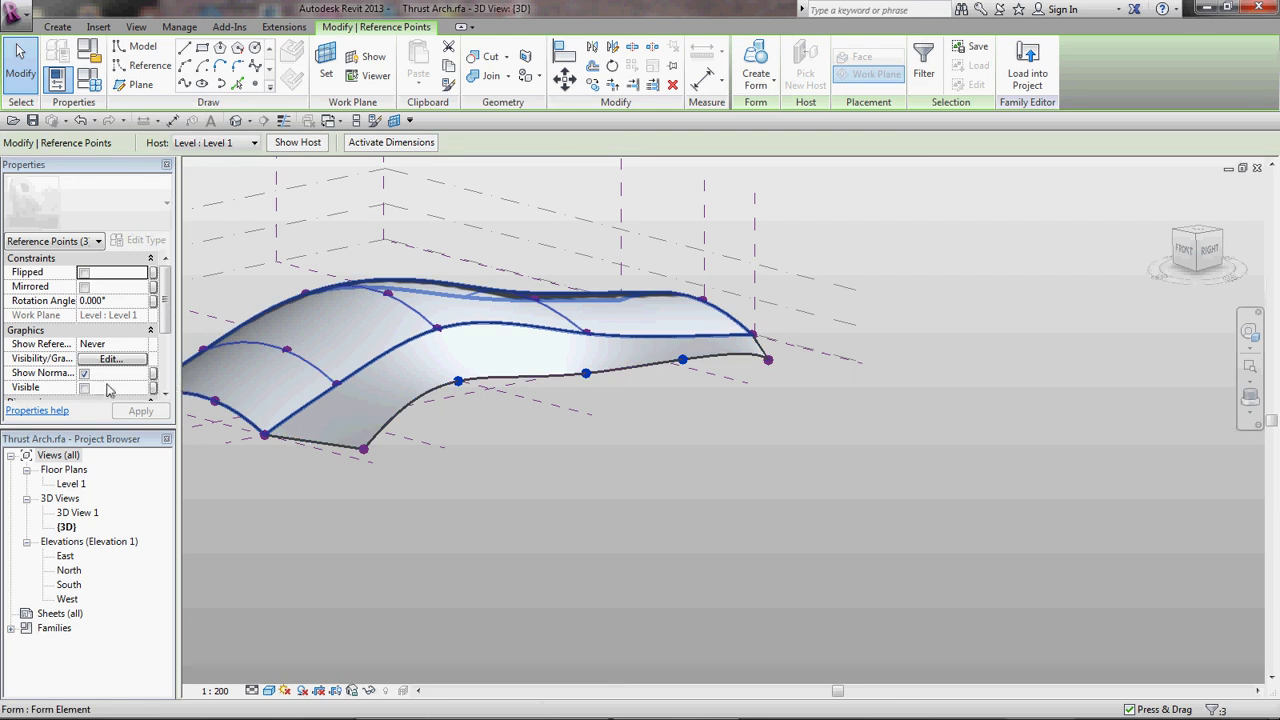
scroll(160, 310, "down", 3)
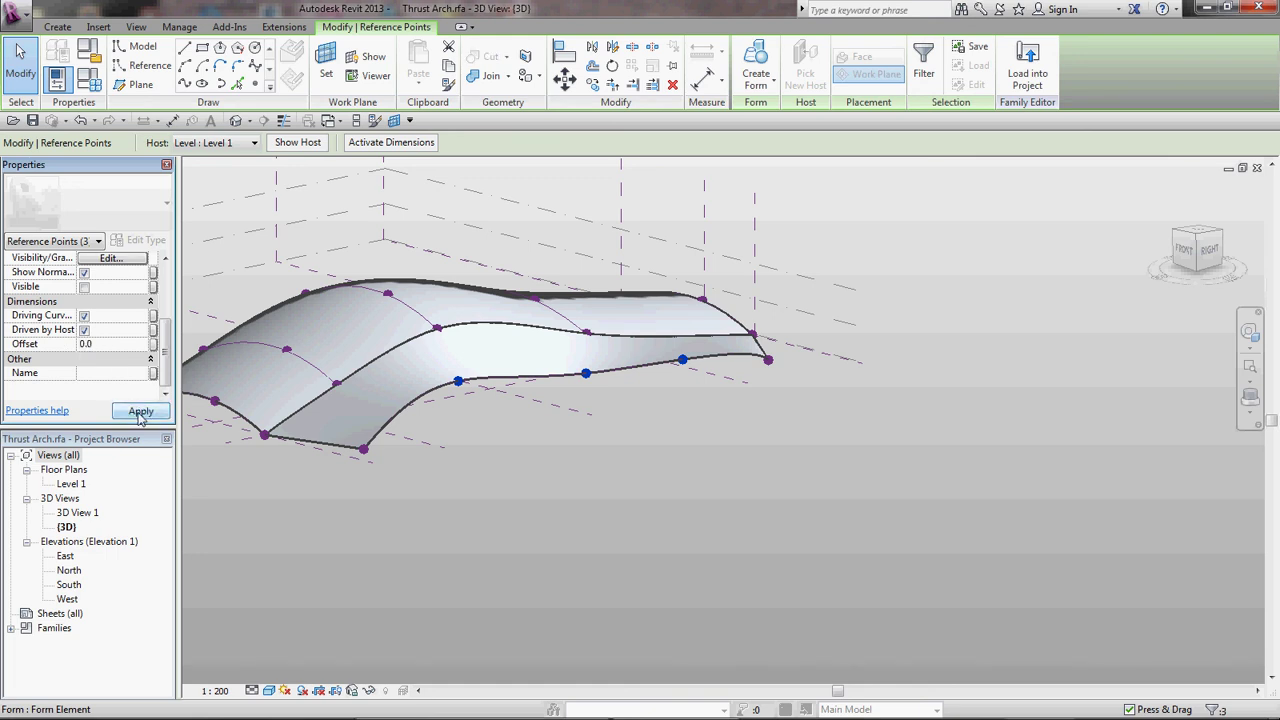
left_click(571, 486)
middle_click_drag(668, 410, 640, 390, "shift")
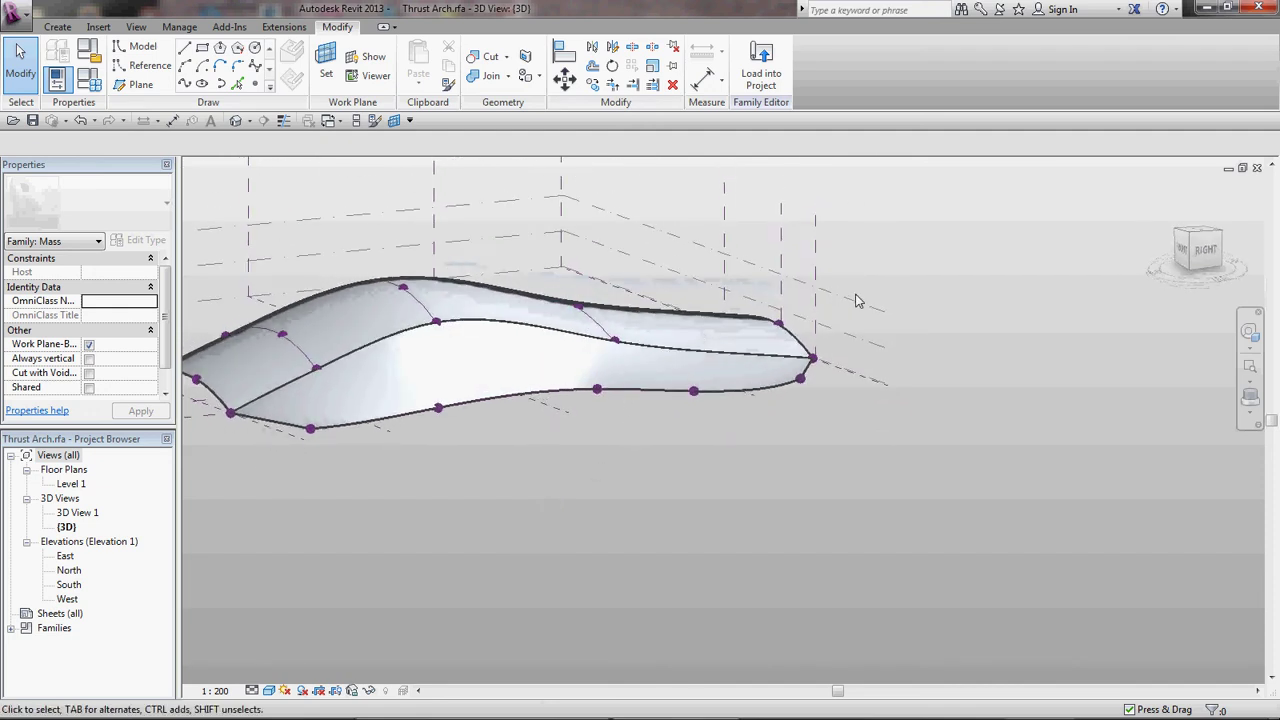
Raise Level 3, and raise Level 2 to an elevation of 9000, to reshape the vault
left_click_drag(868, 310, 857, 271)
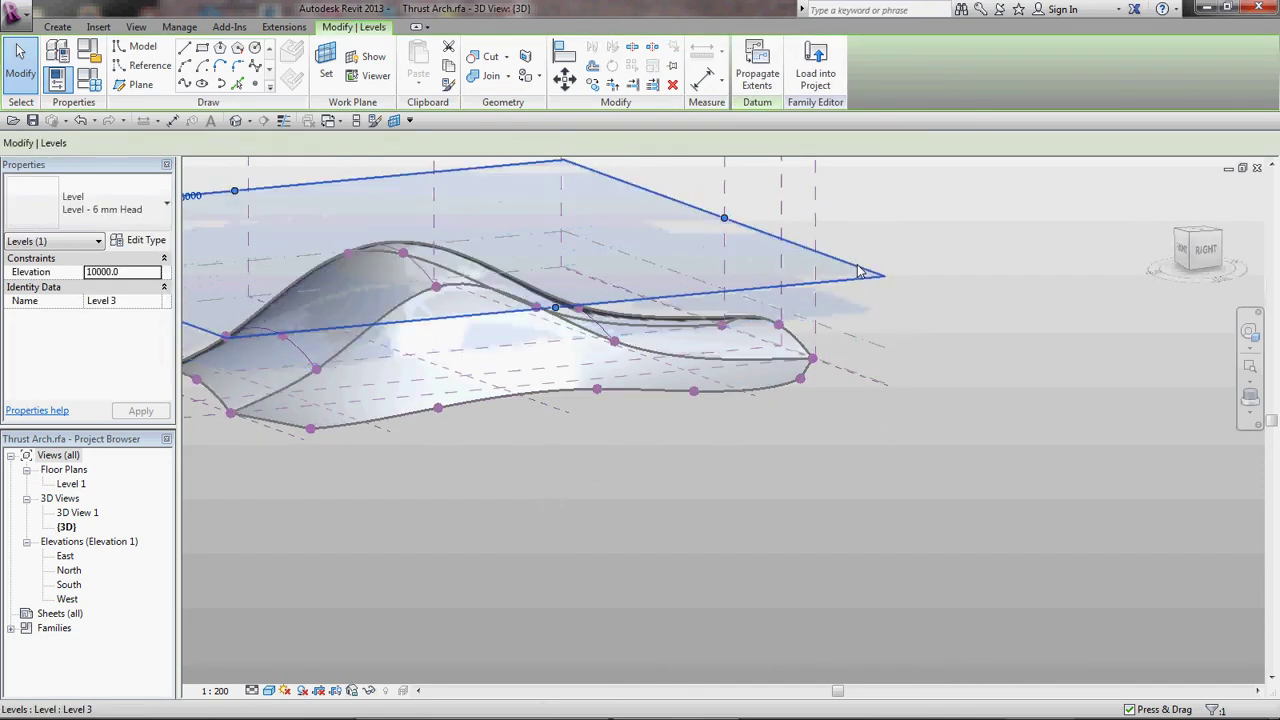
left_click(811, 484)
left_click(846, 312)
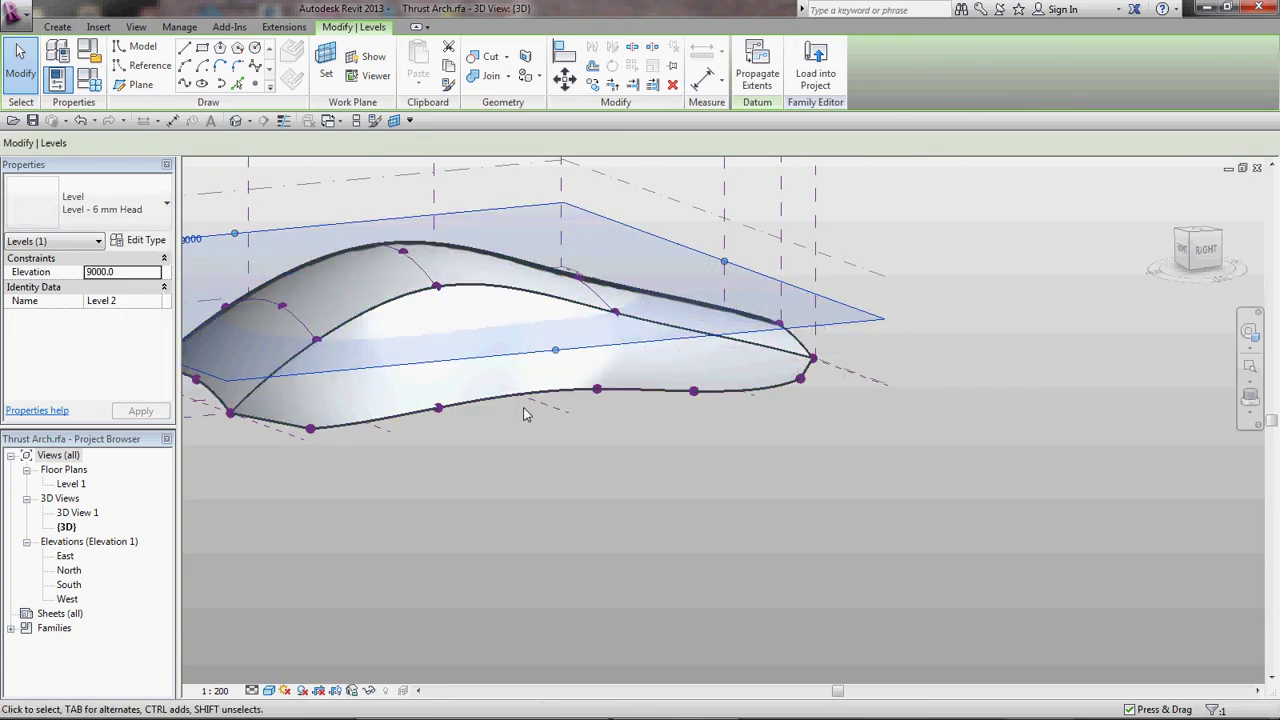
left_click(480, 489)
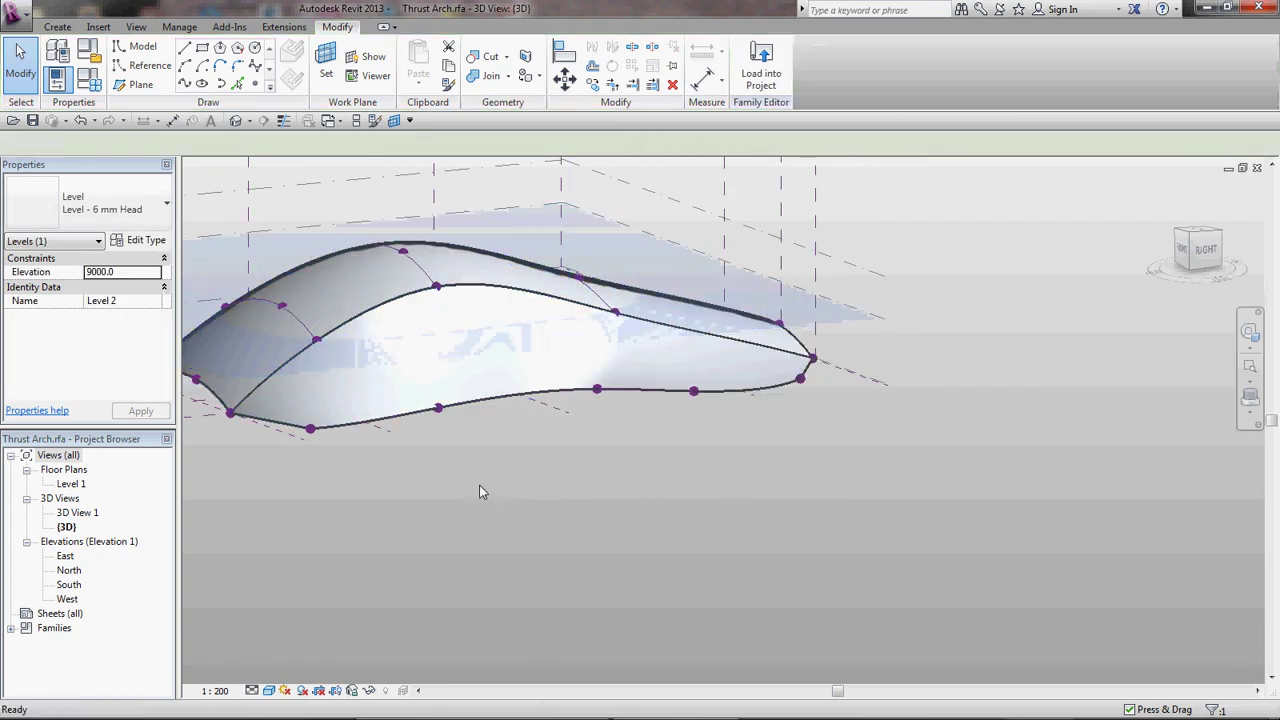
Draw a model-line rectangle on Level 2 near the vault's other long edge, away from the side form
middle_click_drag(480, 489, 412, 442, "shift")
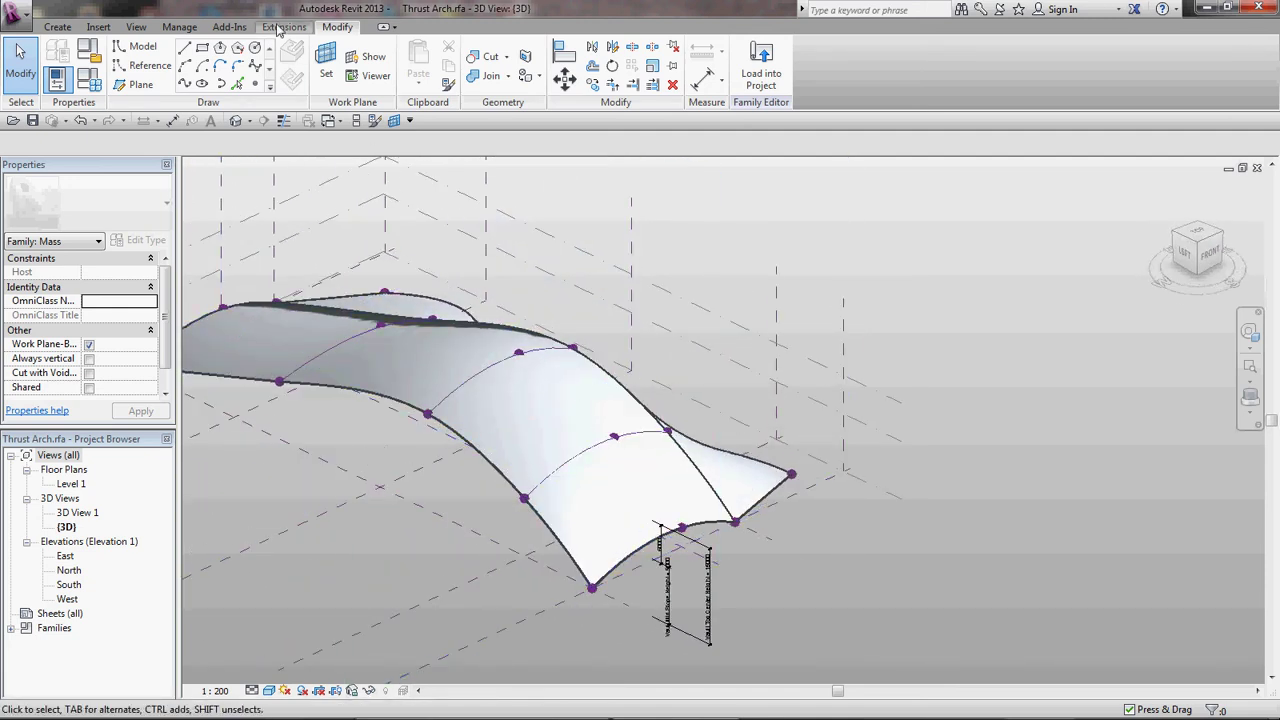
key("l")
key("i")
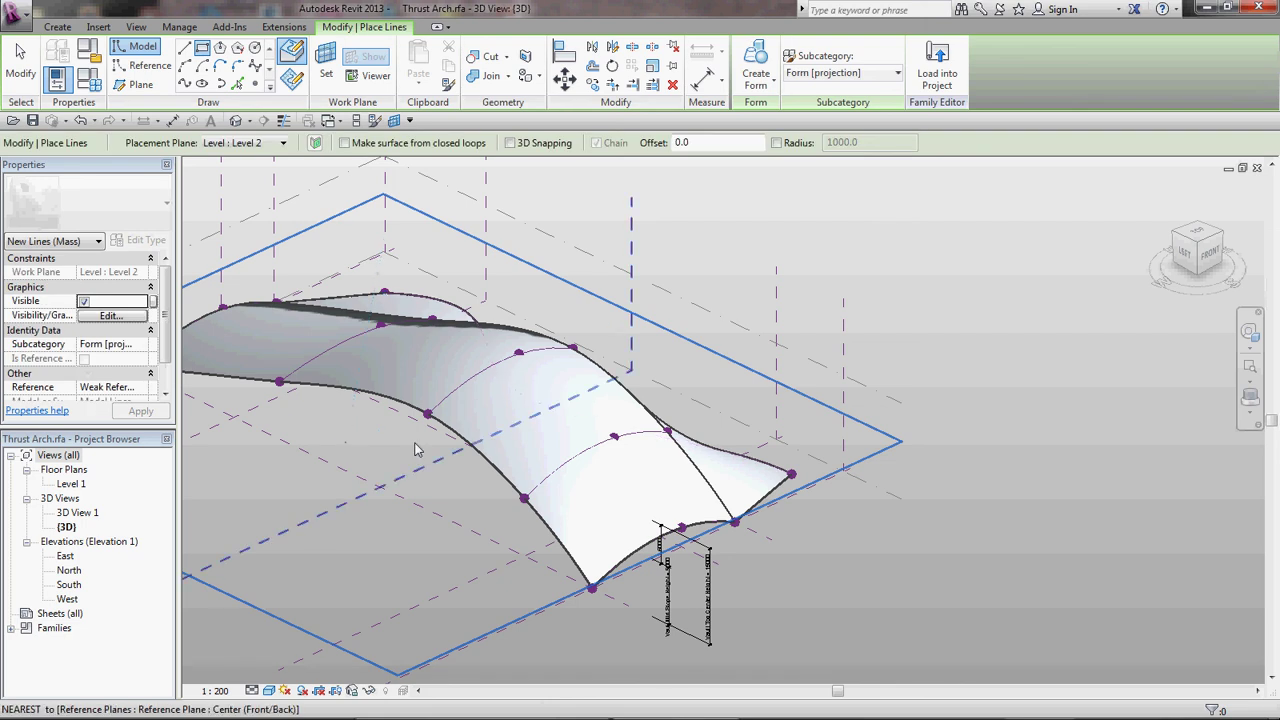
left_click(345, 437)
left_click(460, 456)
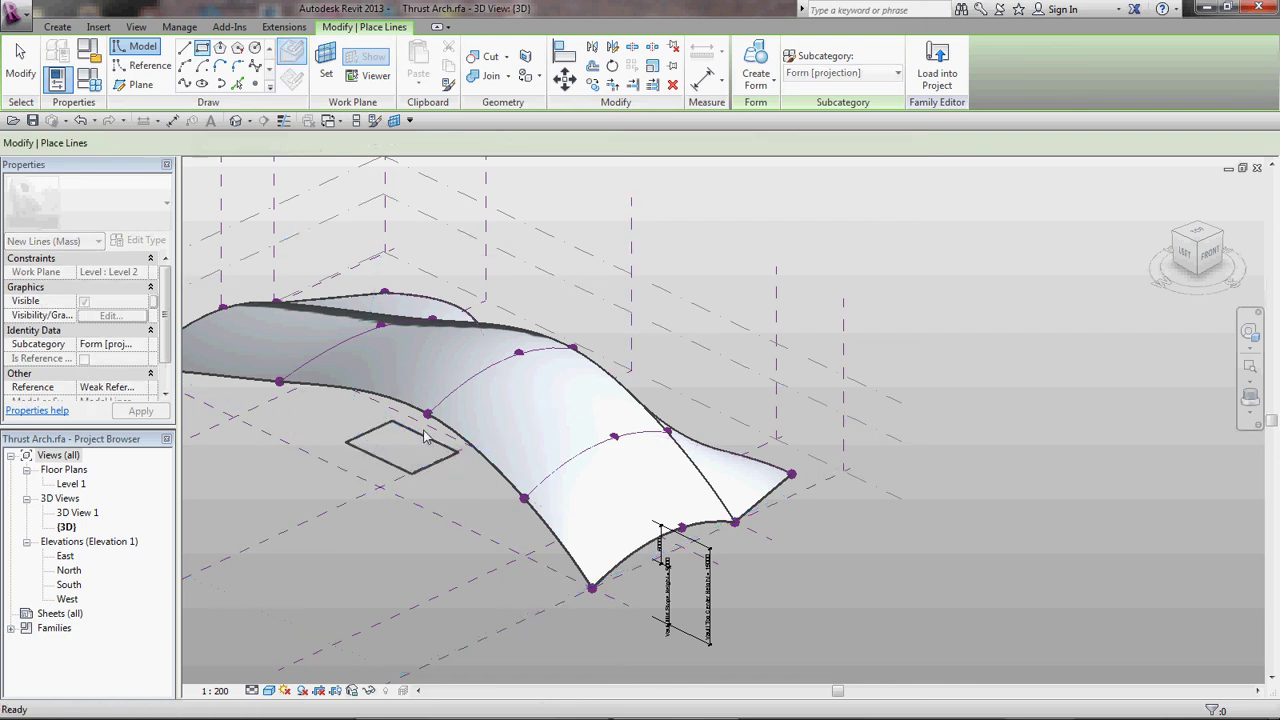
key("Escape")
key("Escape")
Create a void form from the rectangle, extending it vertically through the vault surface
left_click(428, 445)
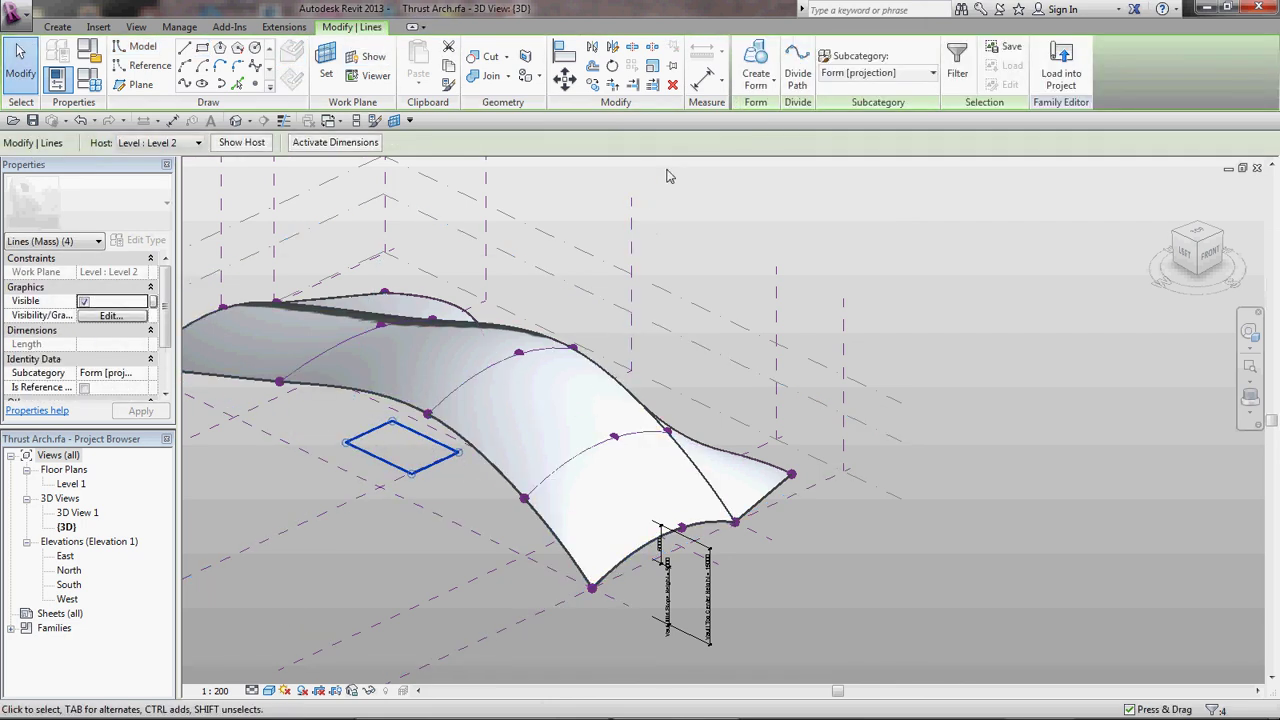
left_click(762, 84)
left_click(781, 144)
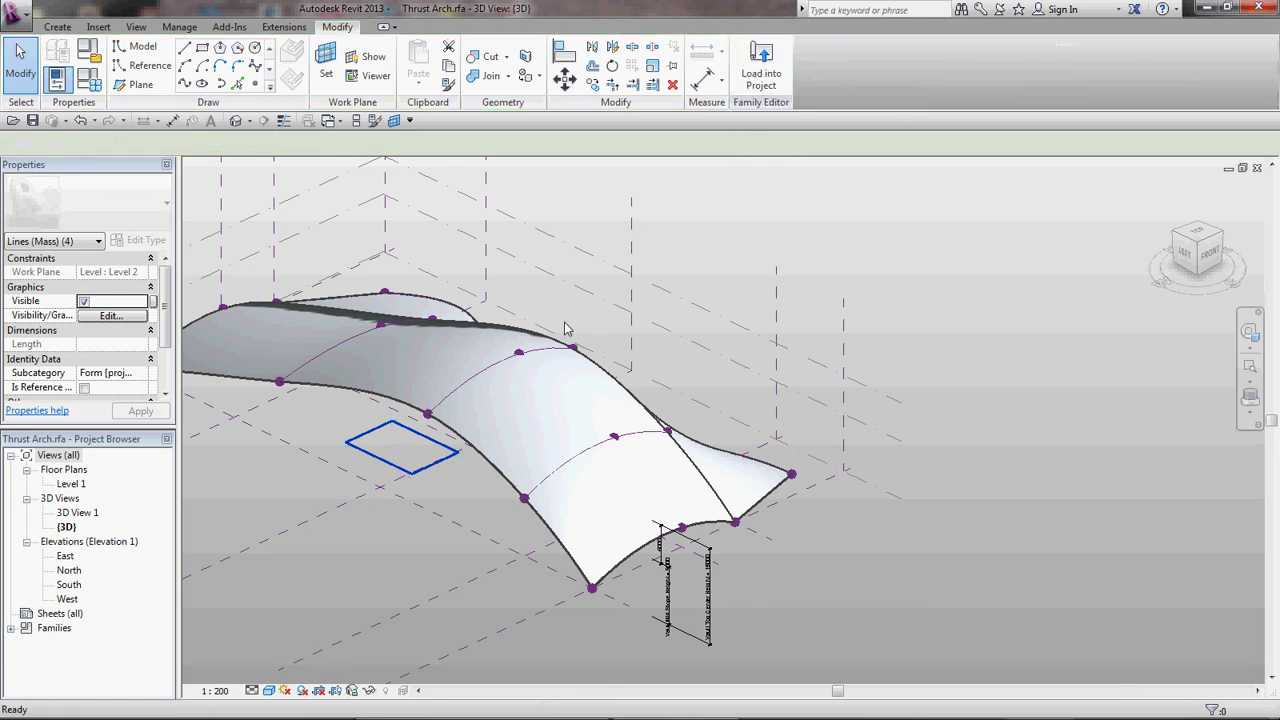
left_click_drag(409, 297, 410, 296)
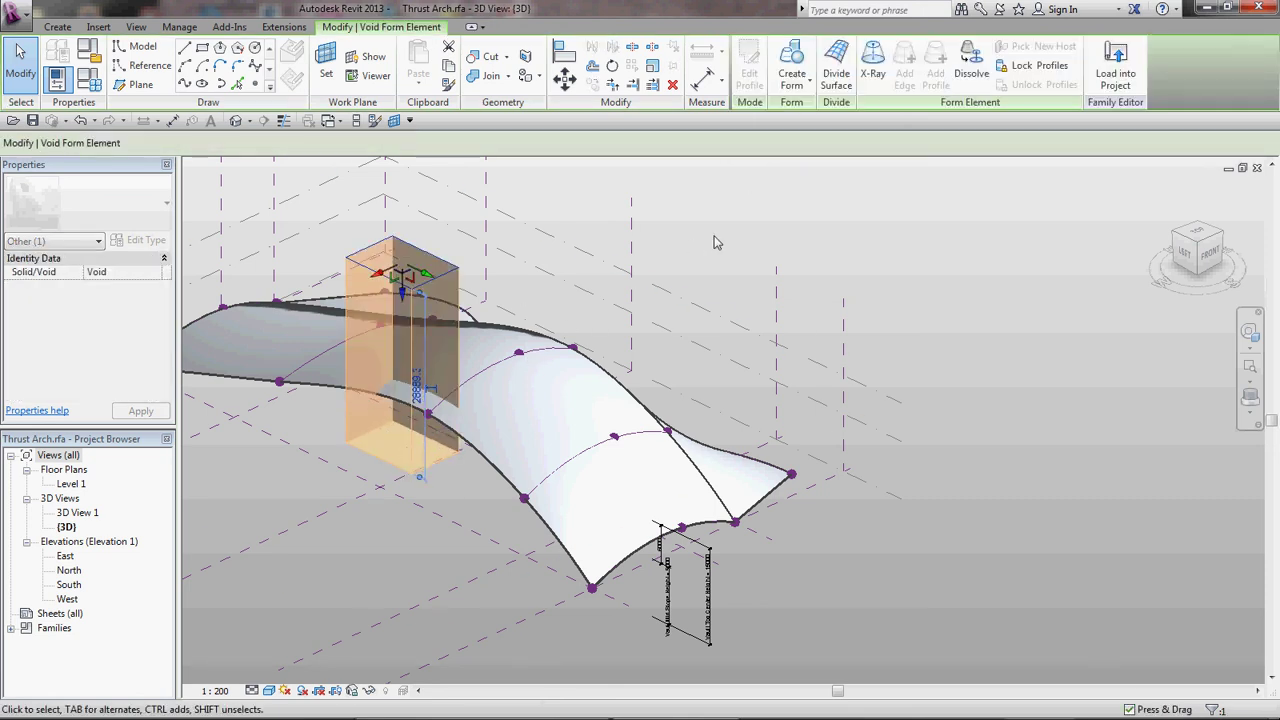
left_click(726, 244)
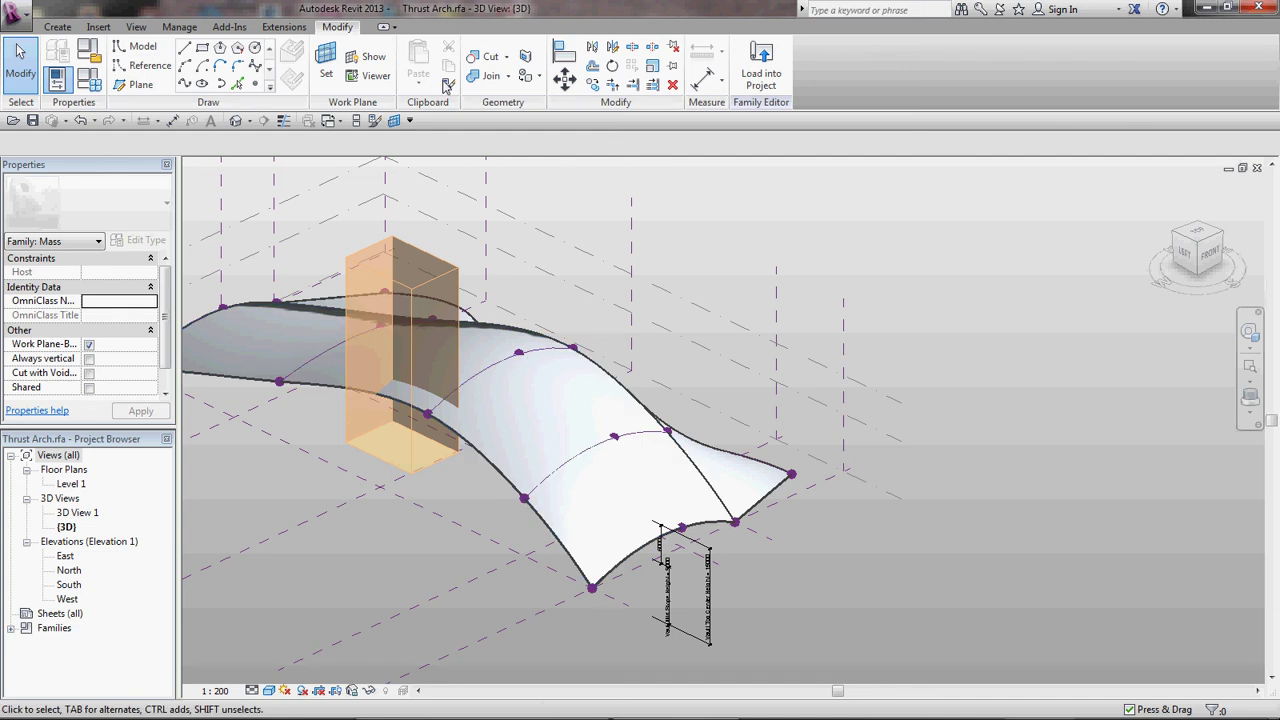
Cut the vault surface with the box-shaped void using Cut Geometry, and leave the command
left_click(440, 300)
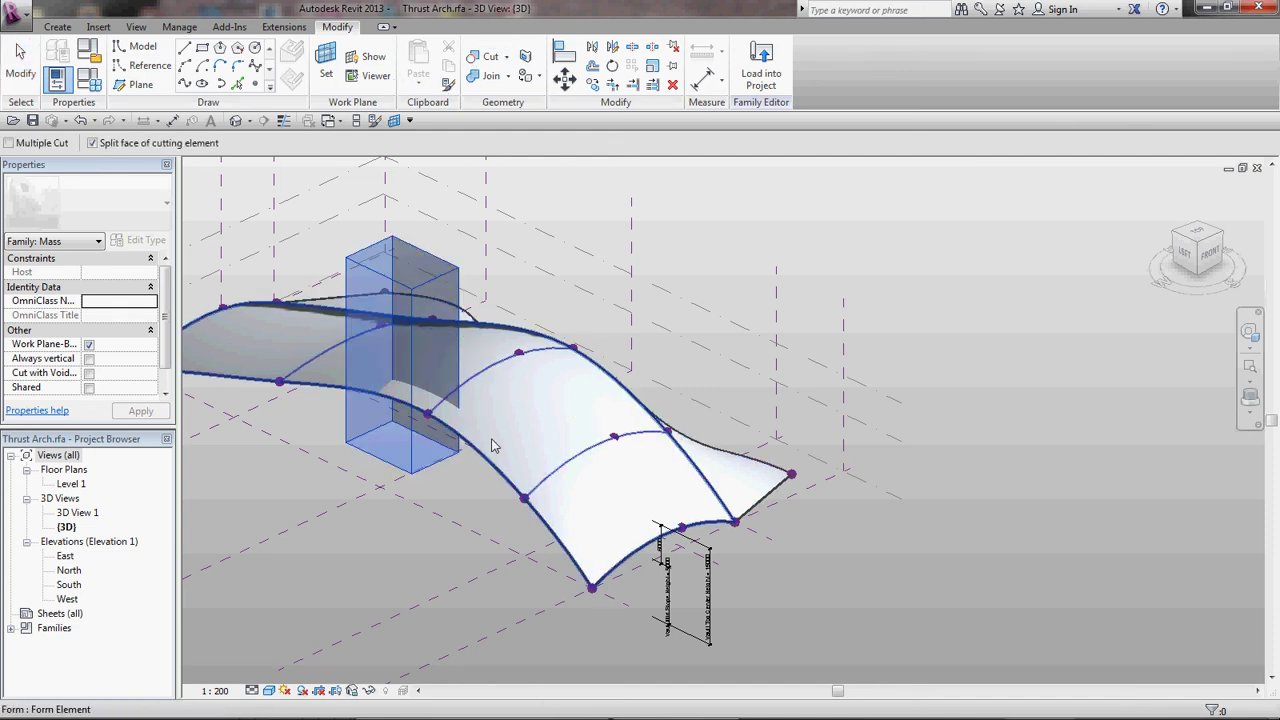
left_click(495, 446)
key("Escape")
Divide the cut vault surface into a UV grid and select the resulting divided surface
left_click(535, 434)
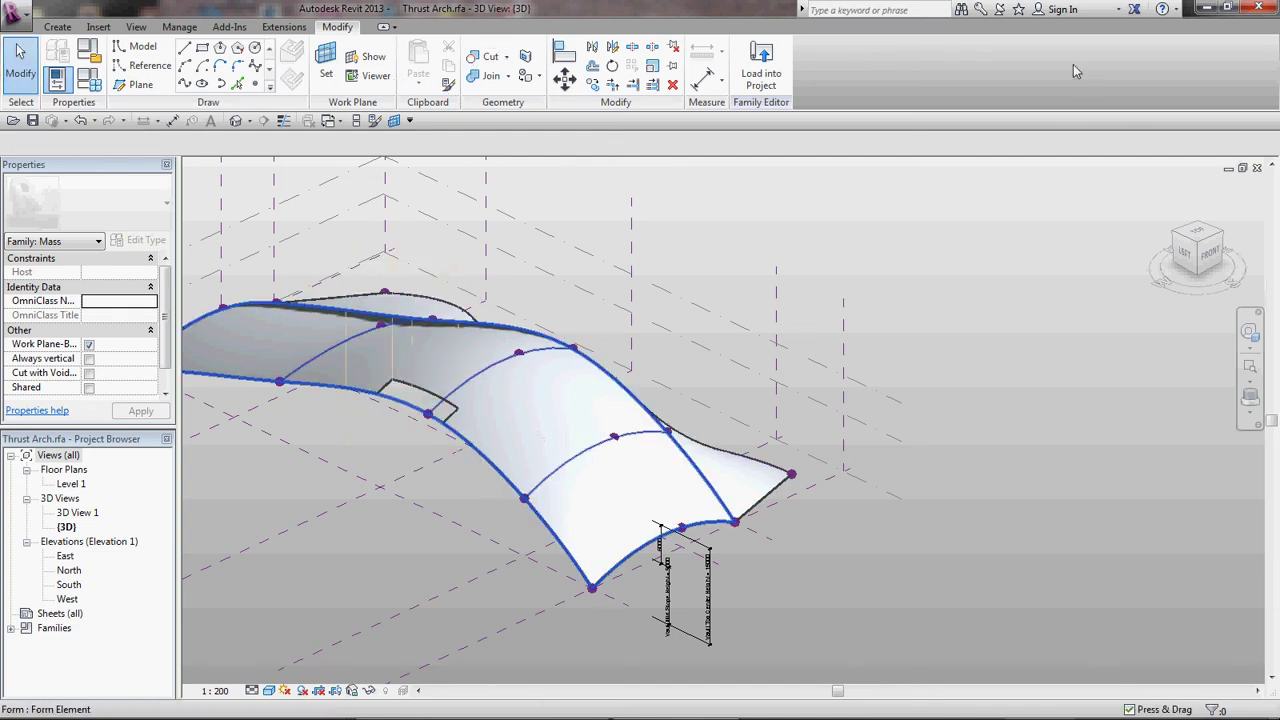
left_click(847, 80)
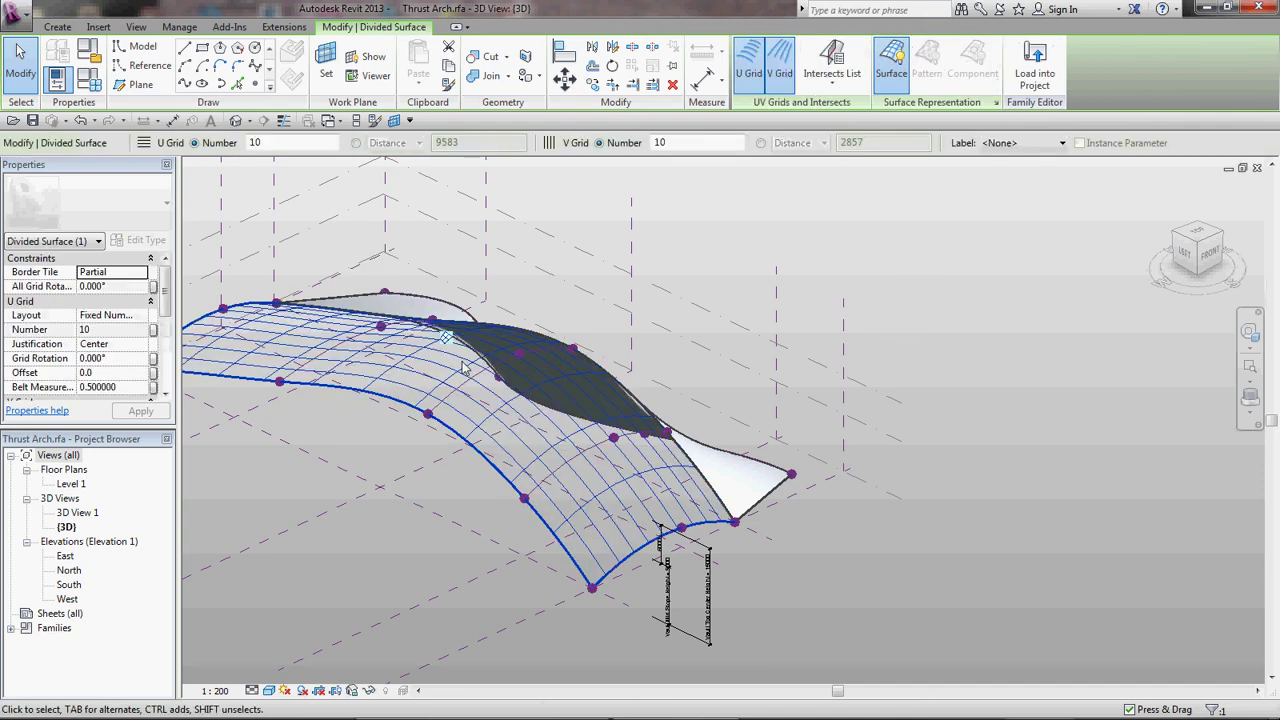
key("Escape")
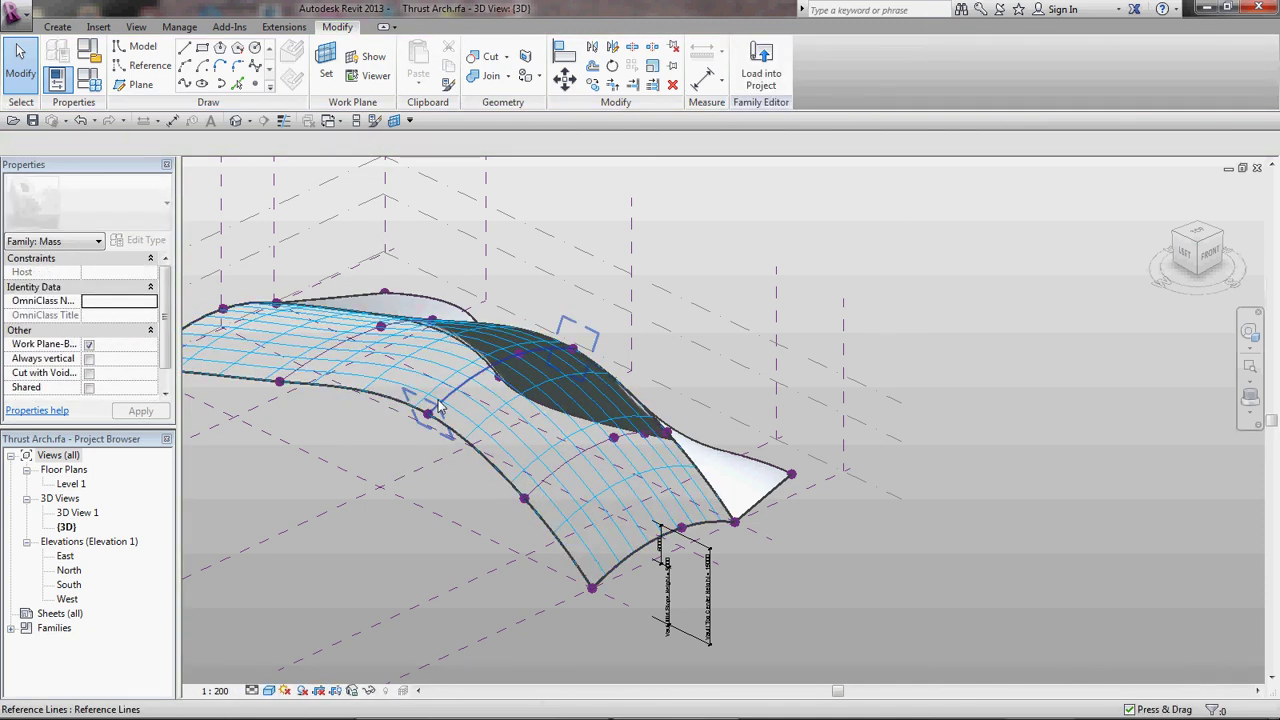
left_click(537, 455)
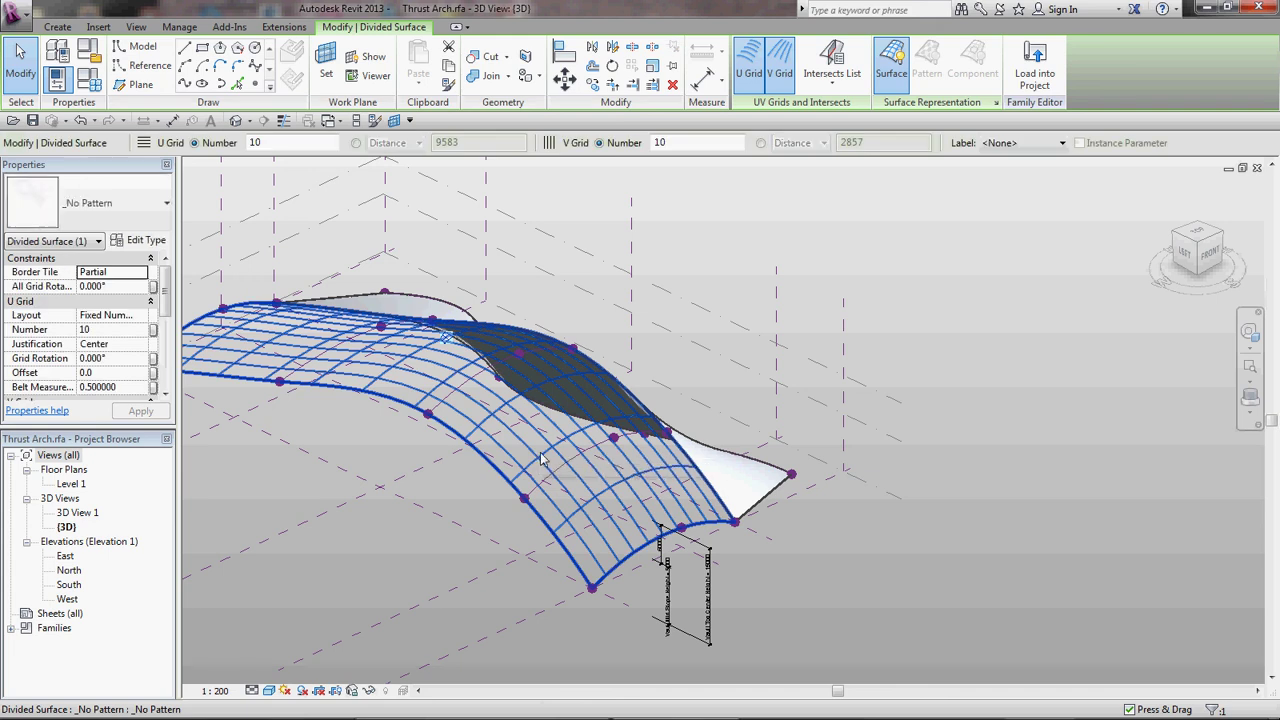
Deselect the divided surface and undo the UV grid division of the cut vault
left_click(798, 356)
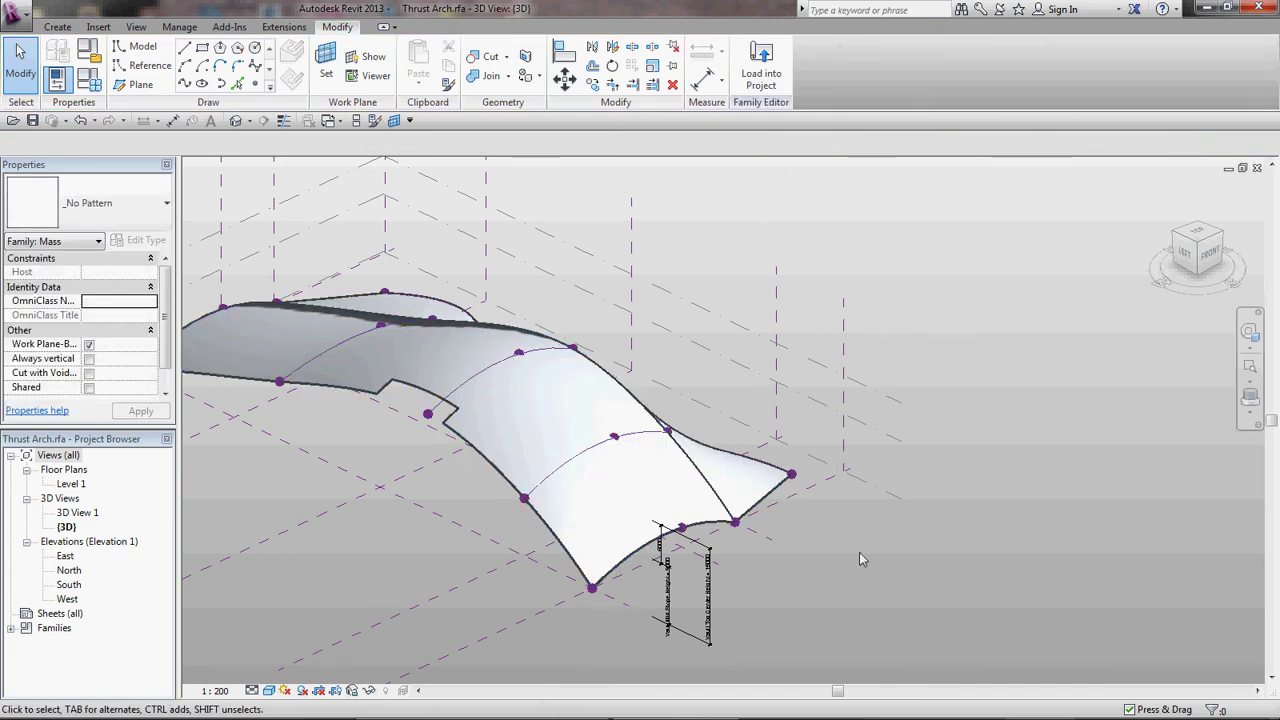
scroll(1052, 406, "down", 2)
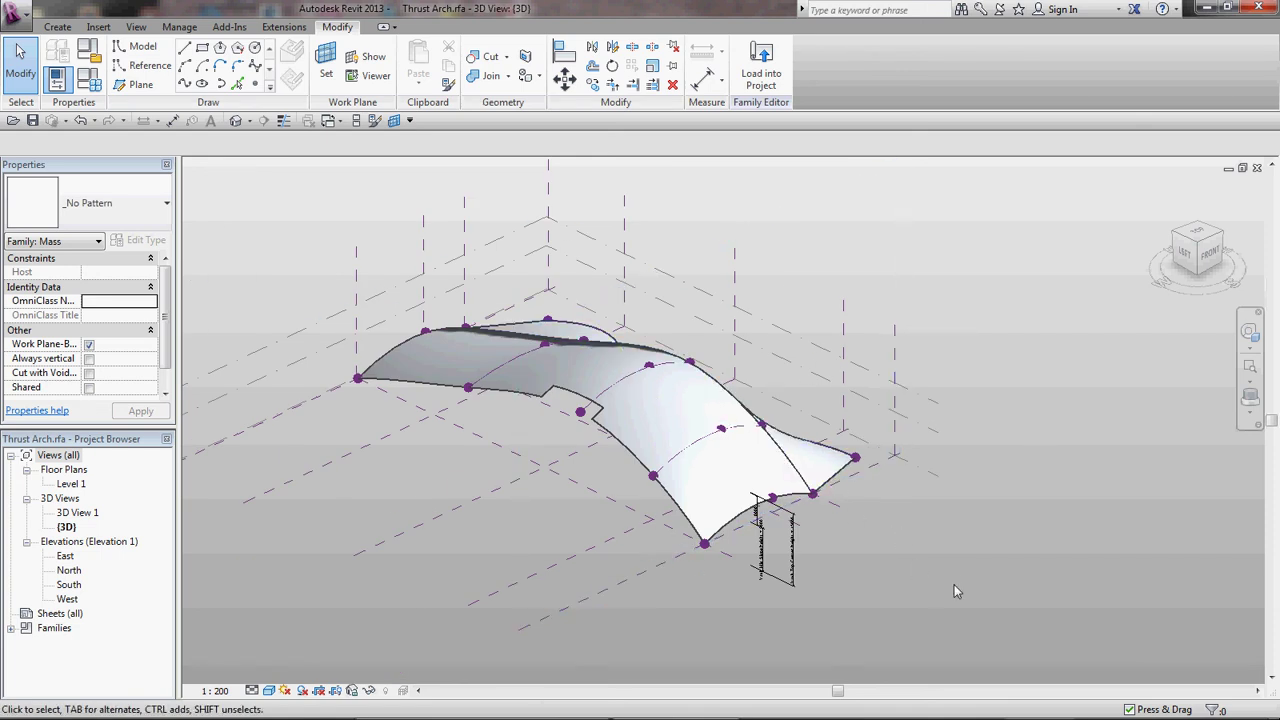
middle_click_drag(954, 591, 880, 640, "shift")
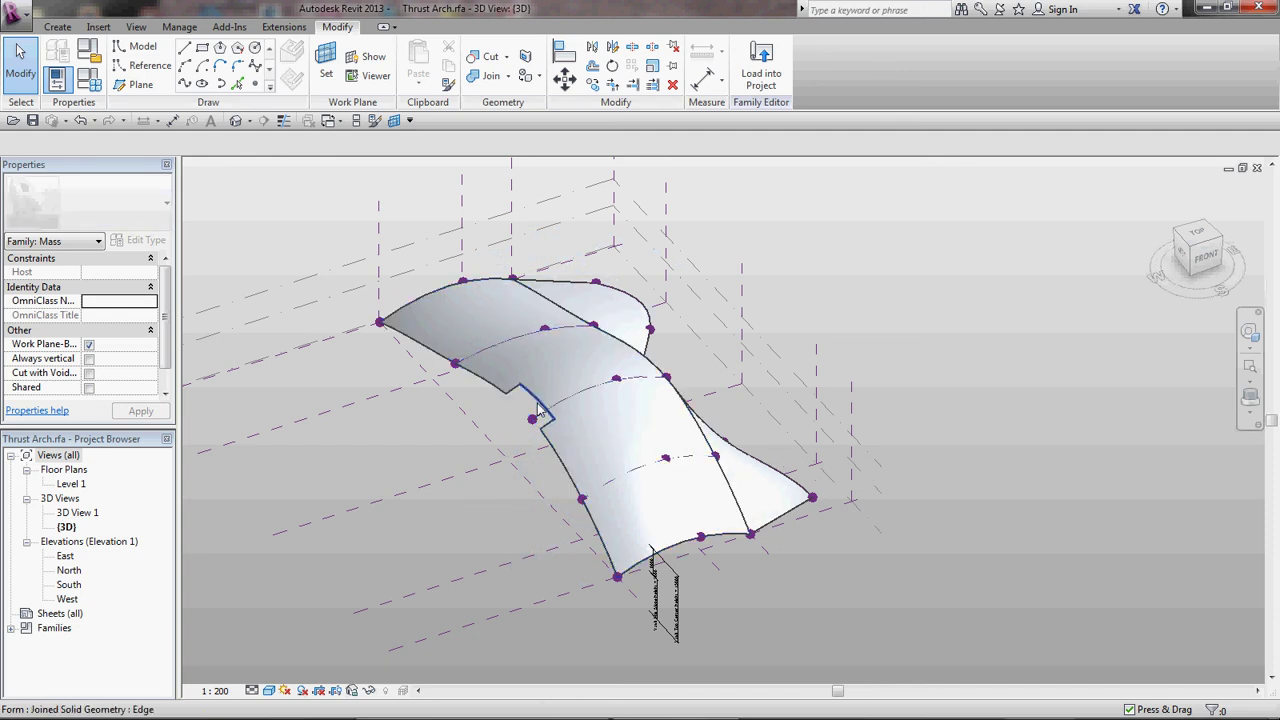
Delete the box-shaped void form that cuts the notch in the vault's long edge
key("Tab")
key("Tab")
key("Tab")
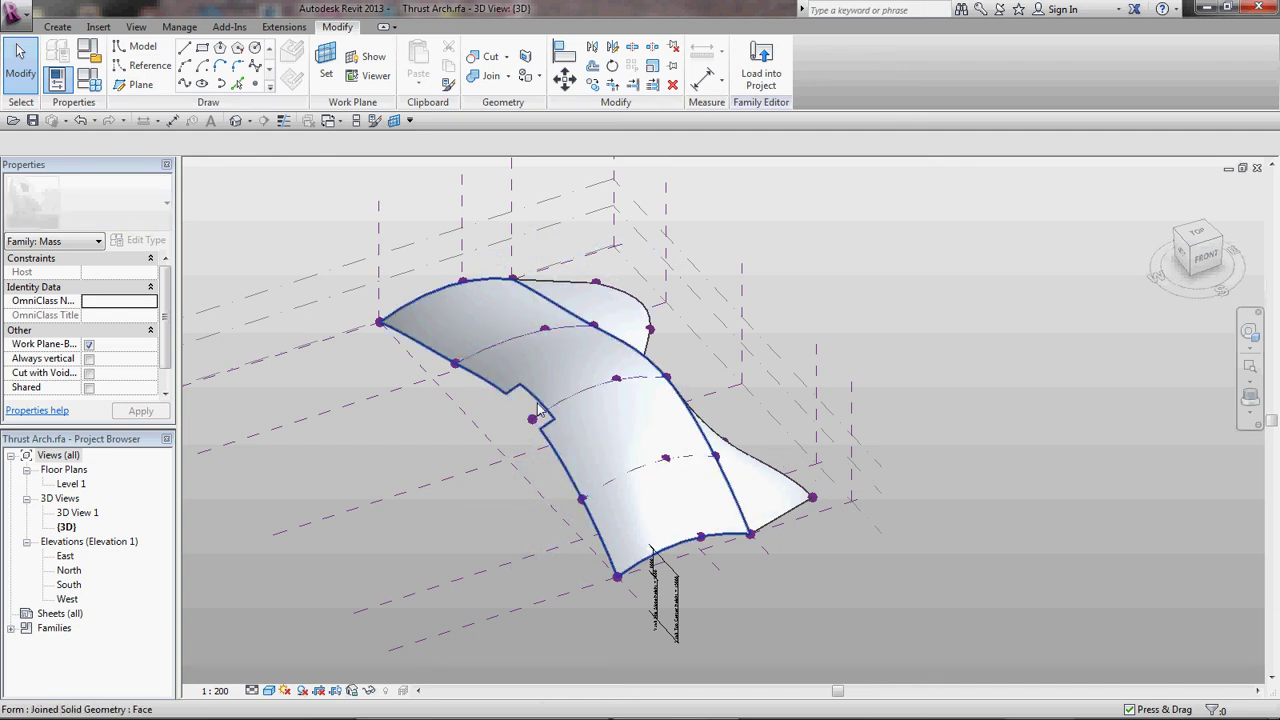
left_click(517, 392)
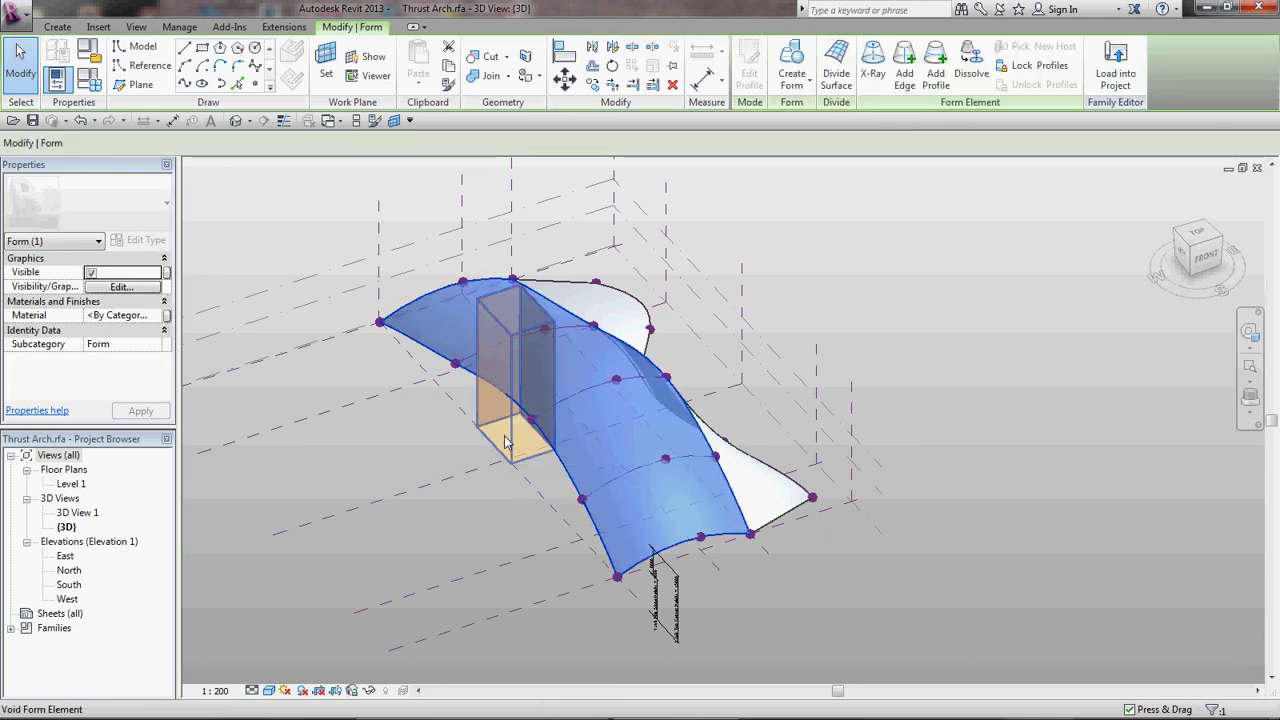
left_click(462, 432)
key("Delete")
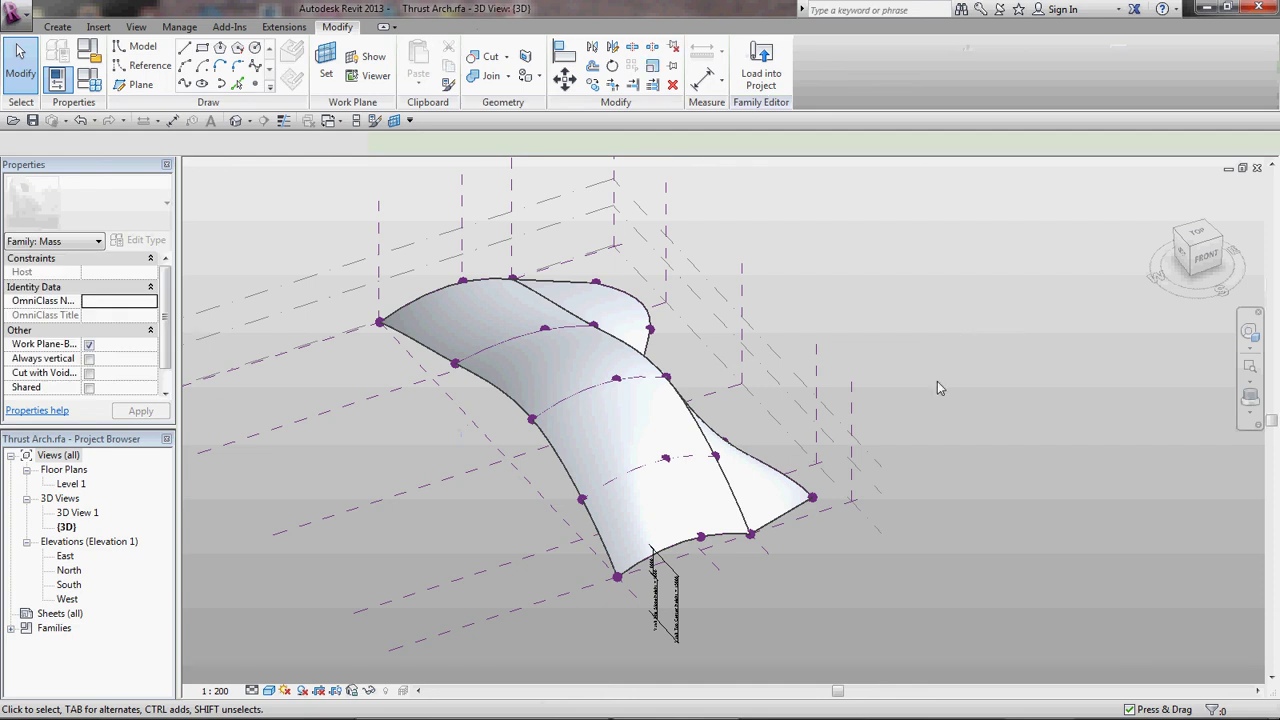
Load the Thrust Arch family into the project, overwriting the existing version and its parameter values
middle_click_drag(940, 382, 745, 379, "shift")
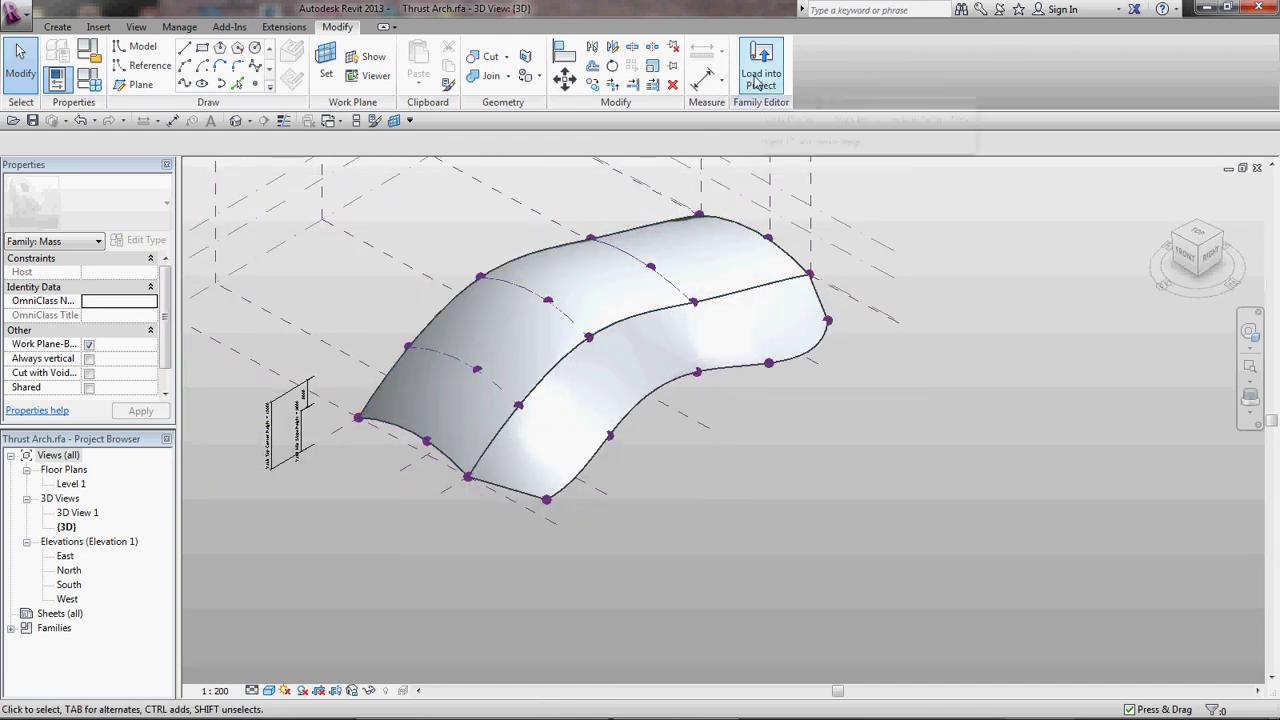
left_click(756, 81)
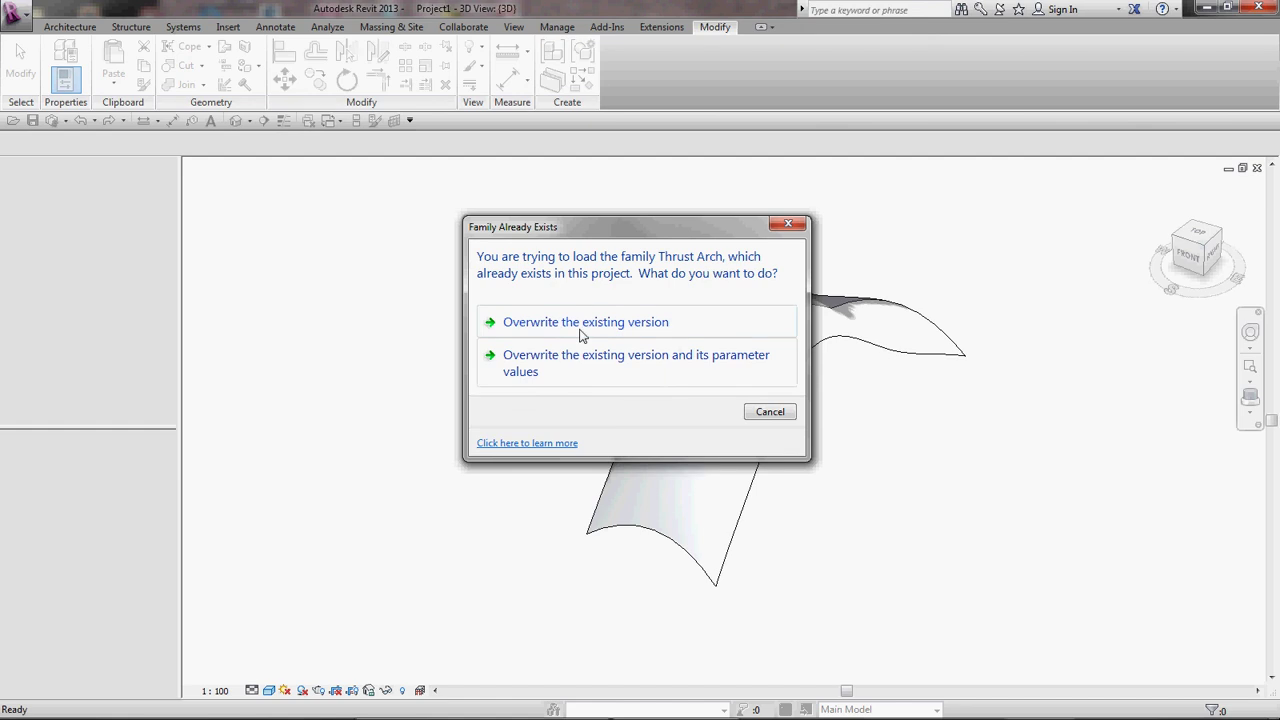
left_click(590, 363)
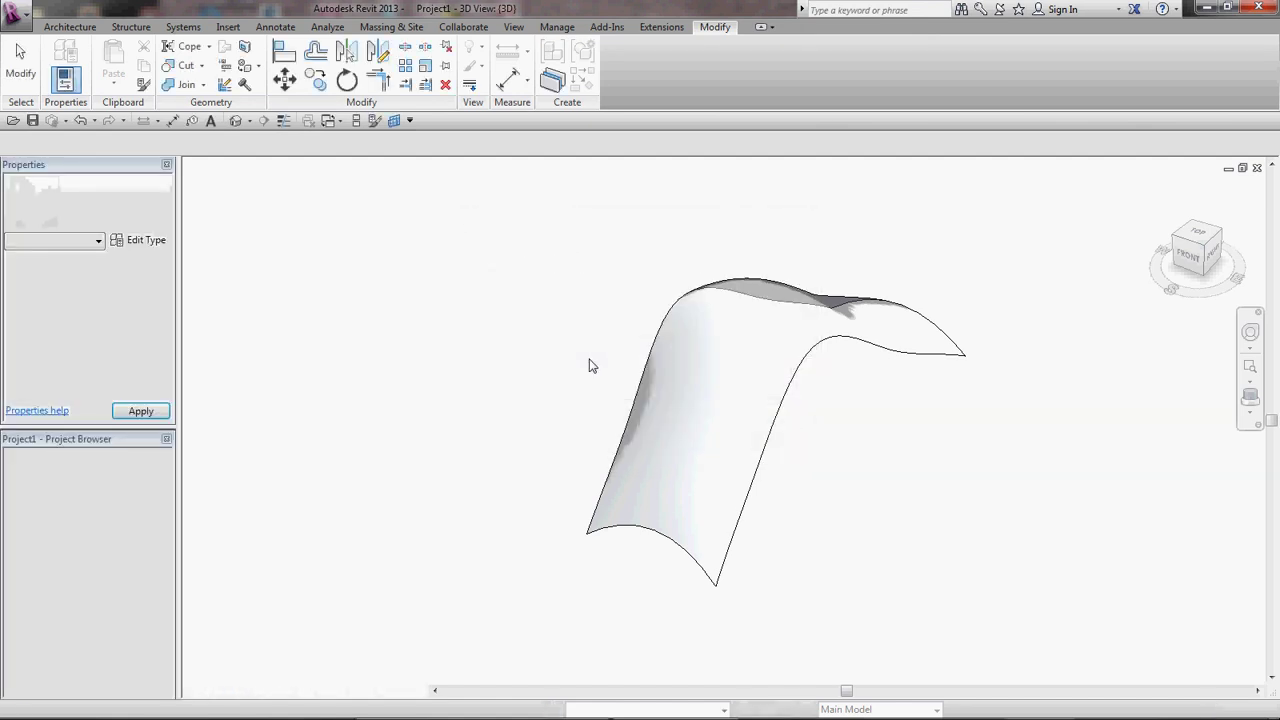
Set the placed Thrust Arch mass's Vault Mid Slope Height to 5000, apply it, and deselect the mass
middle_click_drag(1007, 538, 757, 483, "shift")
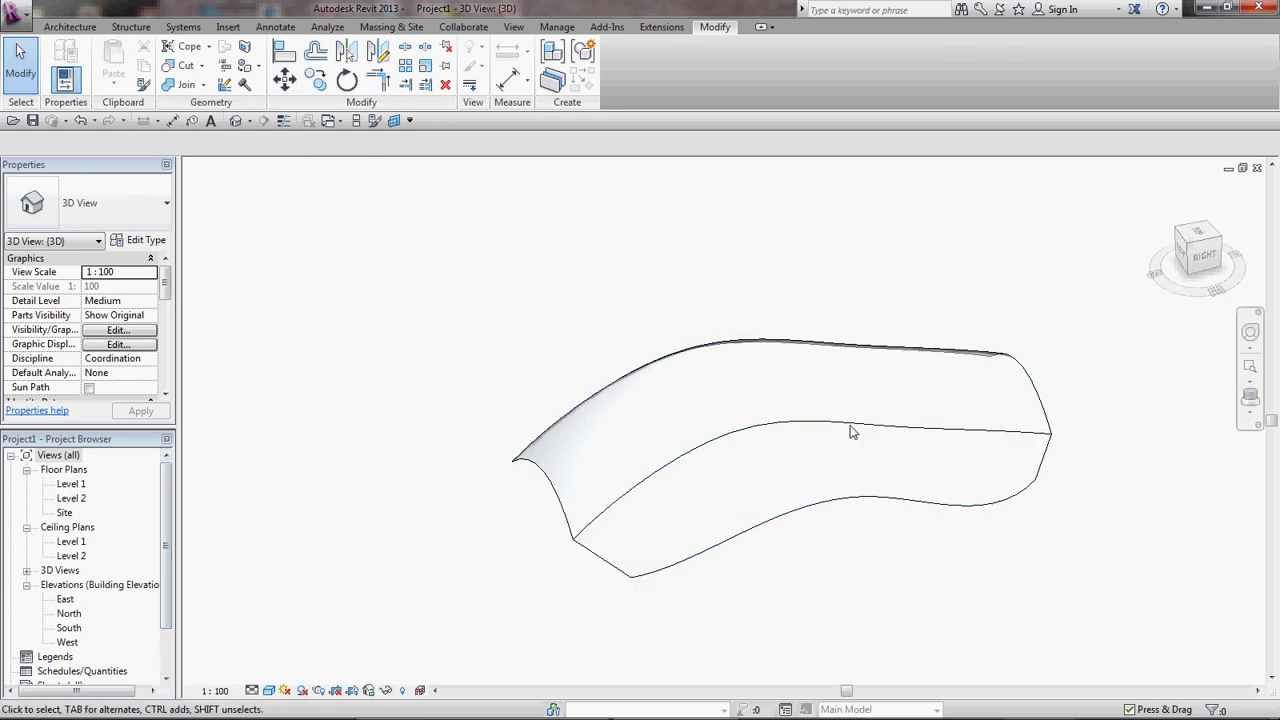
middle_click_drag(790, 531, 970, 352, "shift")
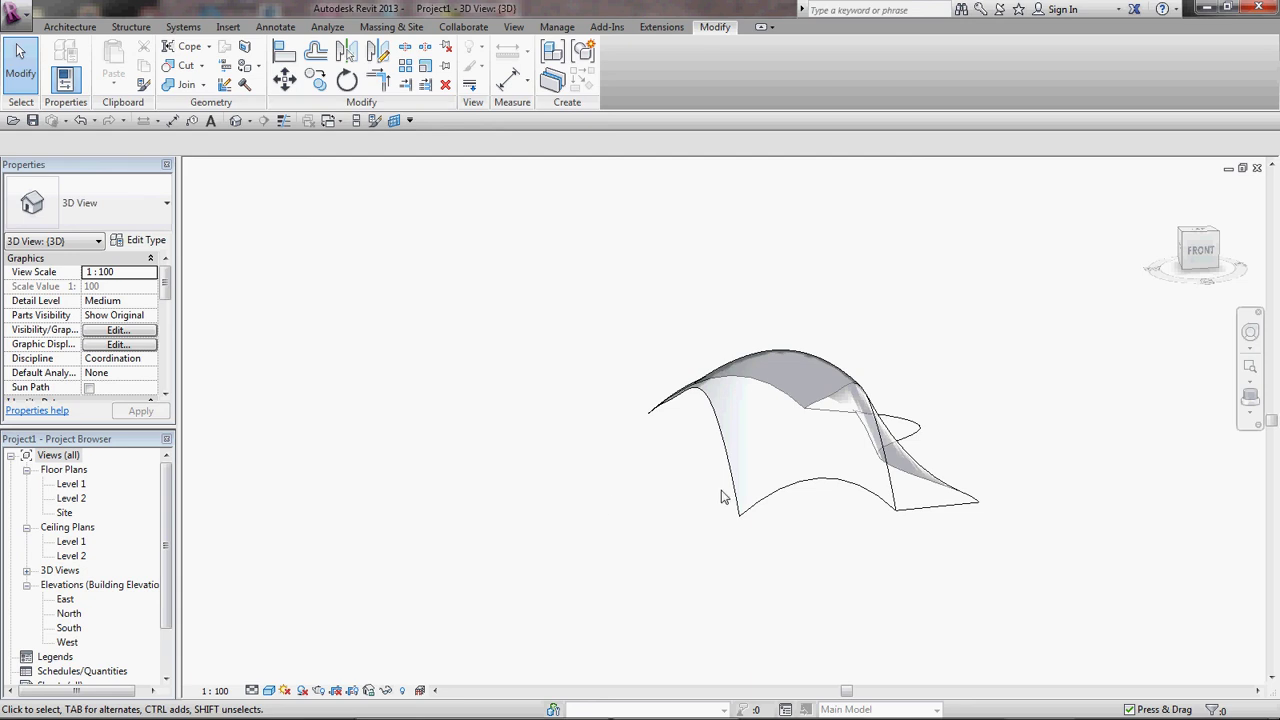
middle_click_drag(925, 458, 771, 497, "shift")
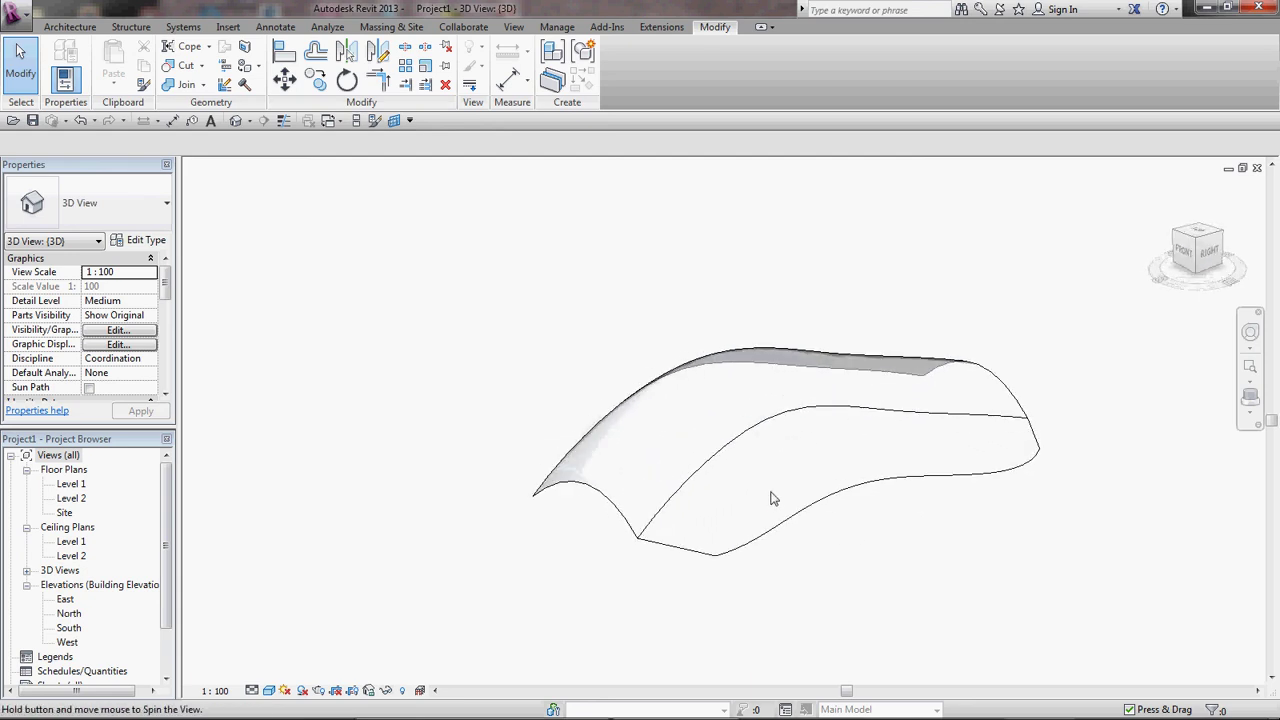
left_click(757, 433)
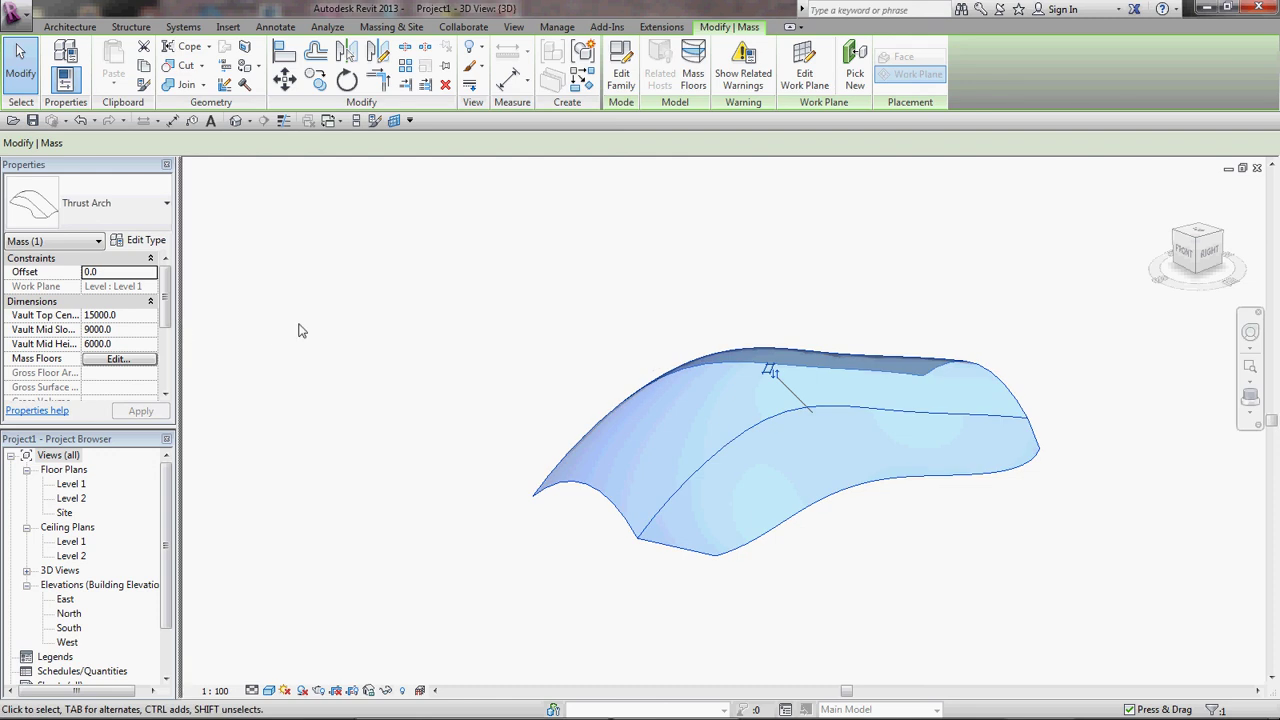
left_click_drag(180, 325, 299, 325)
double_click(167, 318)
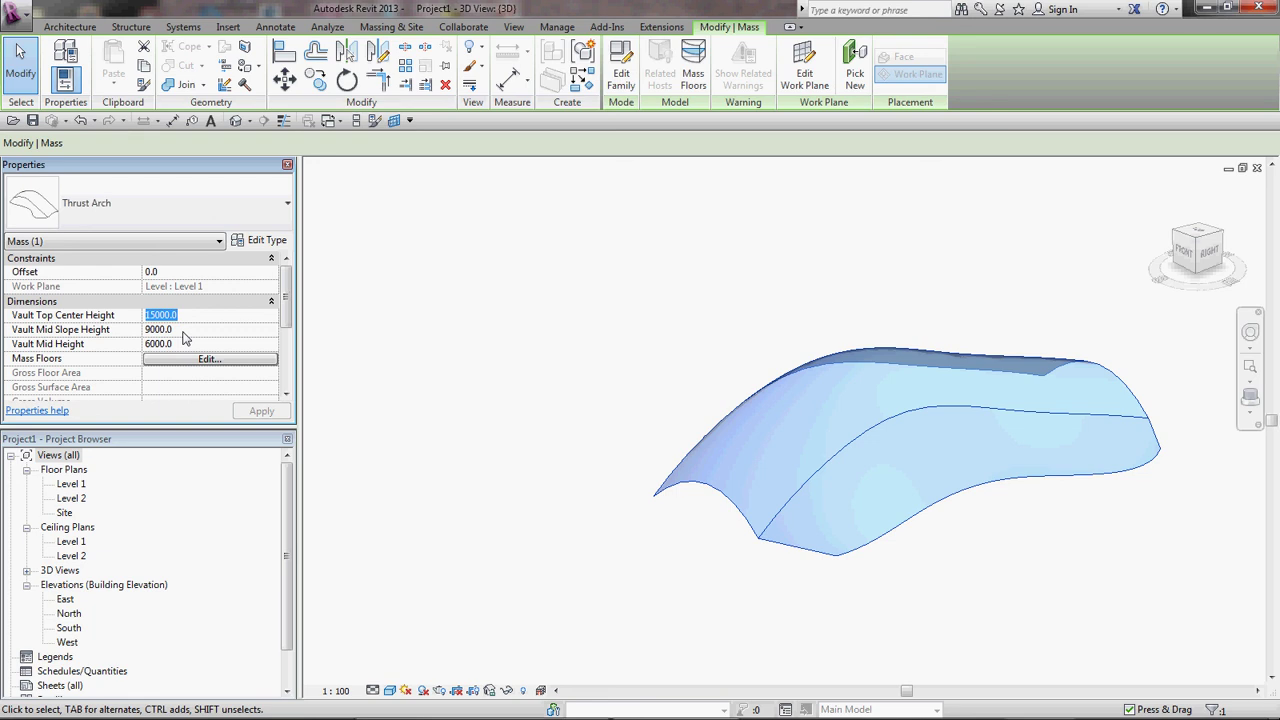
key("Tab")
type("5000")
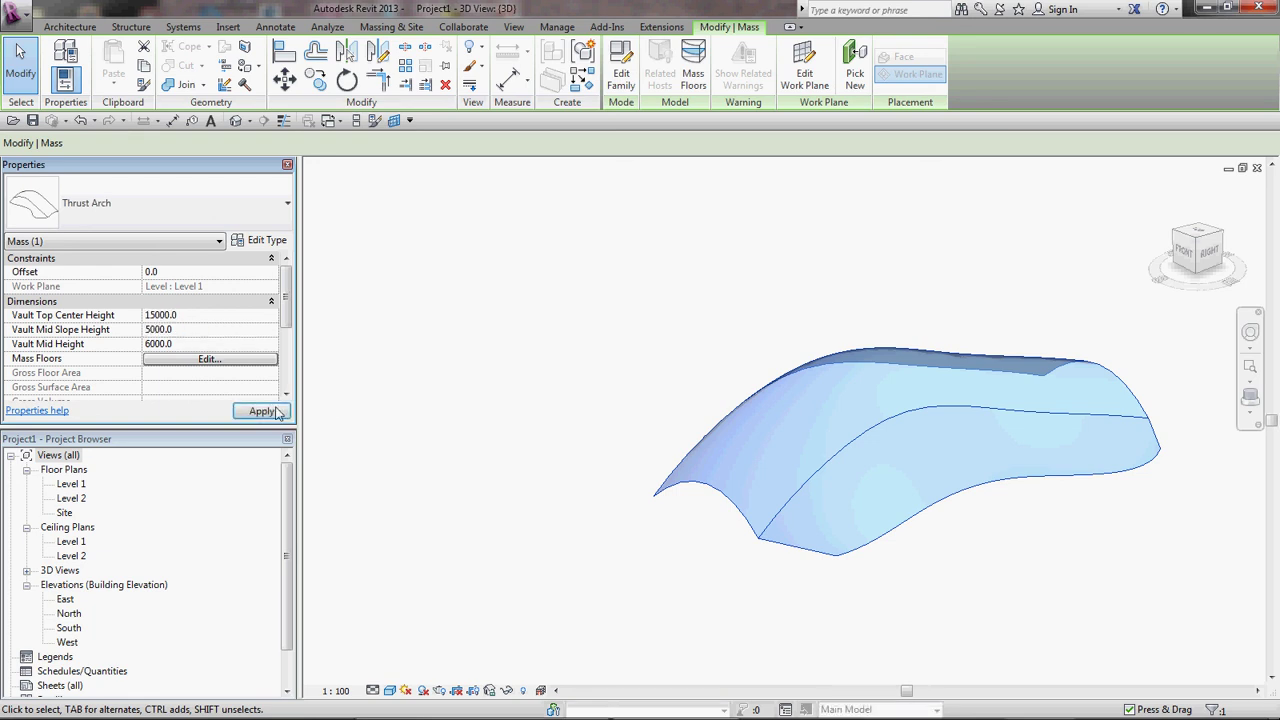
left_click(262, 411)
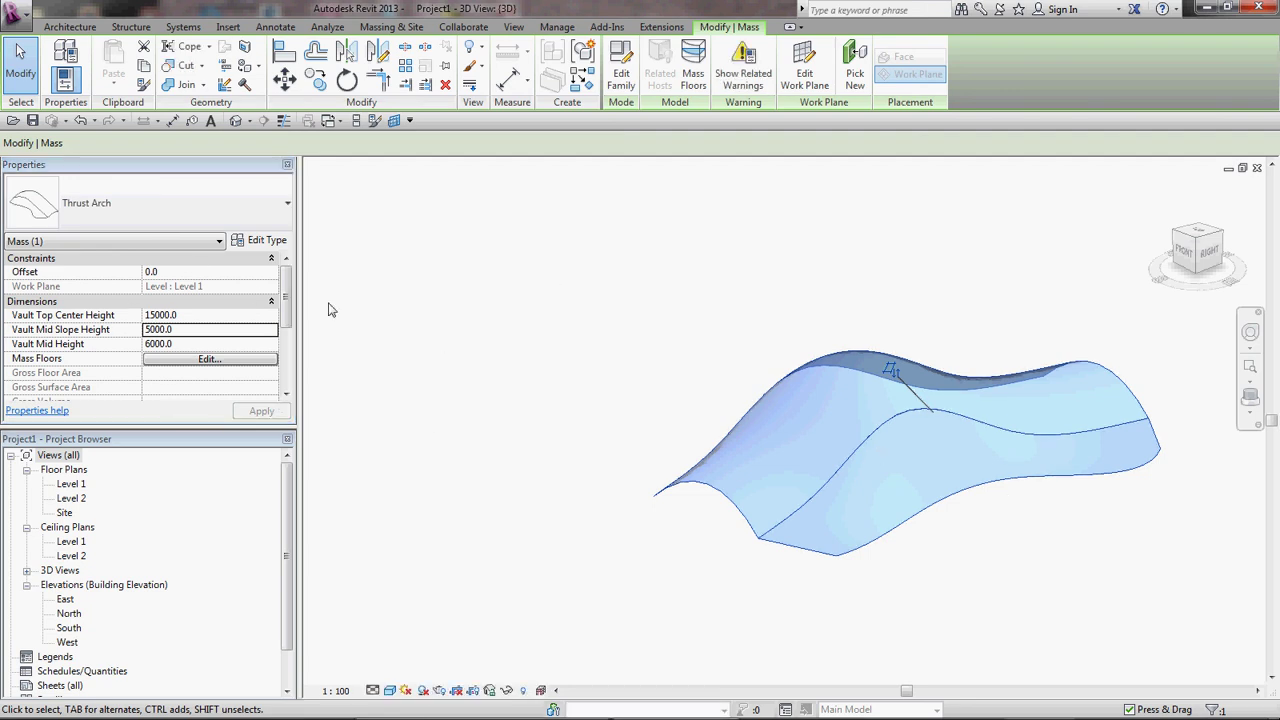
key("Escape")
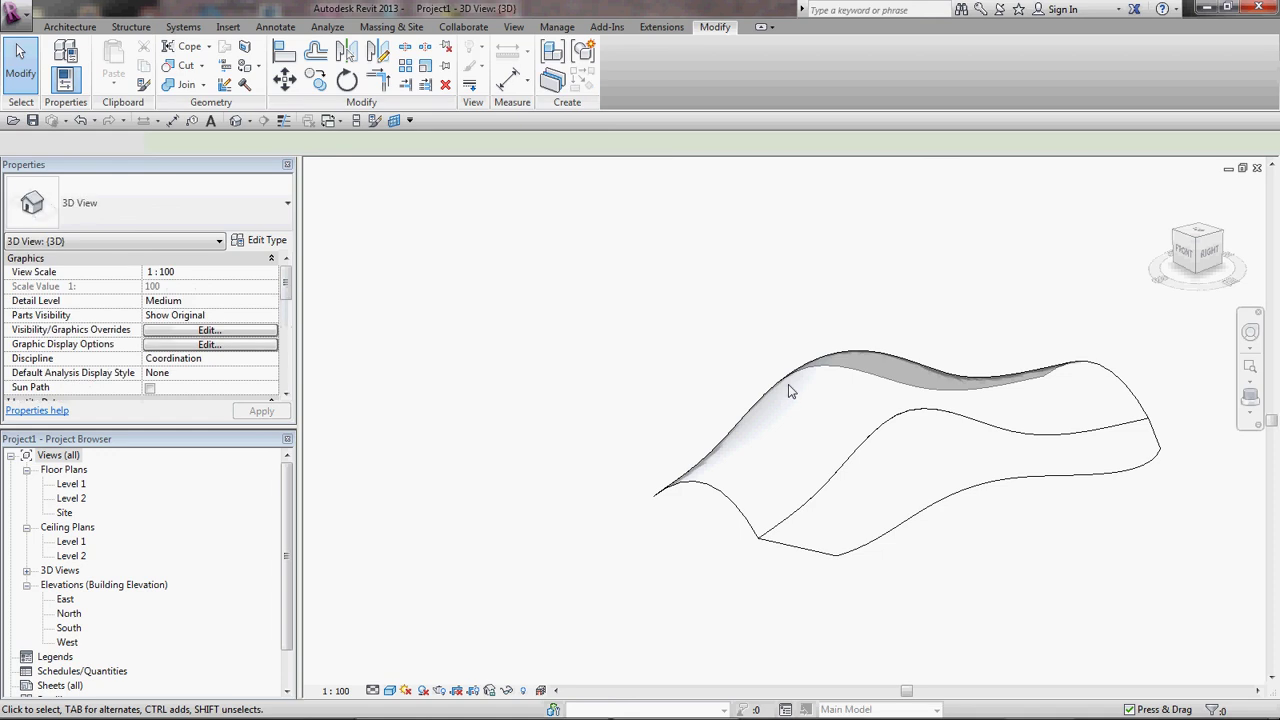
mouse_move(210, 712)
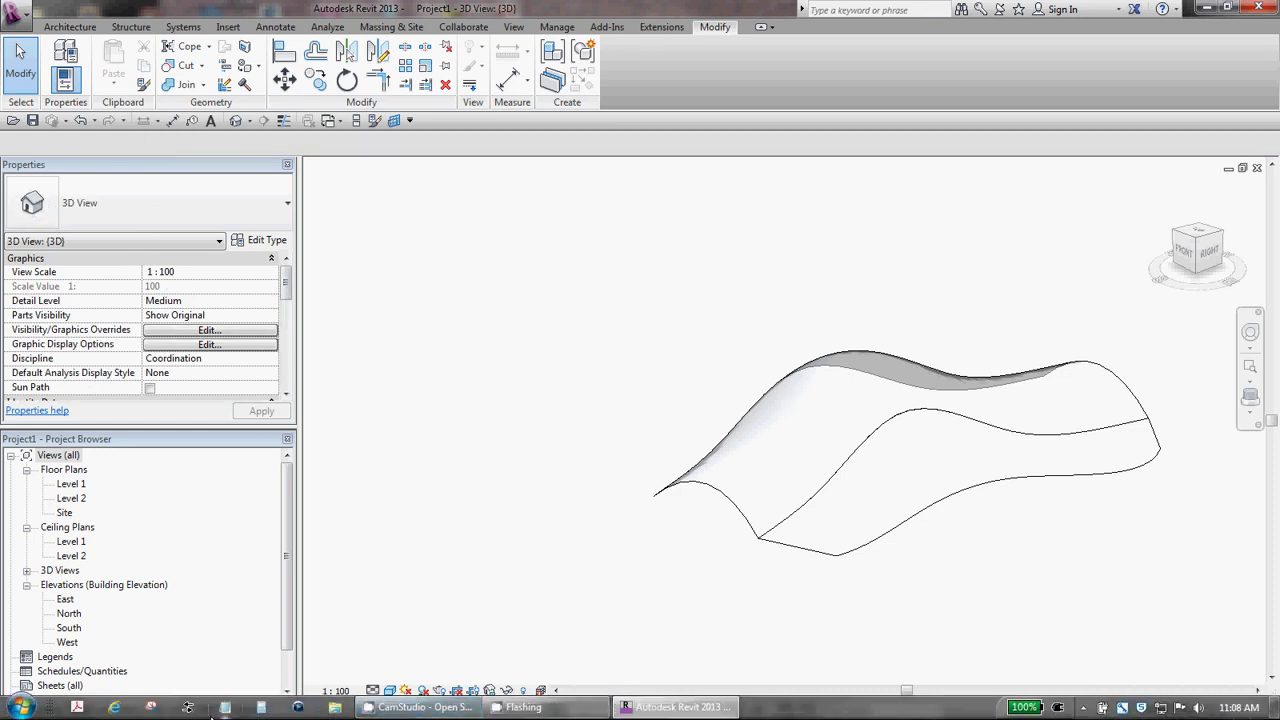
left_click(420, 707)
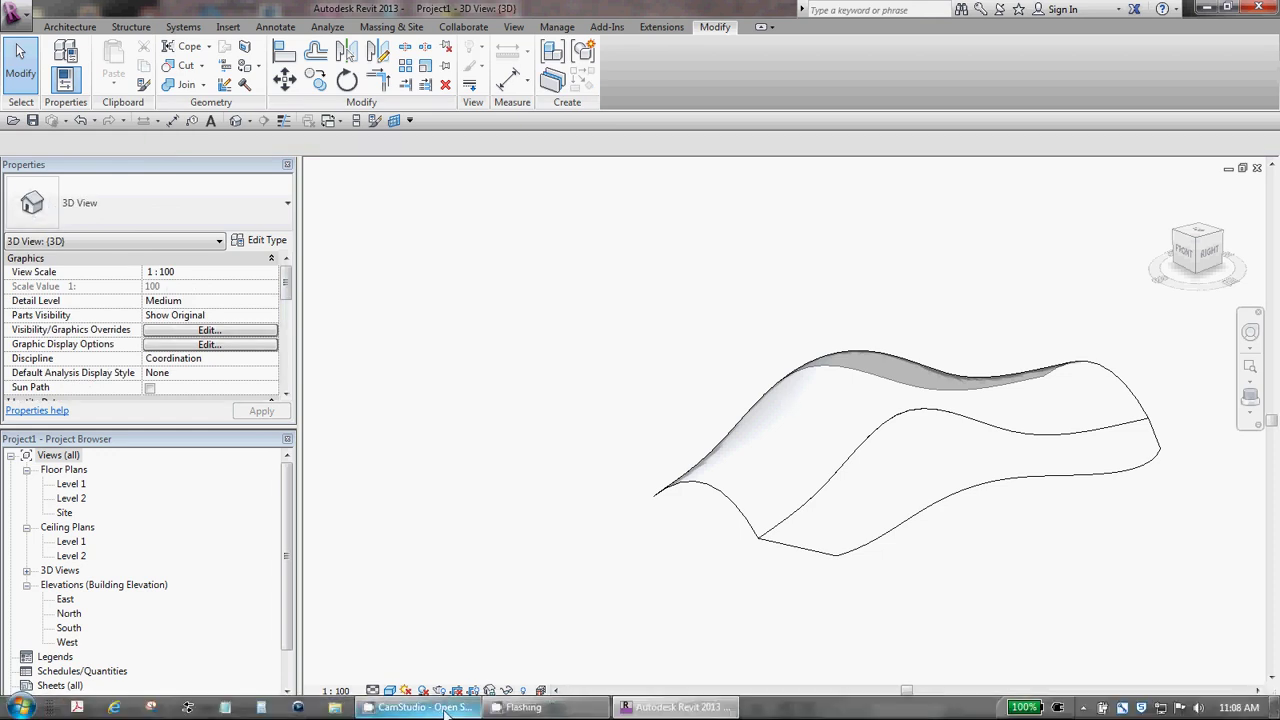